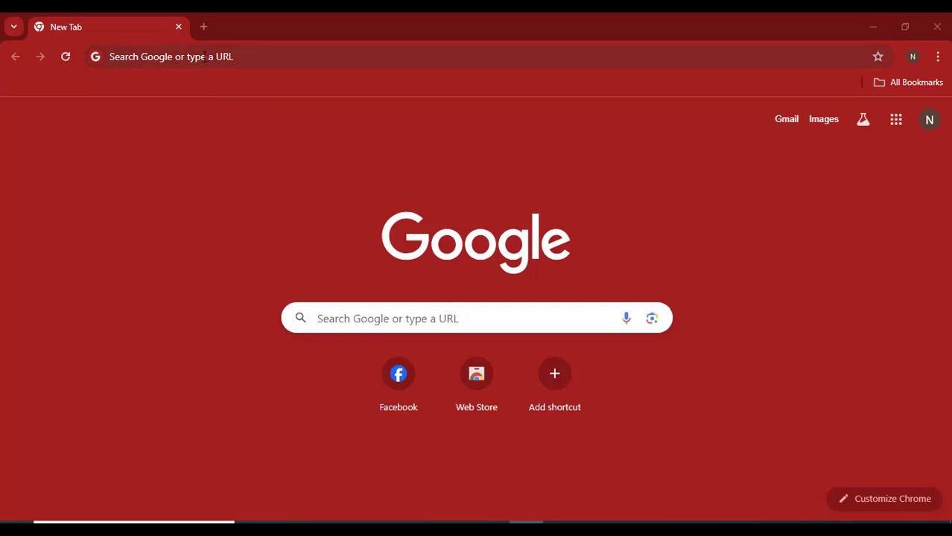
- Search Google for shopify and open the official shopify.com site from the unsponsored result
click(204, 57)
text(shop)
key(Return)
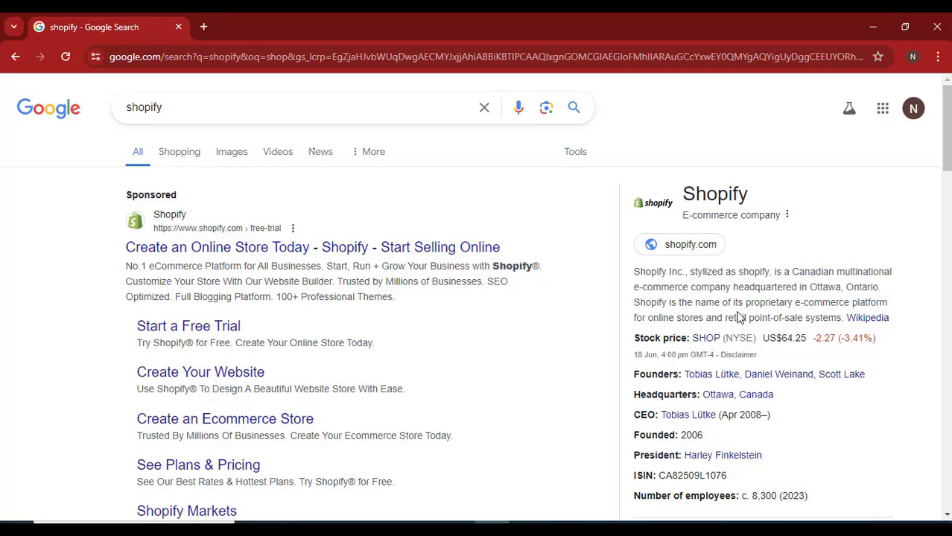
scroll(262, 292, down, 5)
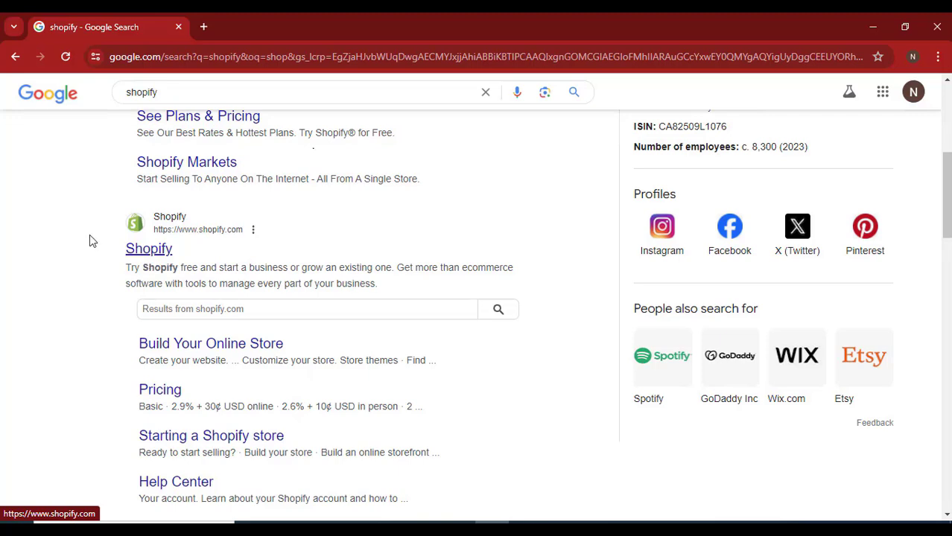
click(153, 254)
click(204, 27)
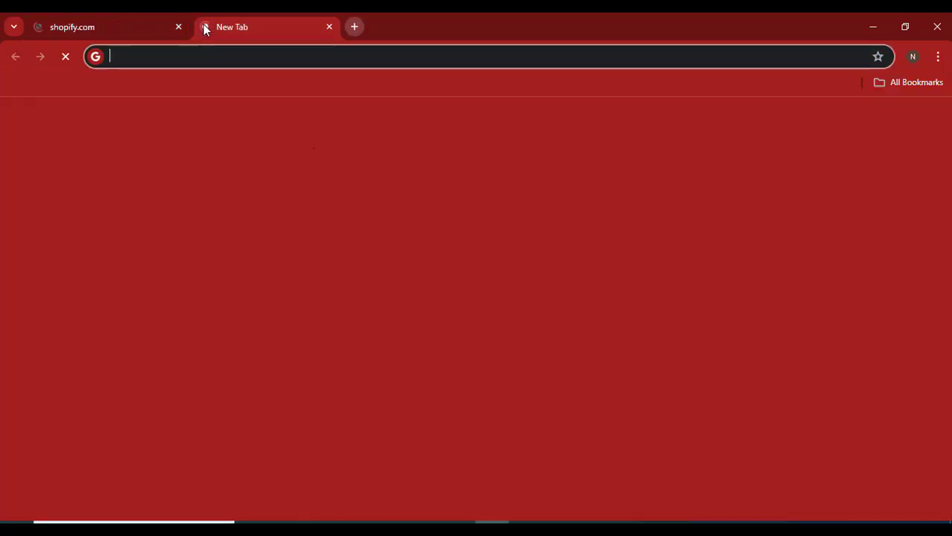
click(134, 22)
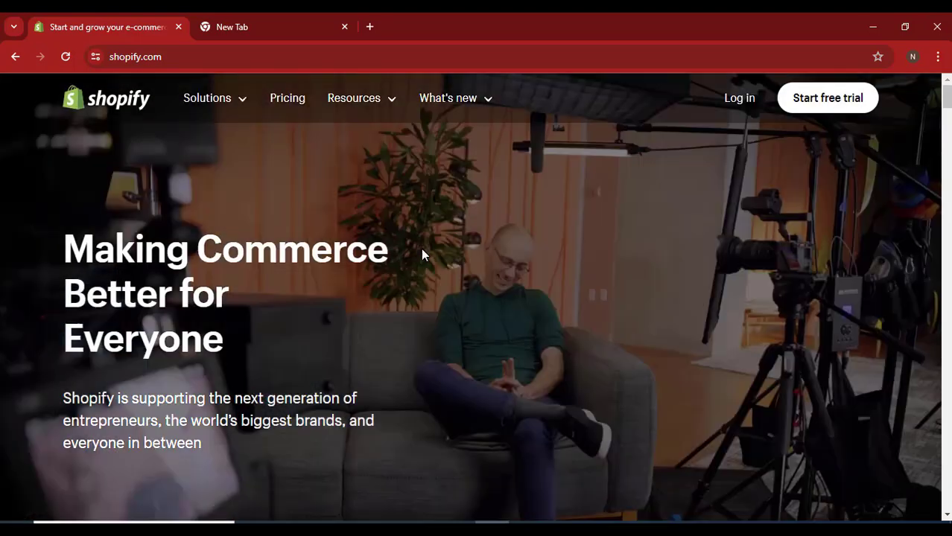
- Open Shopify's pricing page in a separate tab and review the introductory offer and the yearly plan prices
right_click(292, 110)
click(304, 121)
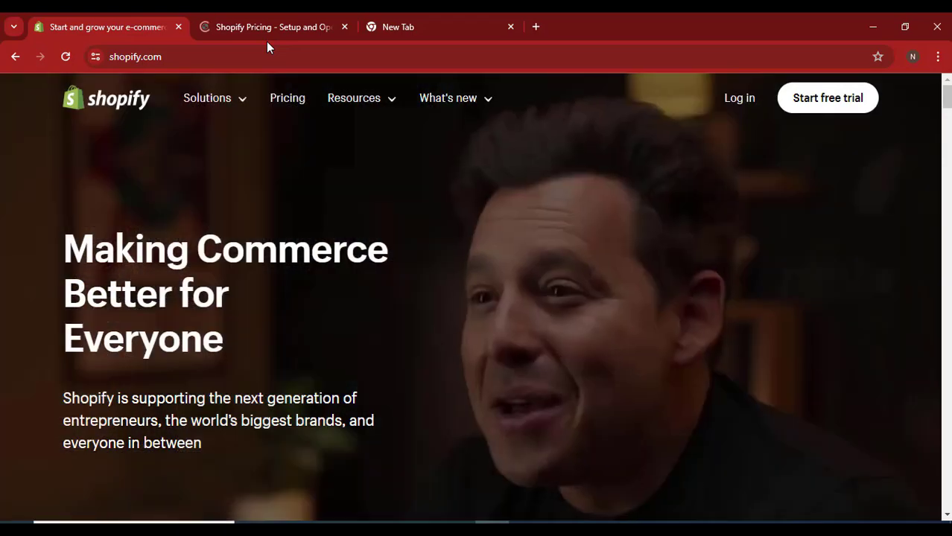
click(268, 27)
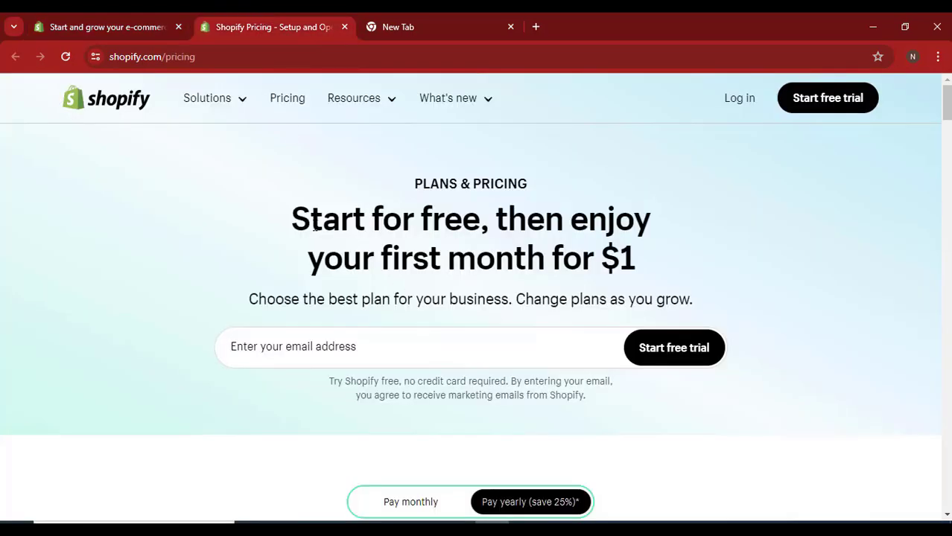
drag(310, 219, 452, 221)
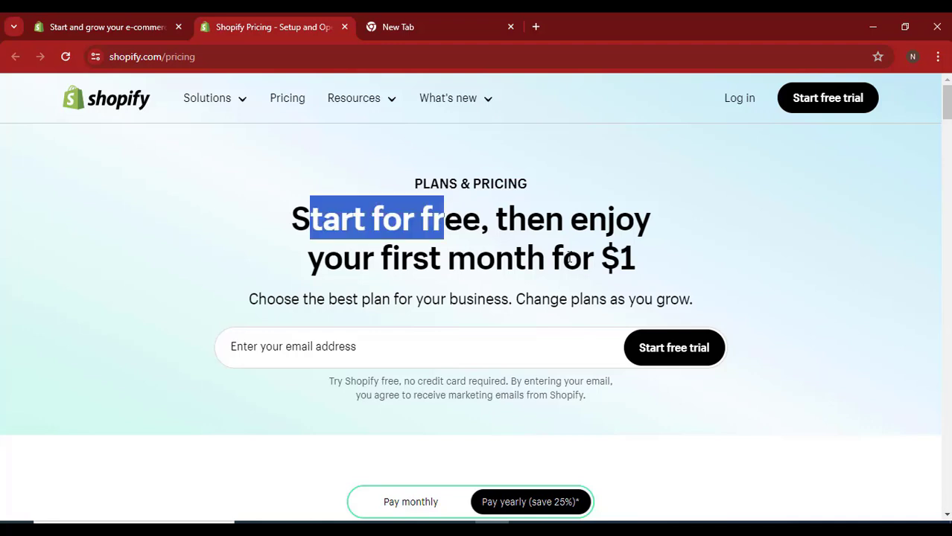
drag(637, 259, 559, 266)
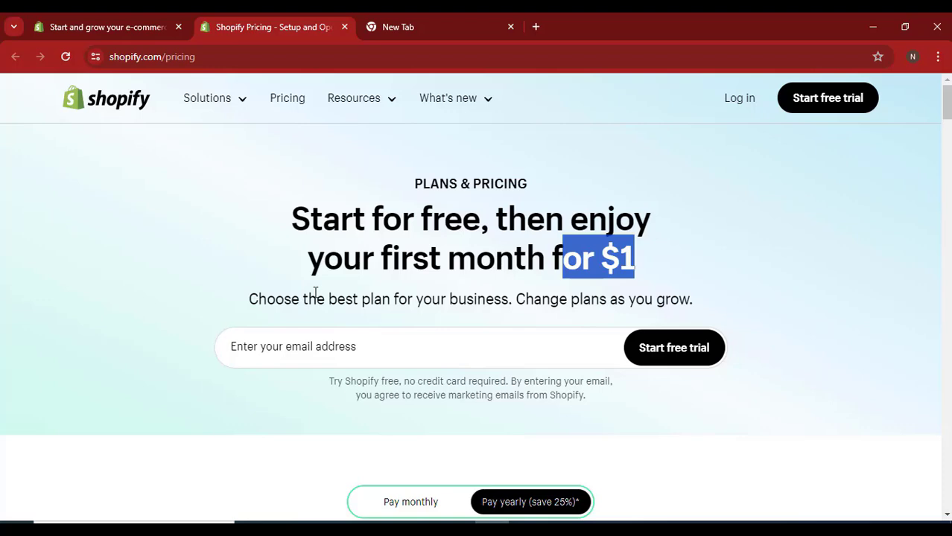
scroll(257, 281, down, 6)
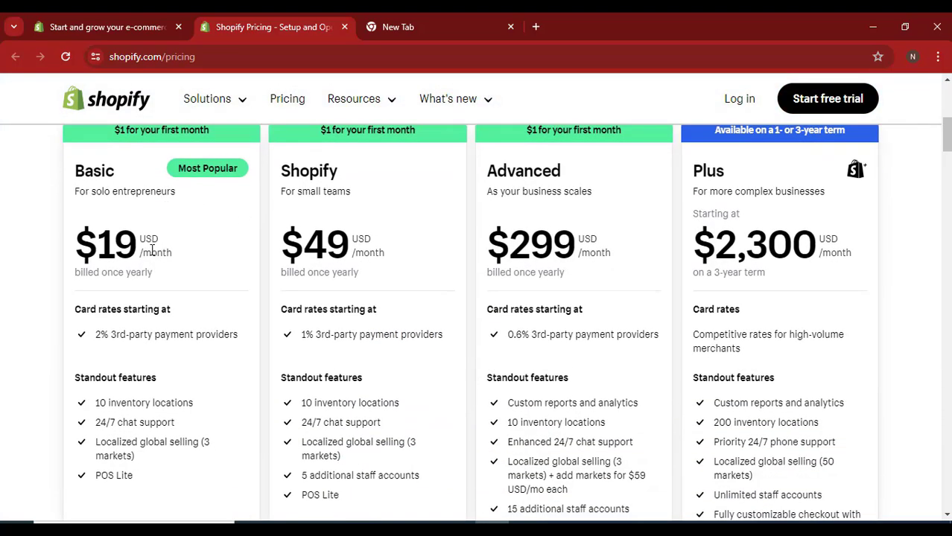
scroll(266, 281, up, 2)
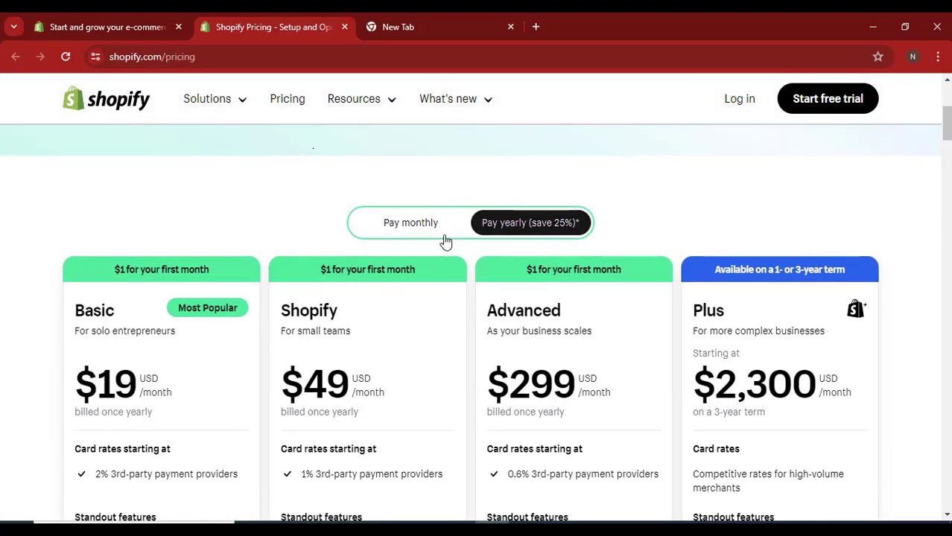
drag(73, 381, 163, 386)
- Switch the plans to monthly billing and review the prices, card rates and standout features, especially for the Basic plan
click(399, 229)
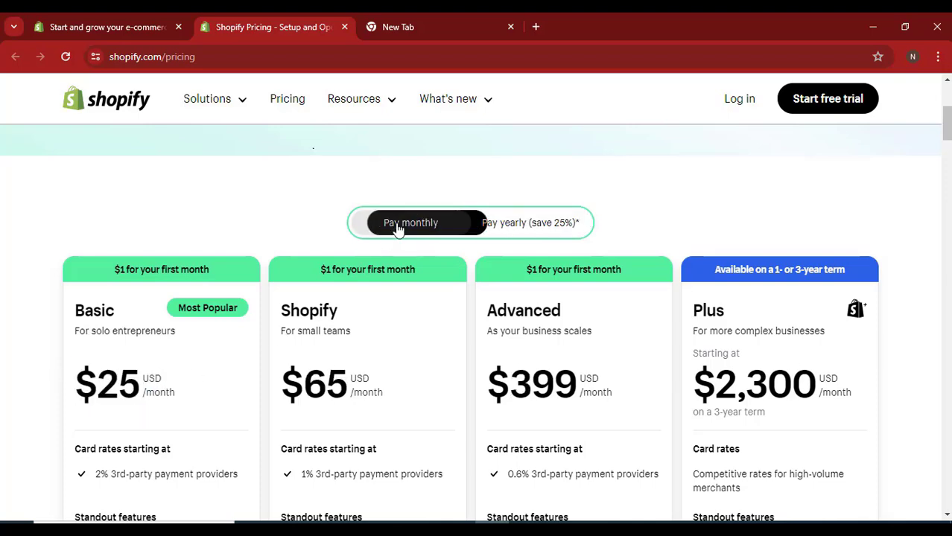
scroll(42, 336, down, 1)
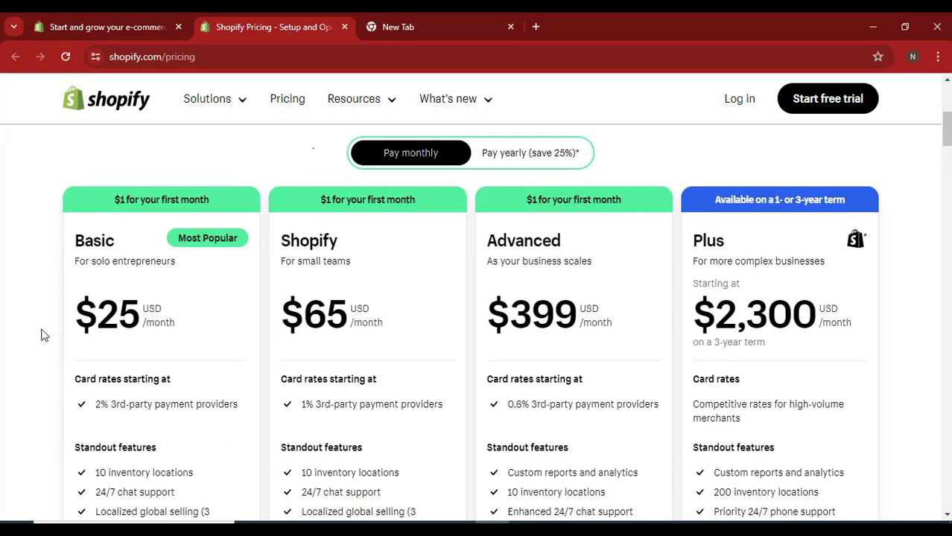
triple_click(122, 315)
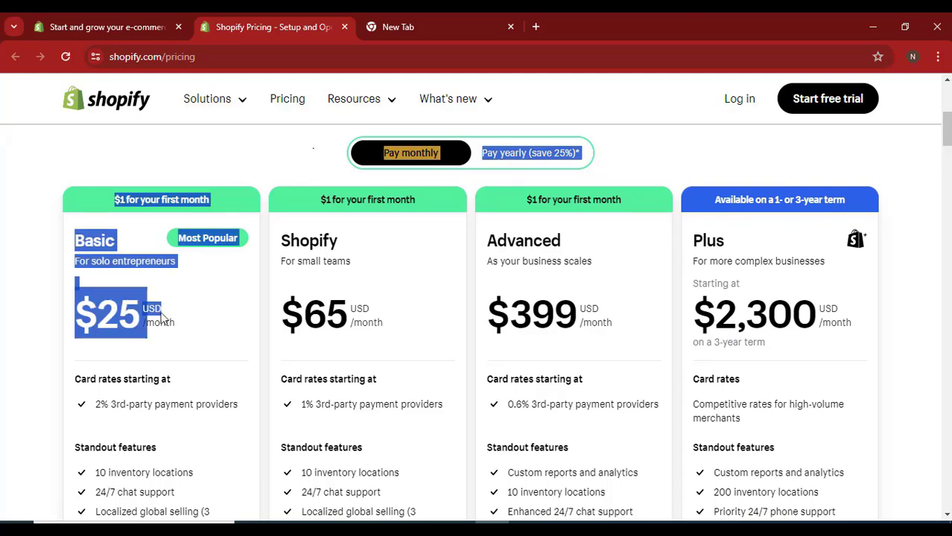
click(84, 317)
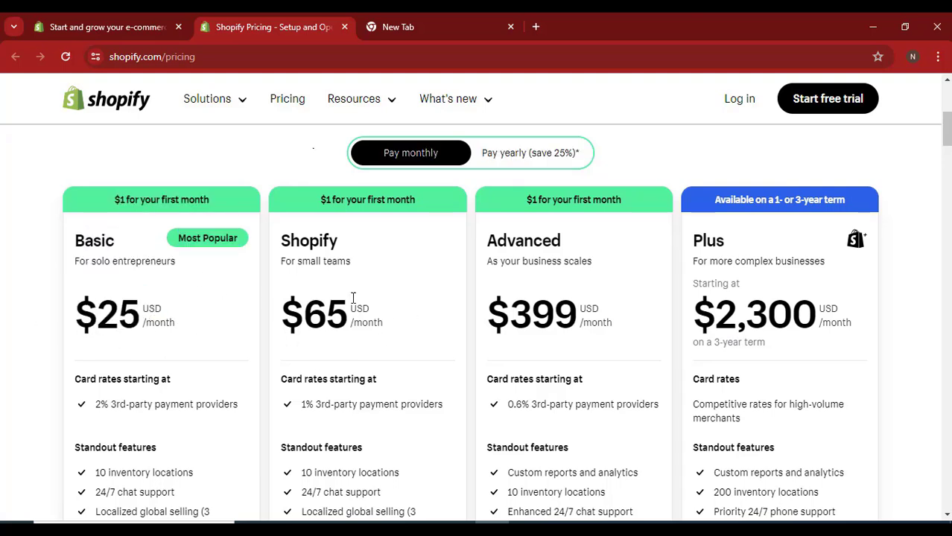
scroll(298, 280, down, 2)
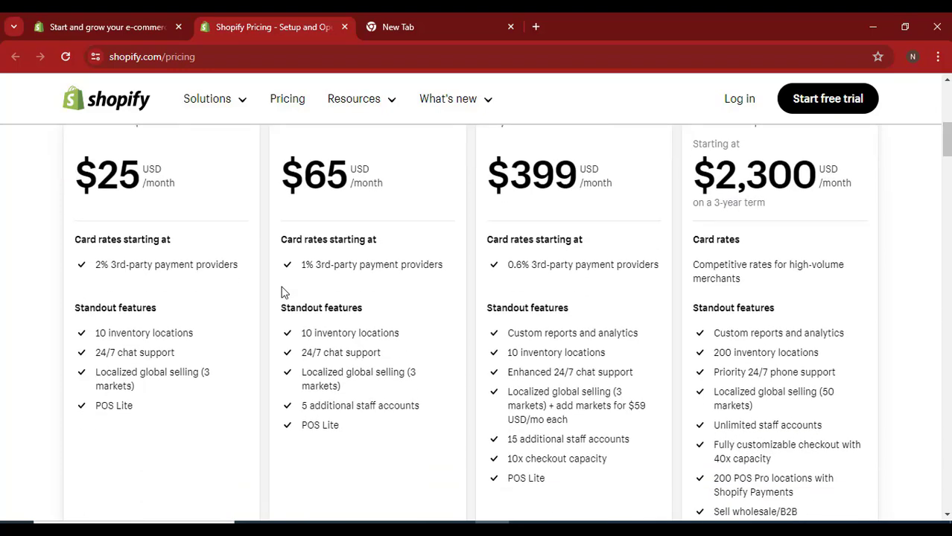
drag(94, 334, 152, 334)
drag(125, 386, 187, 426)
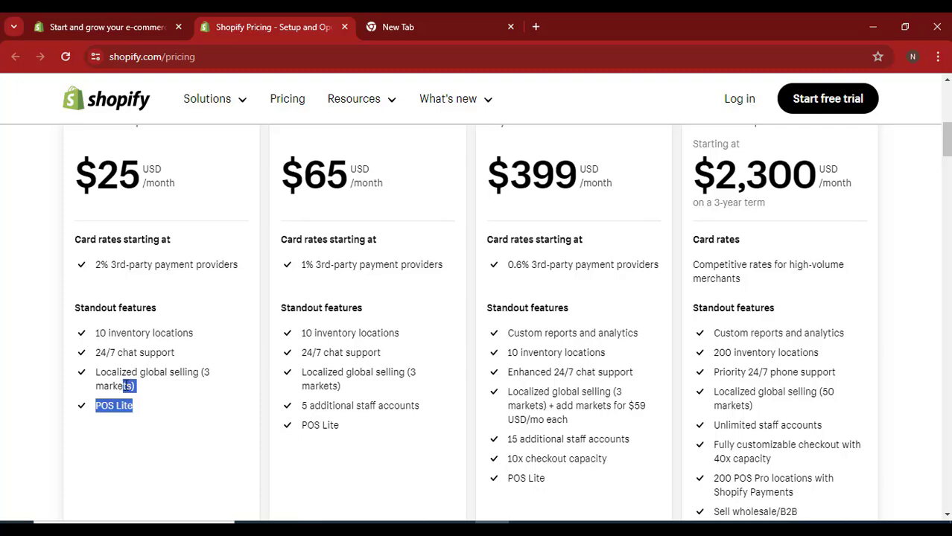
scroll(667, 330, down, 3)
scroll(472, 321, down, 5)
scroll(457, 313, up, 8)
scroll(457, 313, up, 10)
- Return to the Shopify homepage and close the pricing page's tab
click(158, 21)
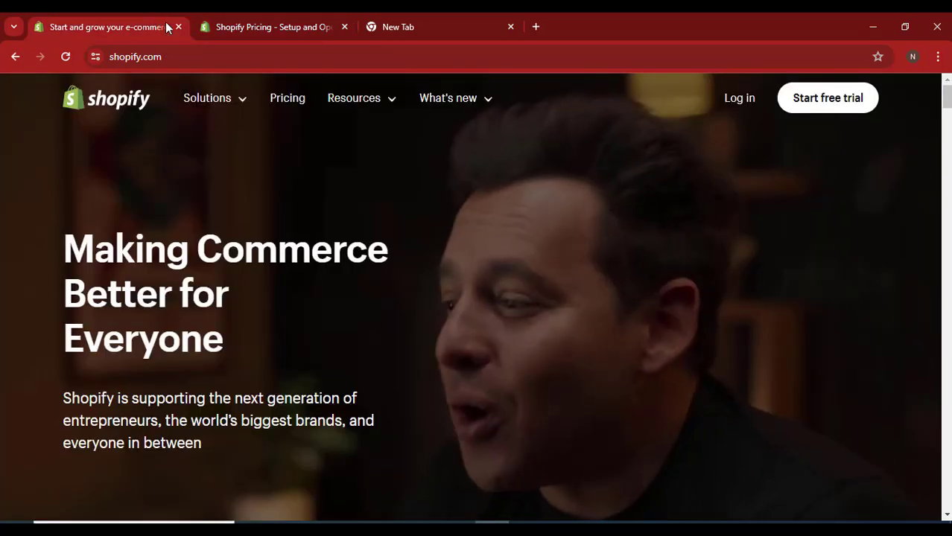
click(255, 21)
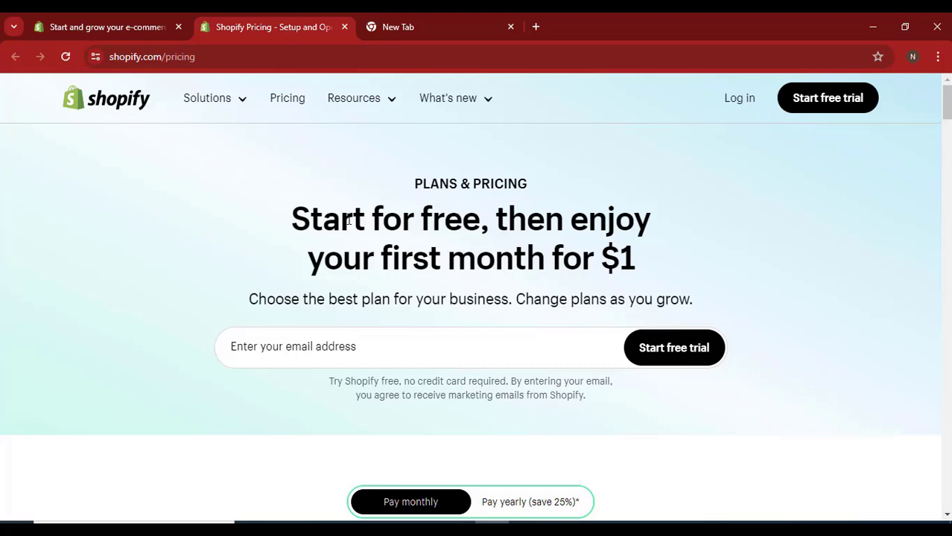
click(177, 18)
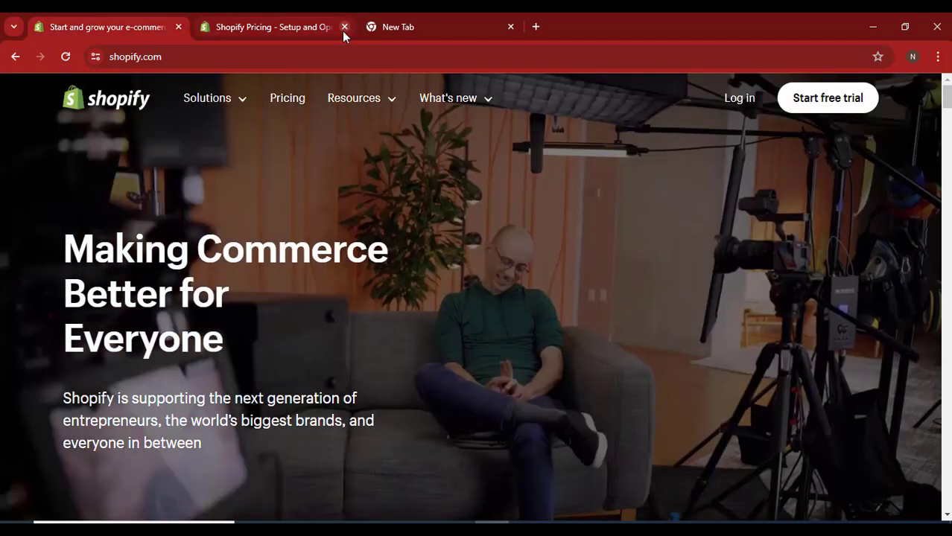
click(343, 28)
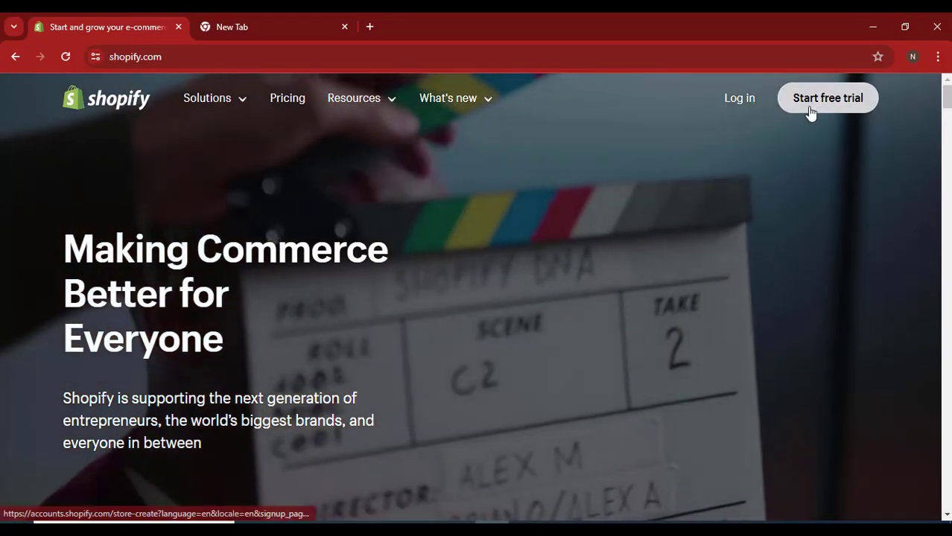
- Start the Shopify free trial and answer the first setup question with "I'm just starting"
click(811, 112)
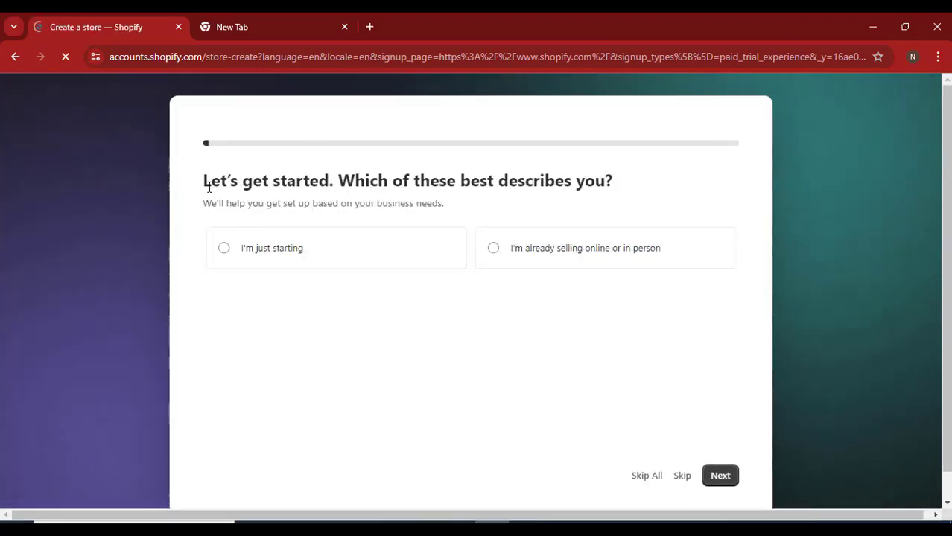
drag(203, 181, 614, 182)
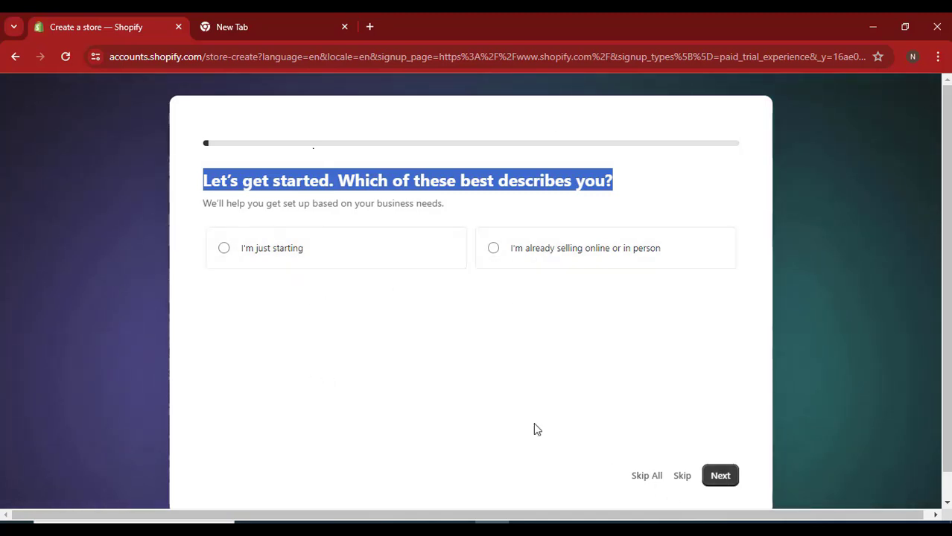
click(294, 255)
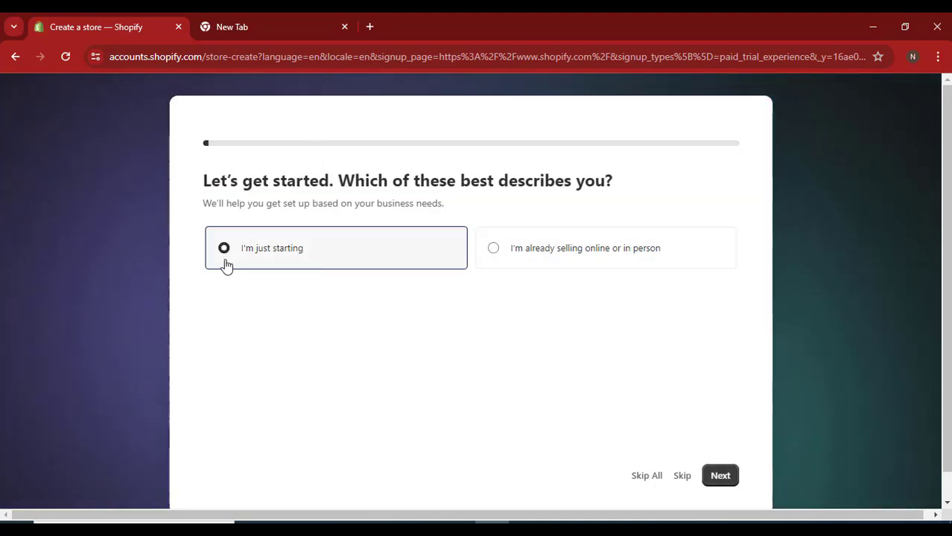
click(721, 482)
- Choose "An online store" and "Social media" as the places to sell and continue
drag(220, 181, 497, 178)
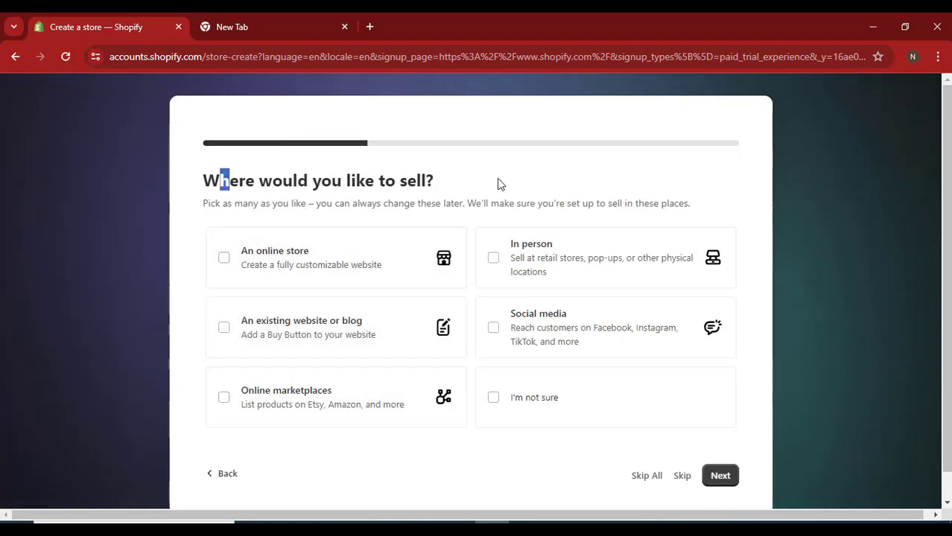
click(293, 268)
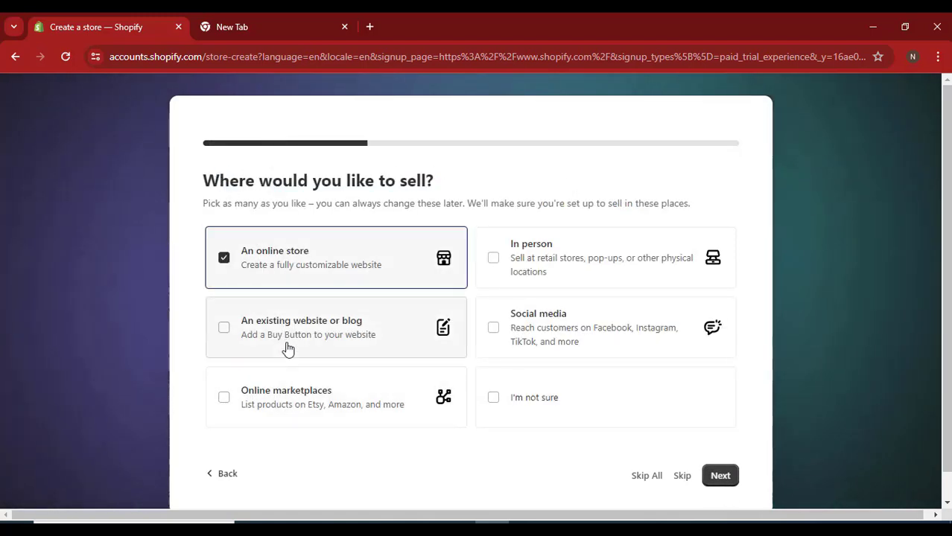
click(585, 351)
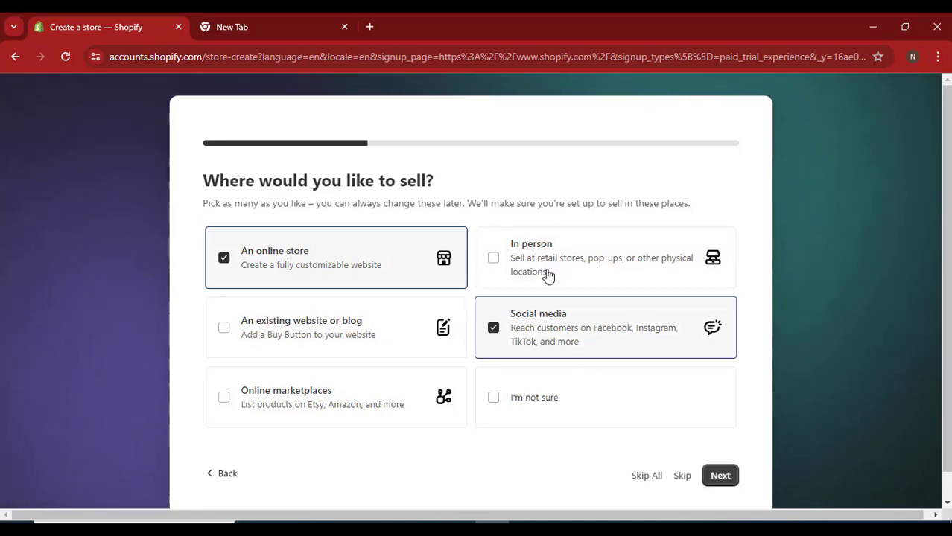
click(720, 476)
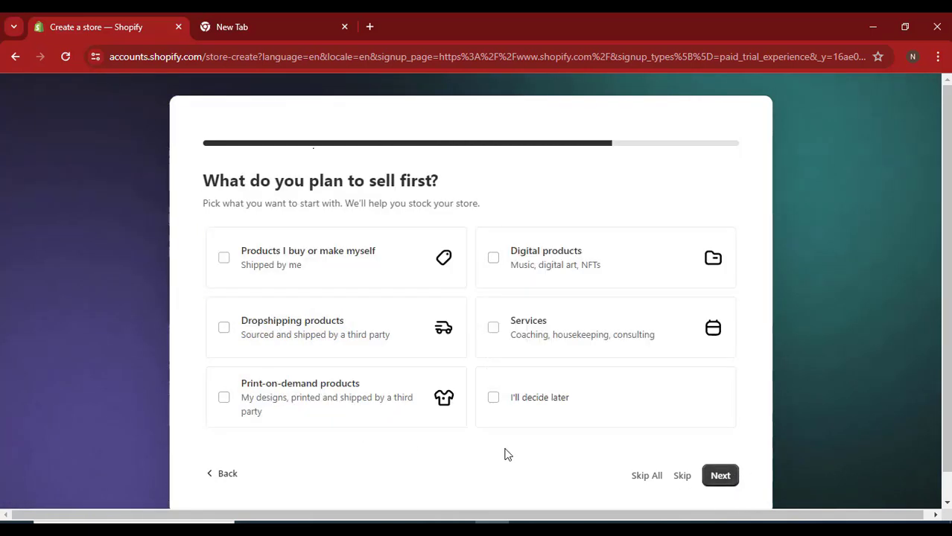
- Choose "Dropshipping products" and "Products I buy or make myself" as what to sell first and continue
drag(225, 201, 537, 206)
click(494, 183)
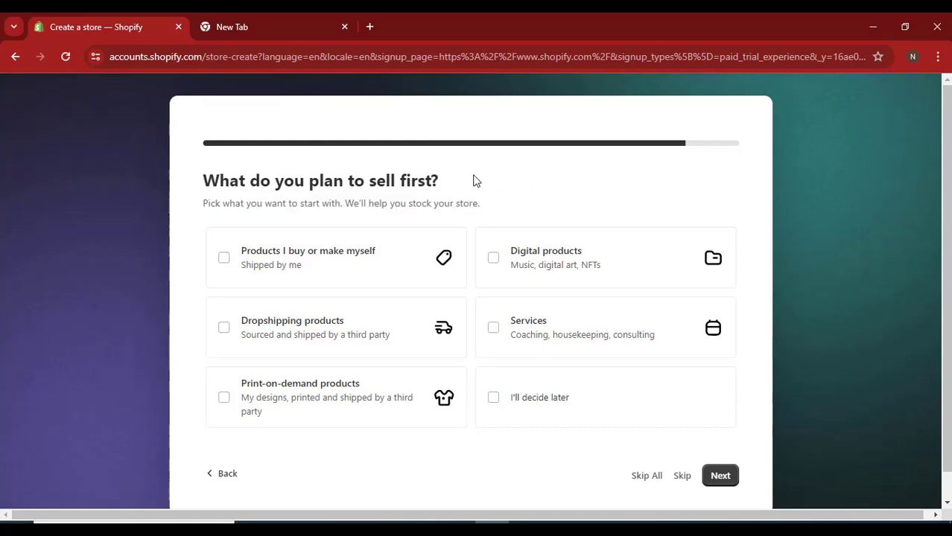
click(244, 339)
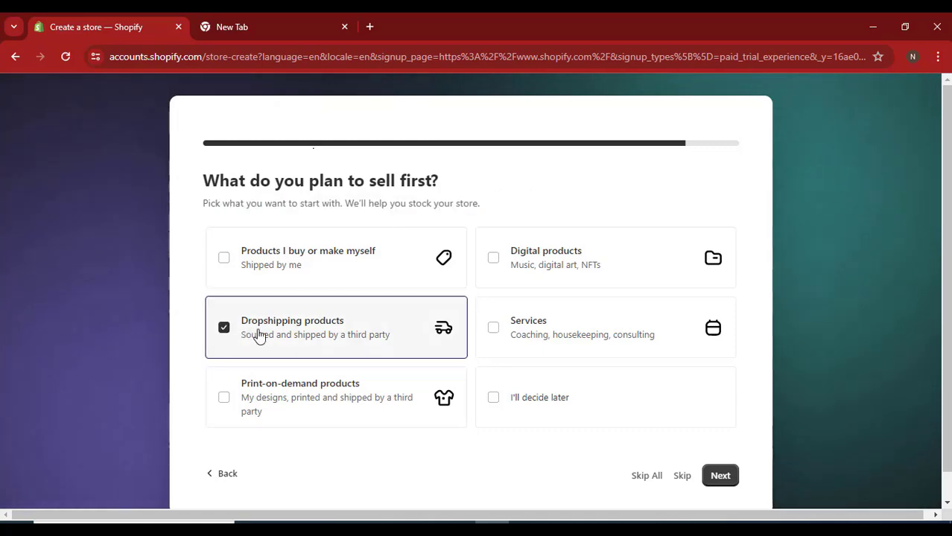
click(255, 275)
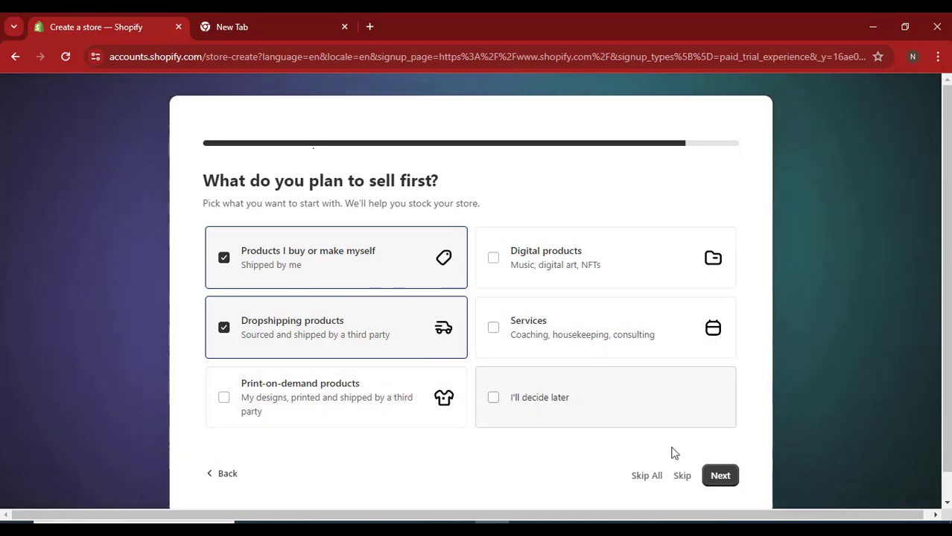
click(717, 478)
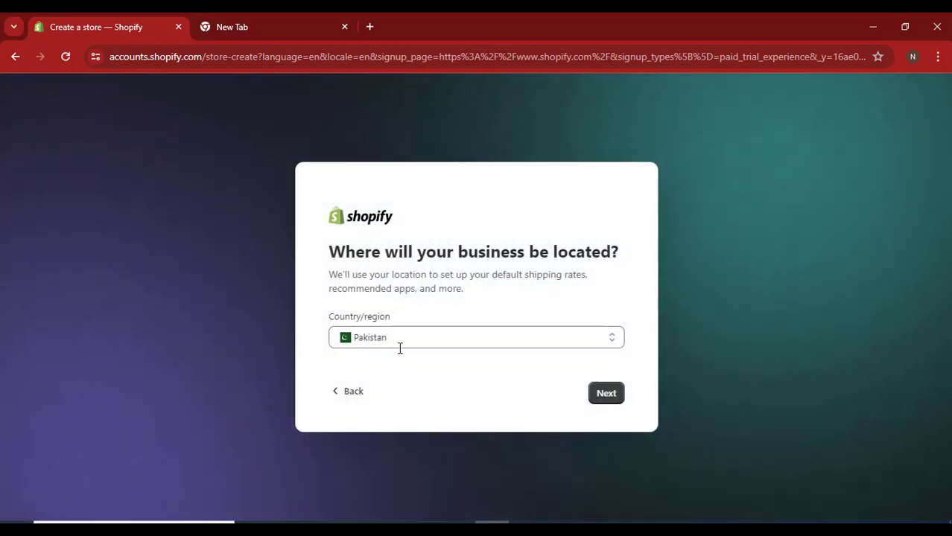
- Set the business location to Pakistan and continue to account creation
drag(498, 242, 517, 252)
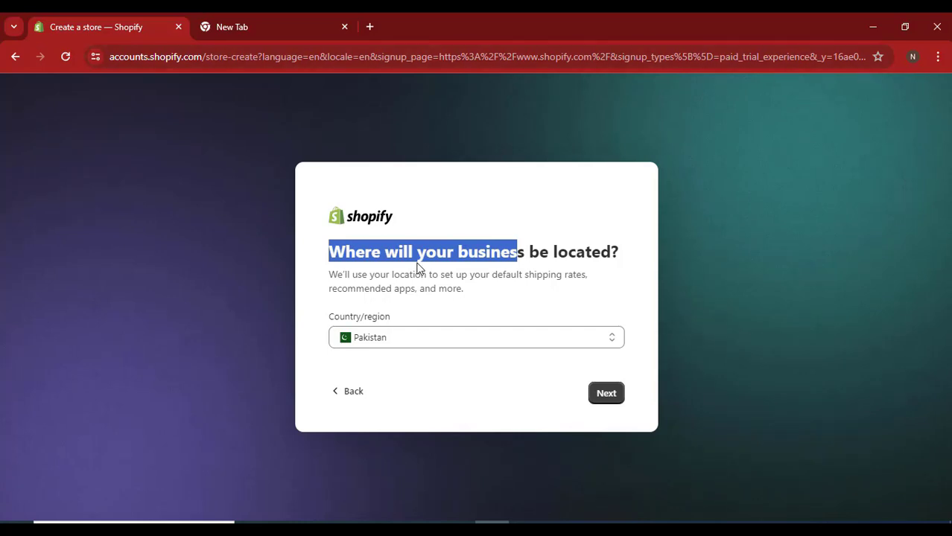
click(366, 342)
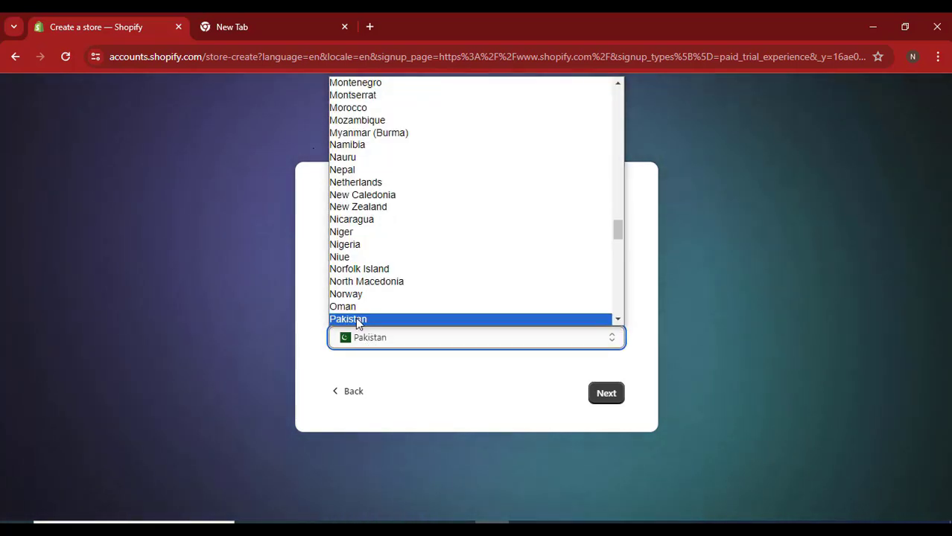
click(357, 320)
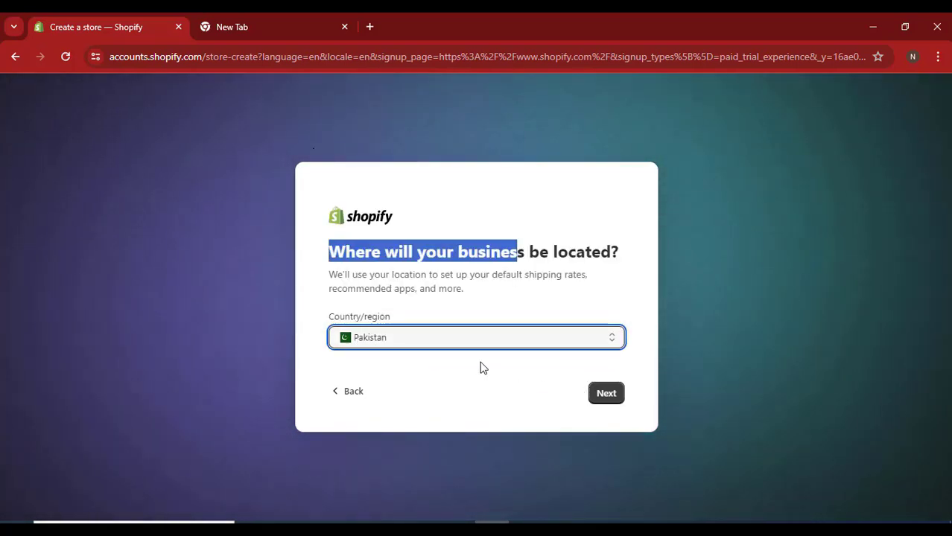
click(598, 394)
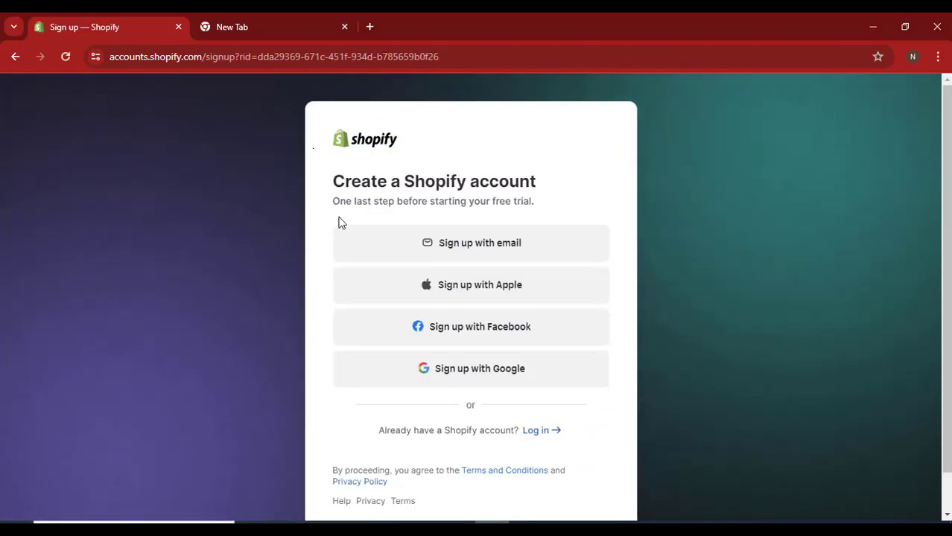
- Sign up for Shopify with the existing Google account and continue to the new store's admin
drag(331, 181, 529, 179)
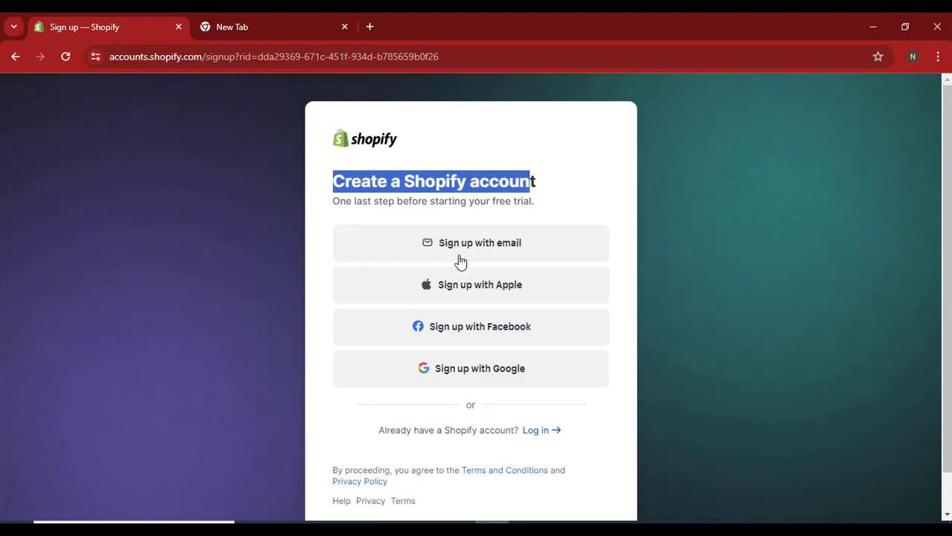
click(456, 381)
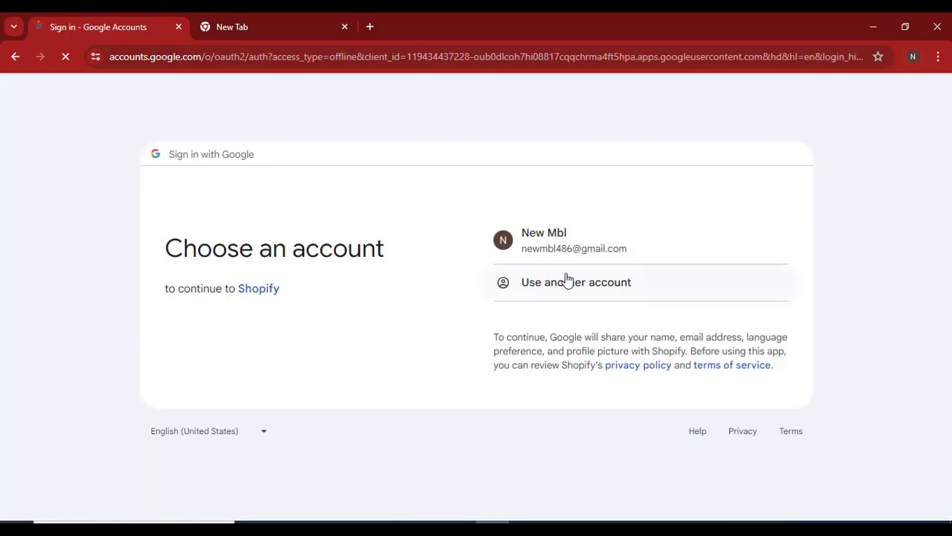
double_click(592, 248)
click(226, 18)
click(142, 17)
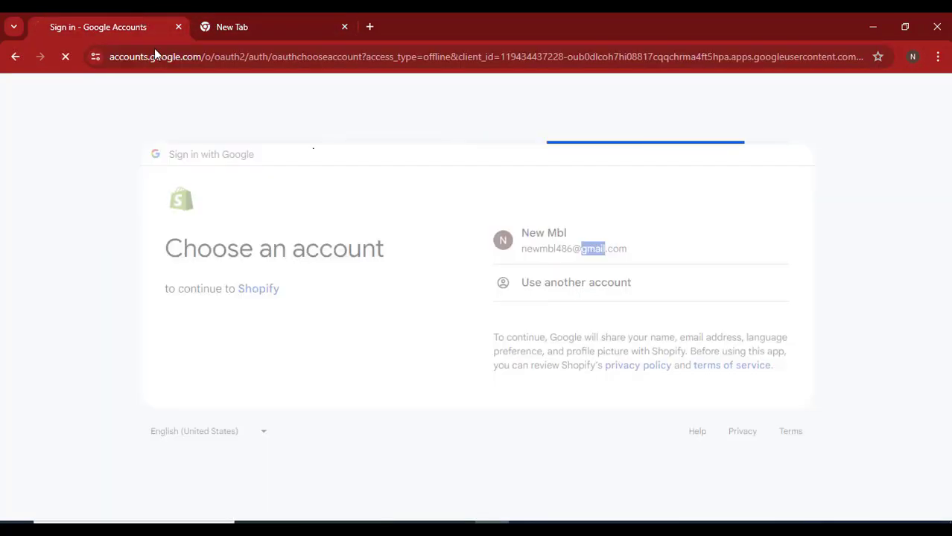
click(578, 370)
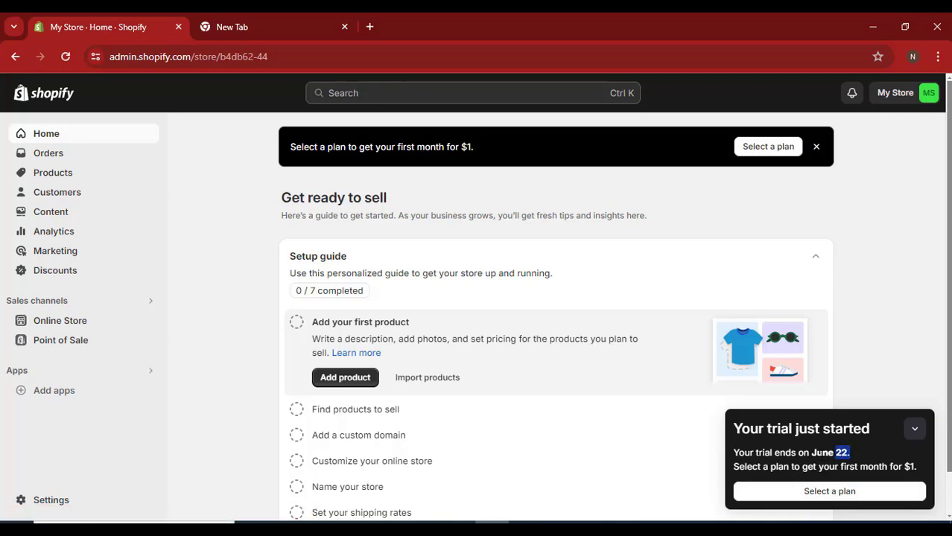
- Read the trial end date and first-month offer in the trial notice, and collapse the notice
drag(750, 453, 781, 452)
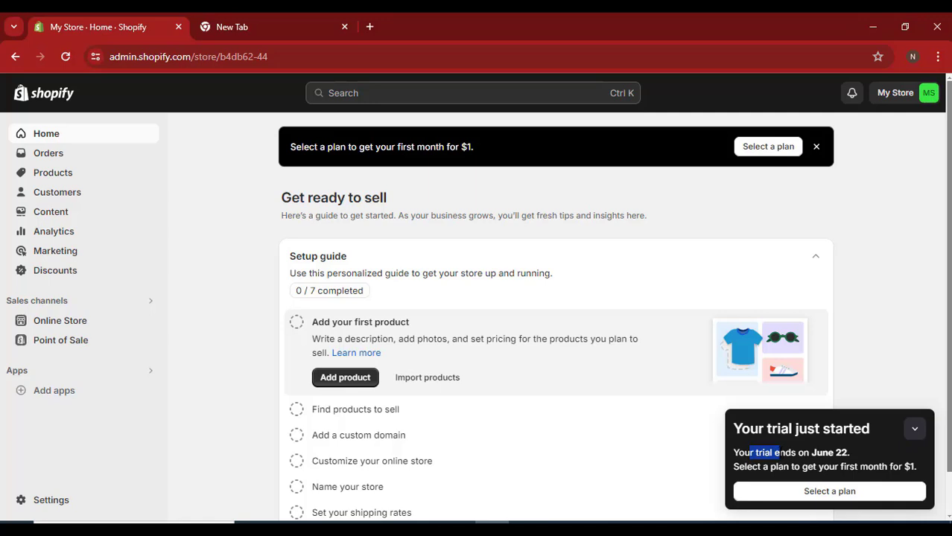
drag(882, 466, 911, 466)
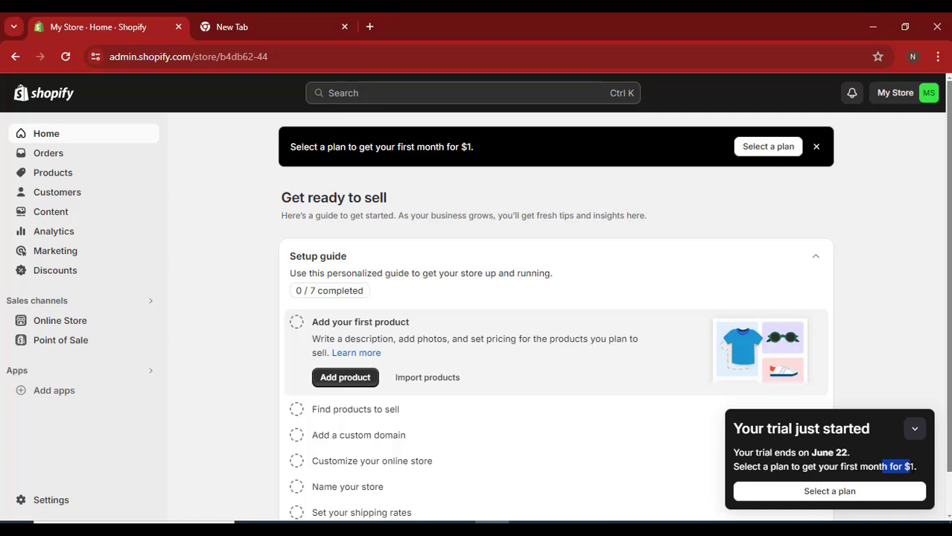
click(909, 311)
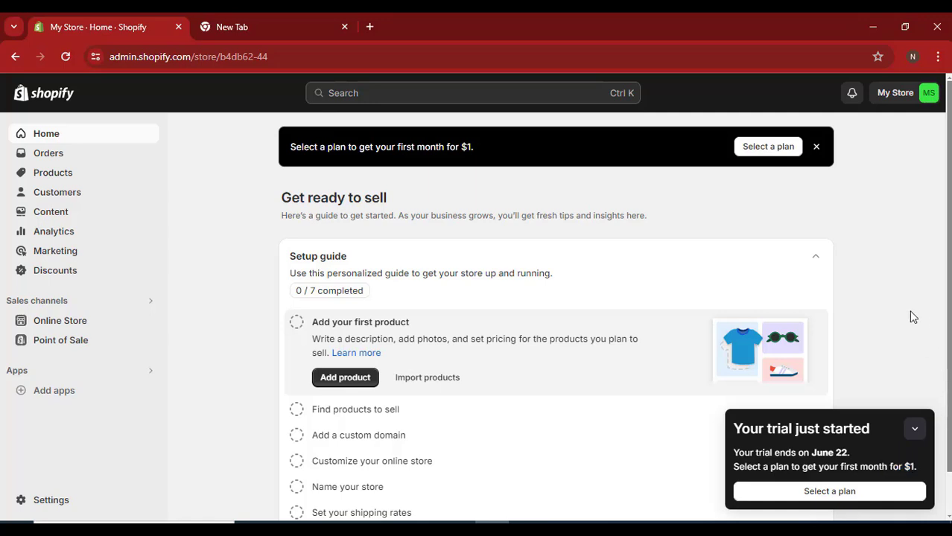
click(913, 429)
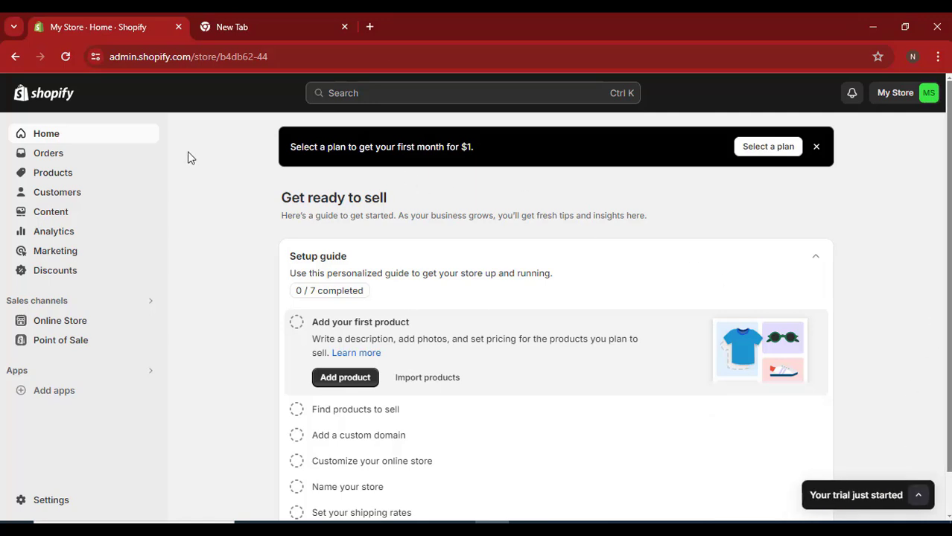
- Review the tasks in the home page's setup guide, collapsing and expanding the guide once
scroll(198, 211, down, 1)
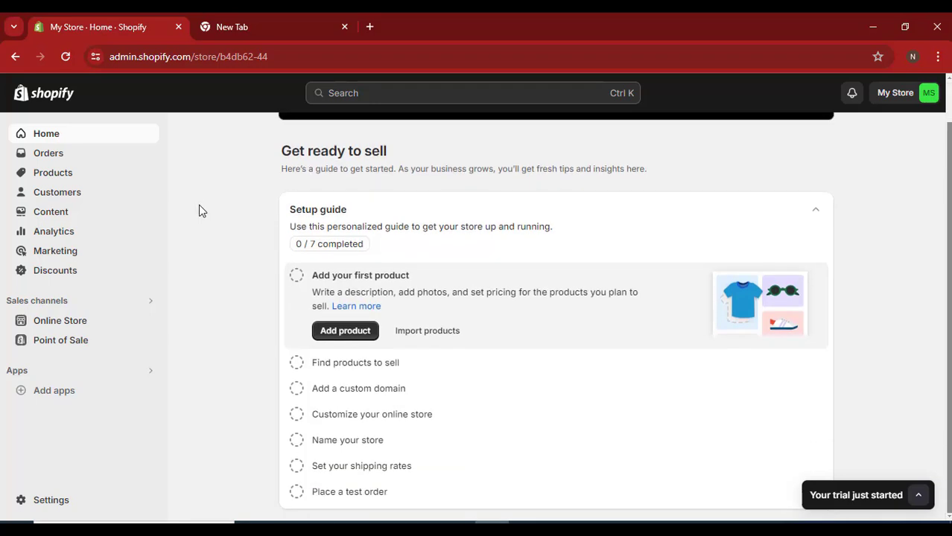
scroll(199, 211, up, 1)
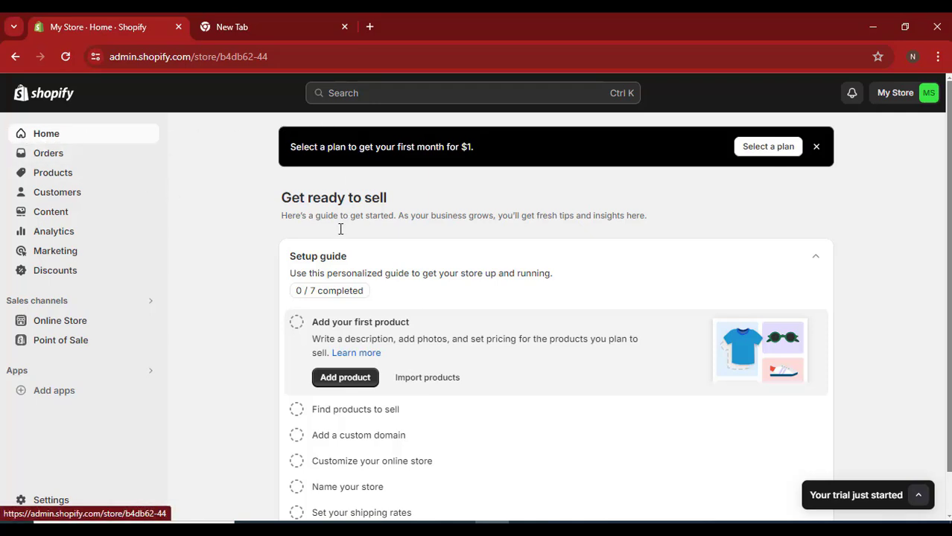
drag(272, 206, 389, 200)
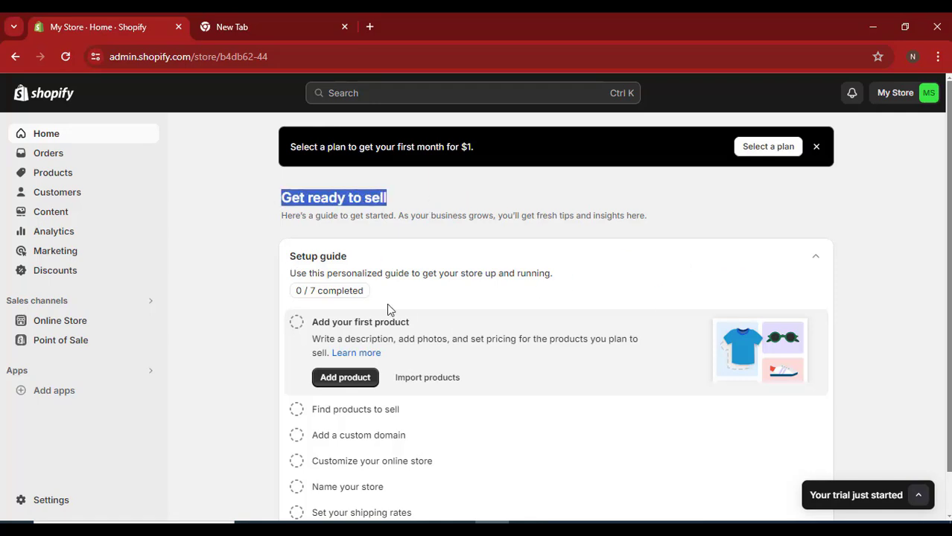
scroll(387, 310, down, 1)
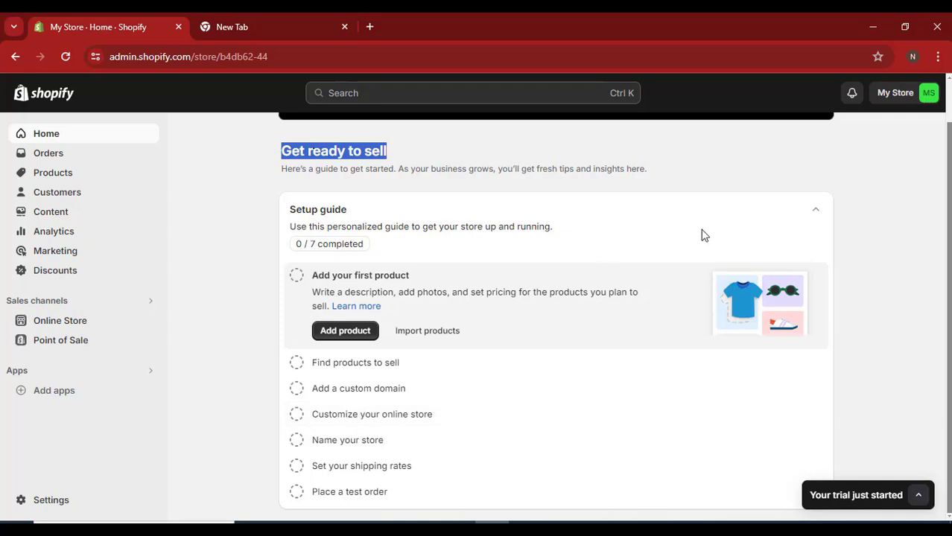
click(814, 211)
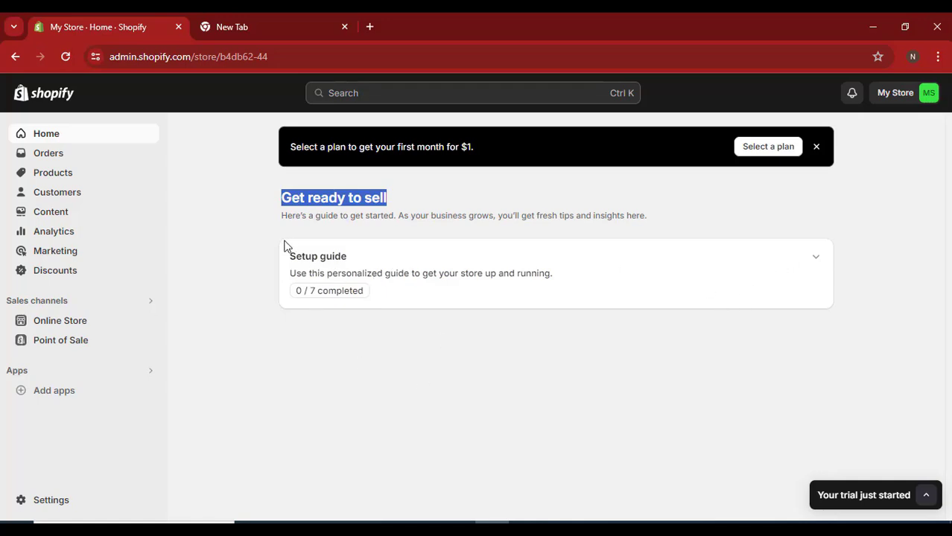
click(814, 259)
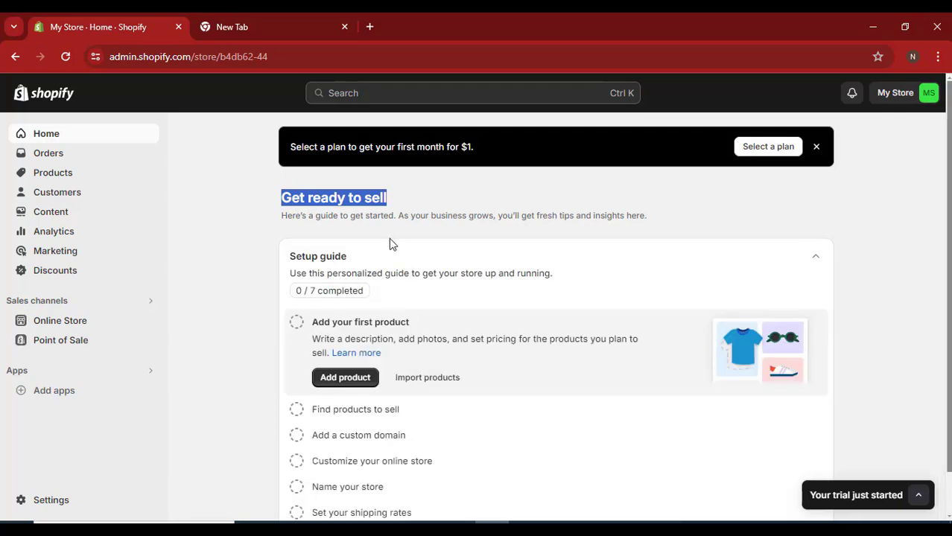
- Open the Orders page and read its explanation about selecting a plan to accept orders and payments
click(59, 160)
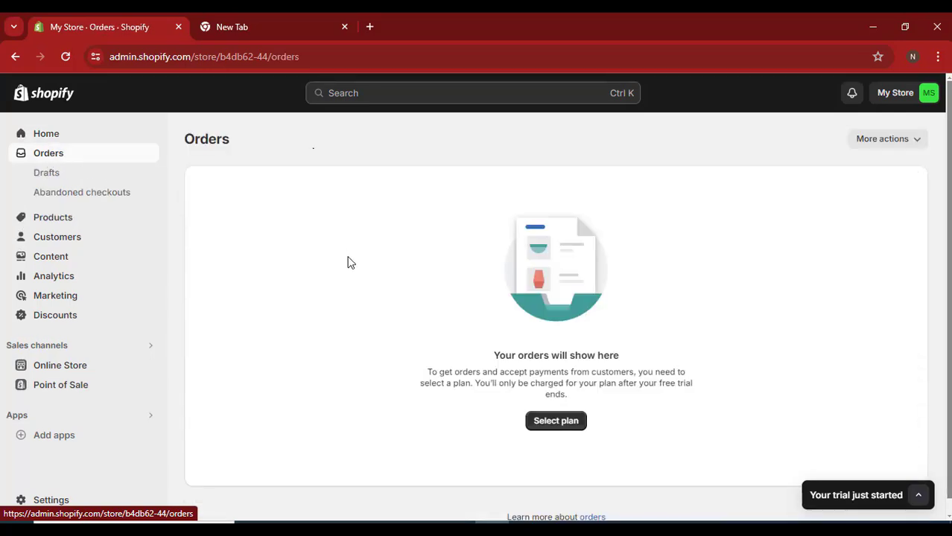
drag(475, 363, 619, 365)
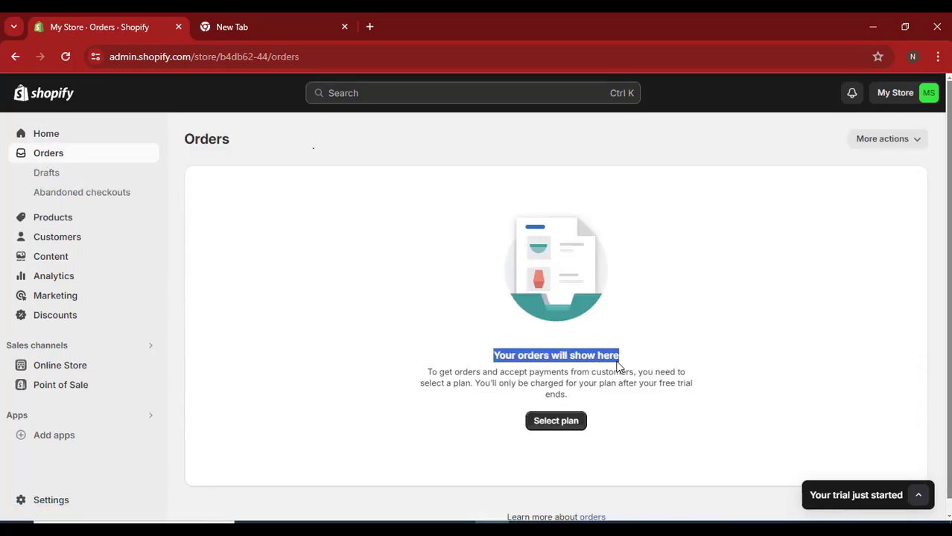
drag(424, 383, 690, 384)
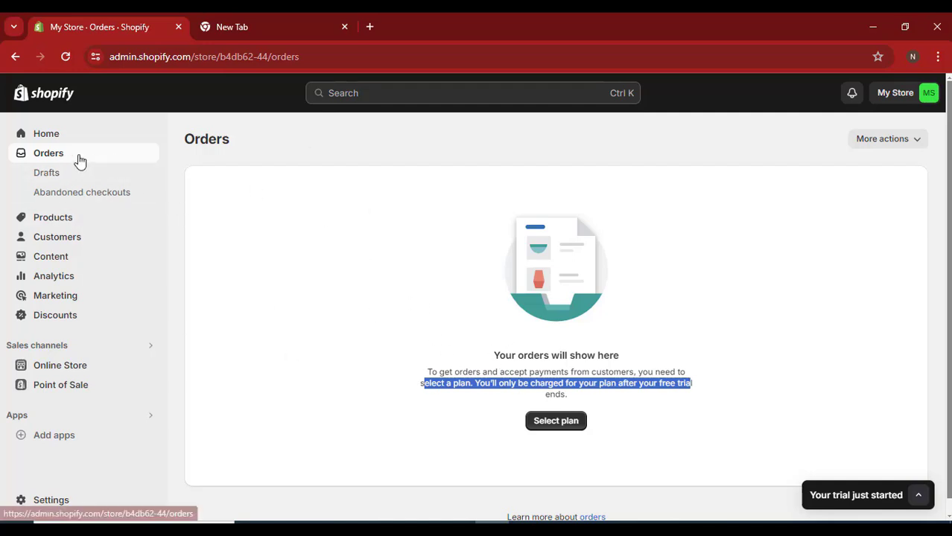
- View the Products and Customers pages and the Metaobjects and Files pages of the Content section
click(71, 219)
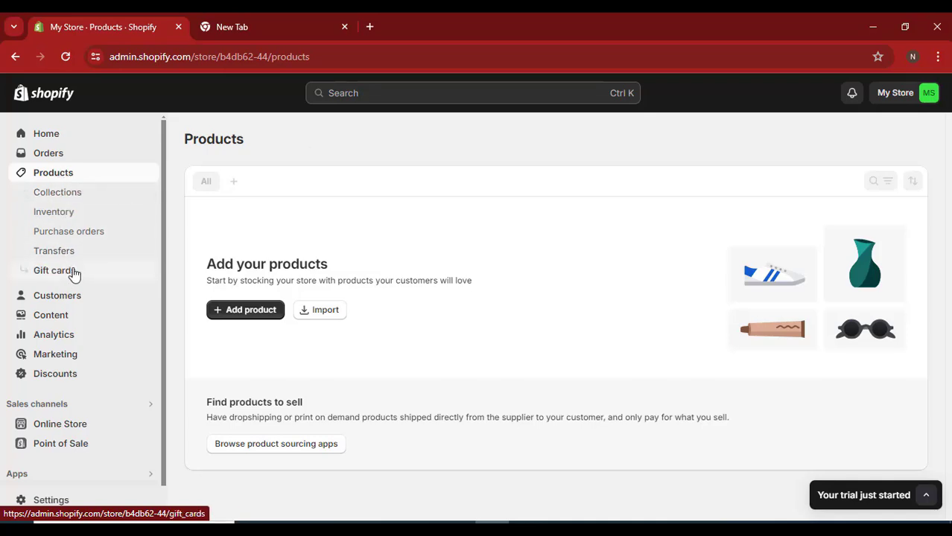
click(84, 296)
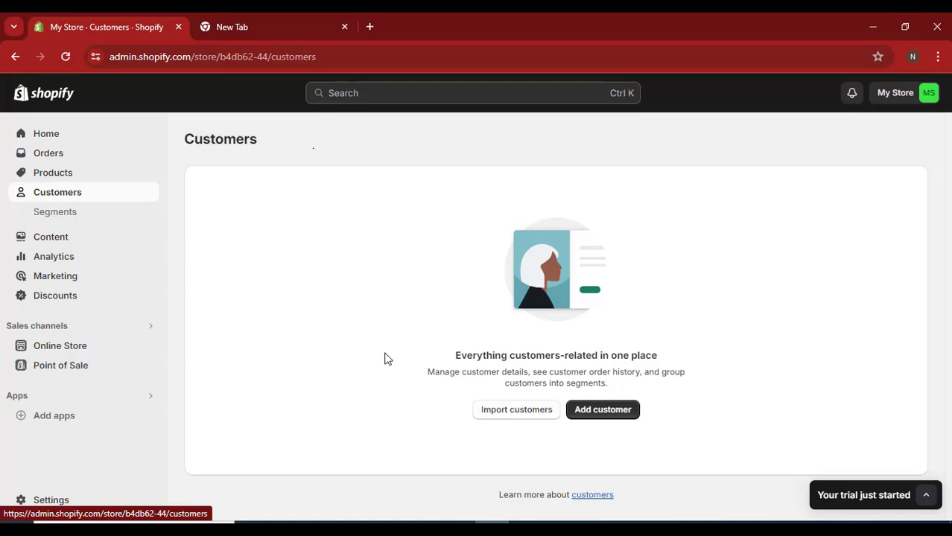
click(64, 244)
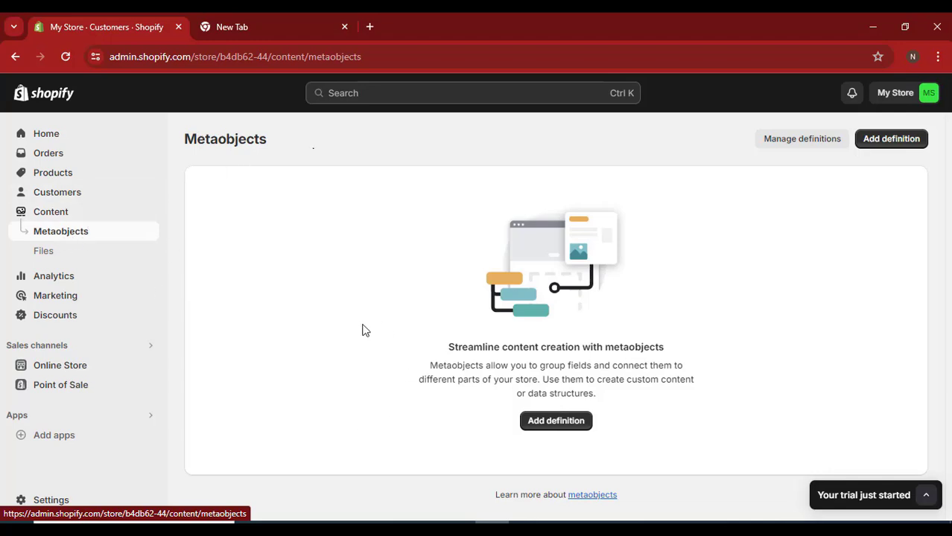
click(61, 217)
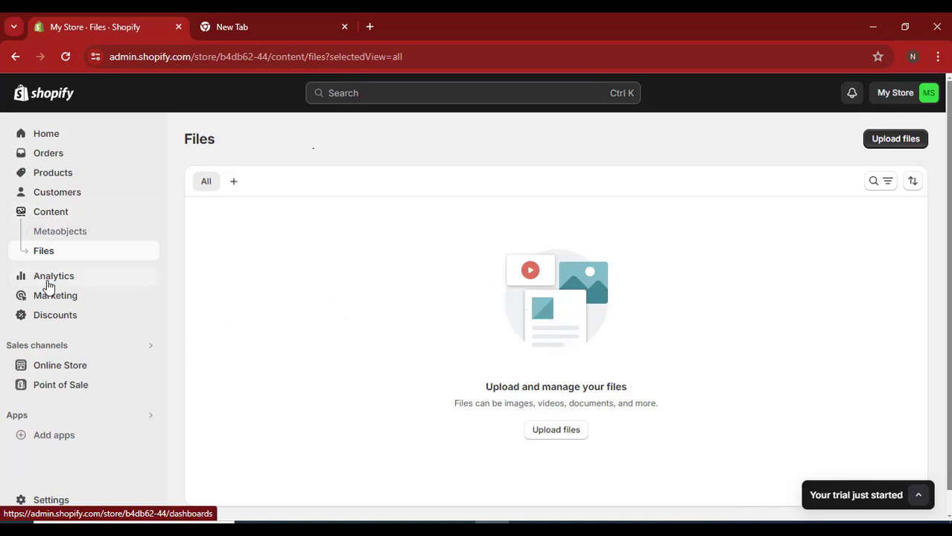
- Examine the Analytics dashboard's reports on sales, sessions, conversion, orders, customers and traffic sources
click(47, 280)
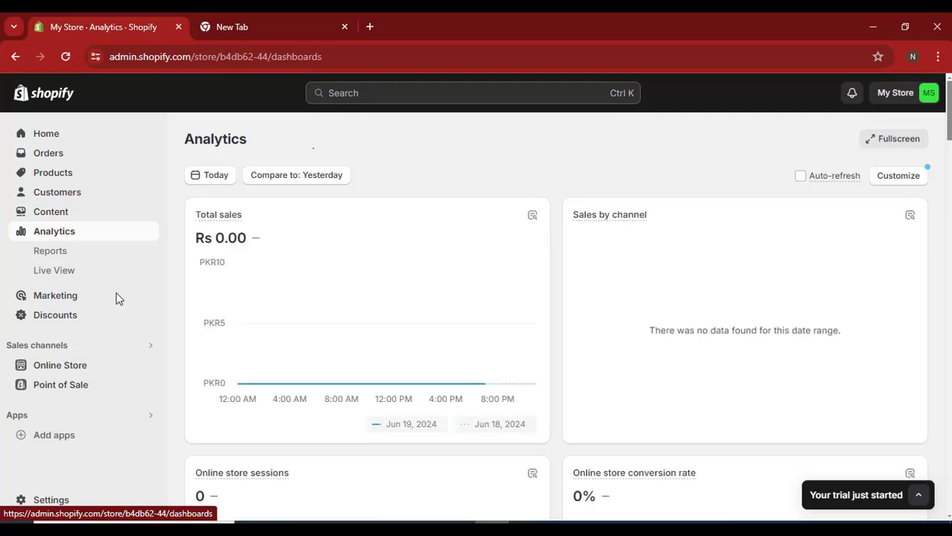
mouse_move(246, 224)
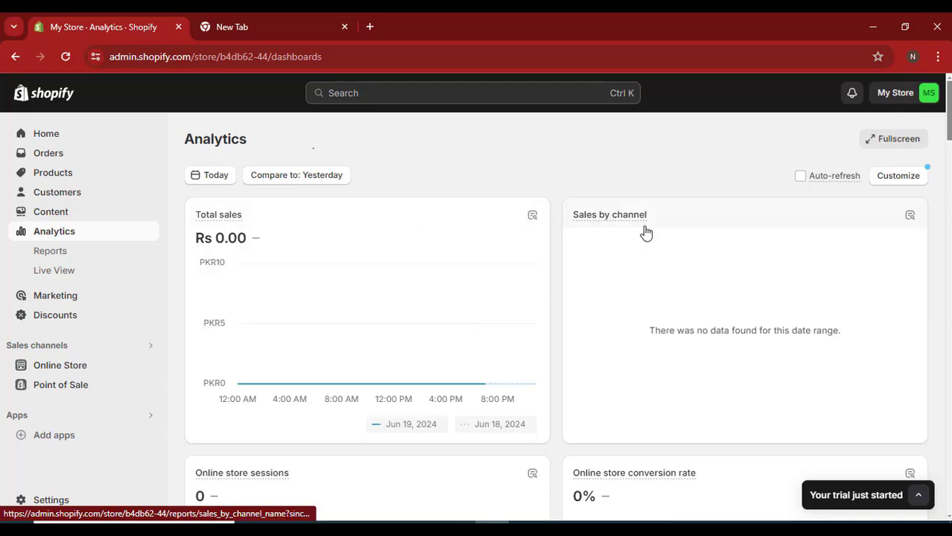
scroll(638, 254, down, 2)
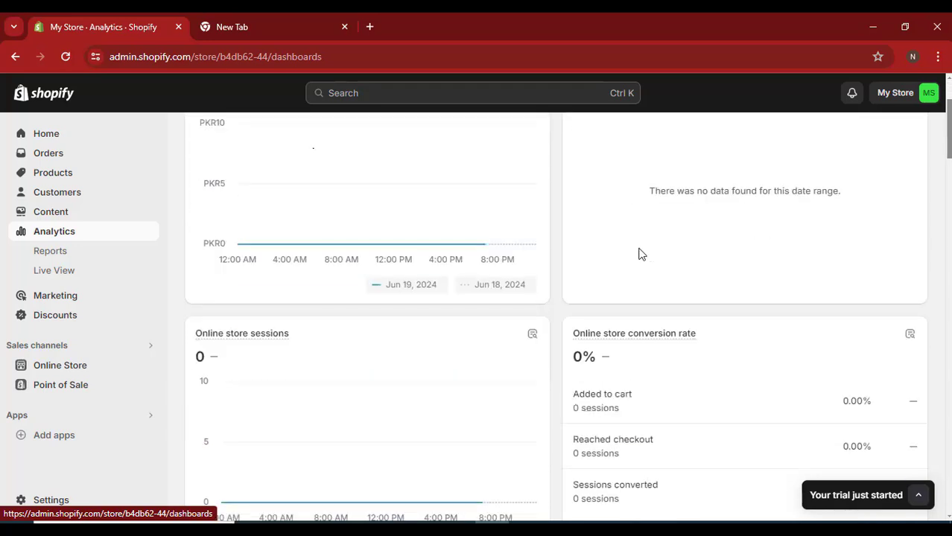
mouse_move(249, 345)
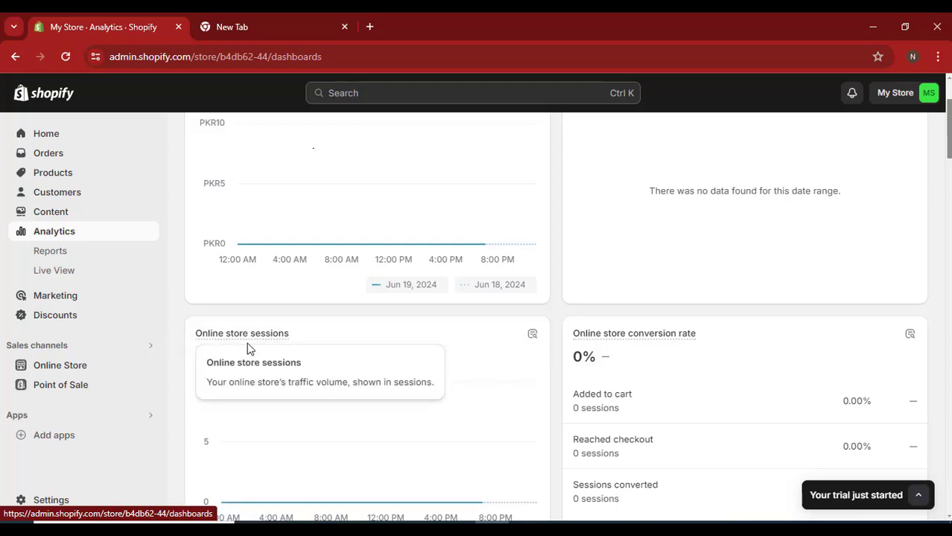
scroll(246, 327, down, 2)
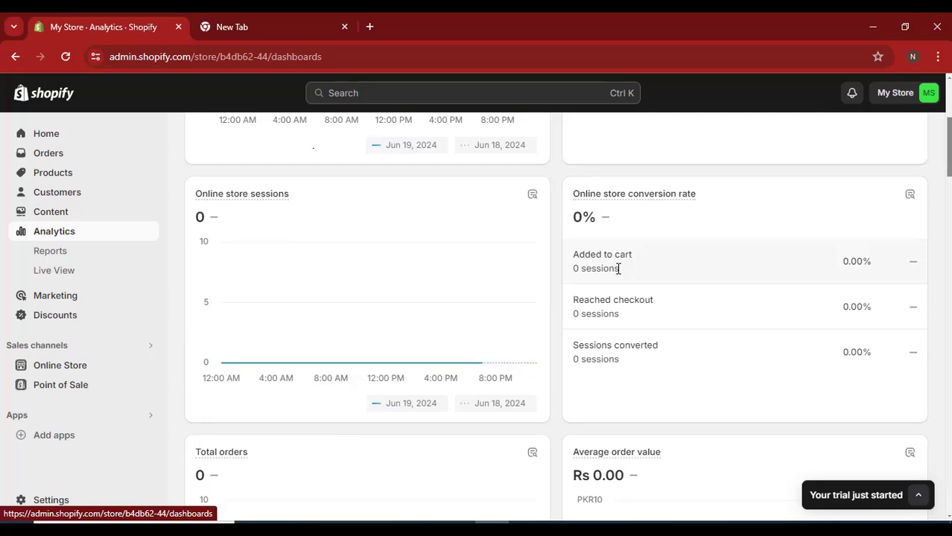
scroll(576, 289, down, 6)
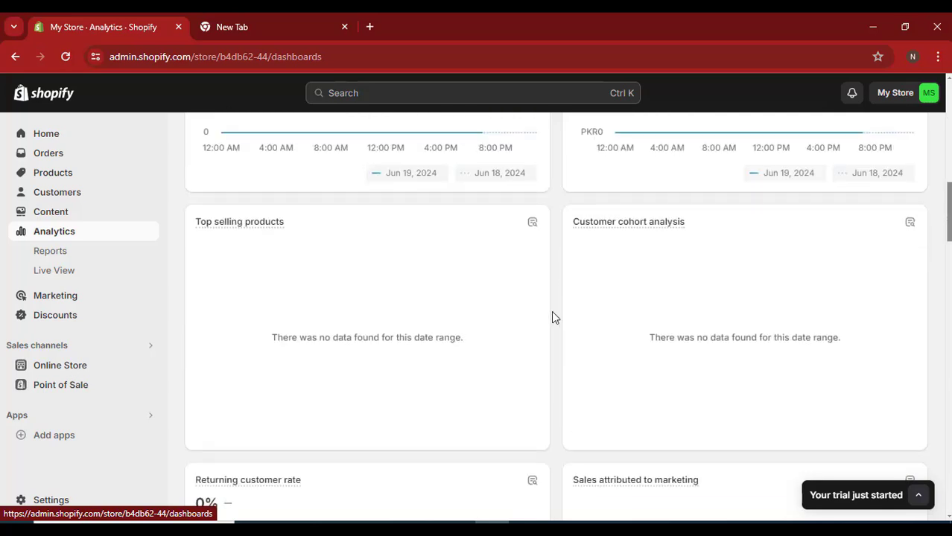
scroll(553, 314, up, 3)
scroll(532, 283, down, 5)
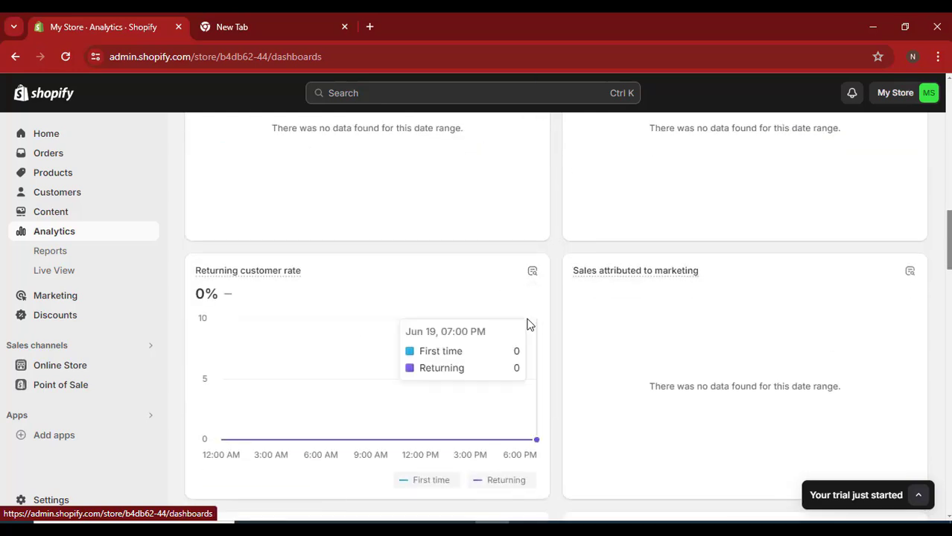
scroll(537, 325, down, 5)
scroll(536, 325, down, 3)
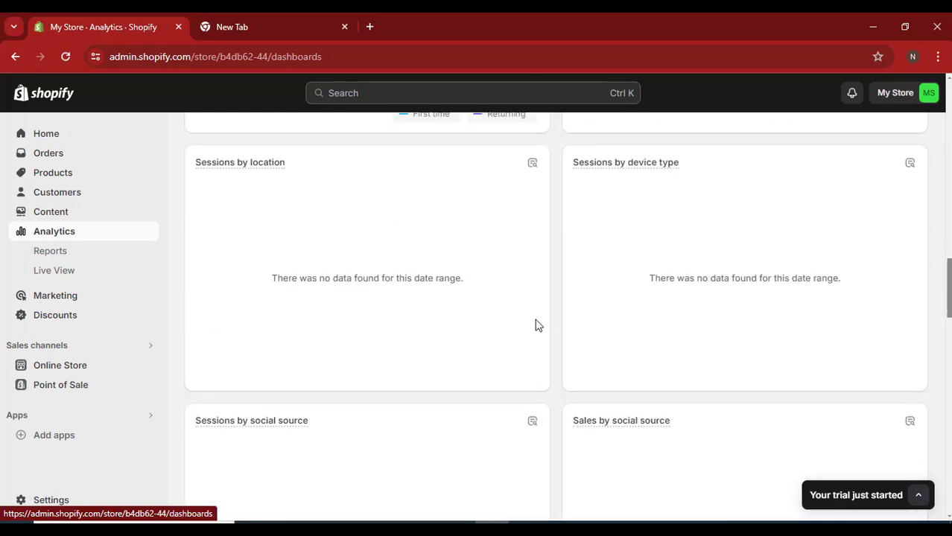
scroll(525, 329, down, 6)
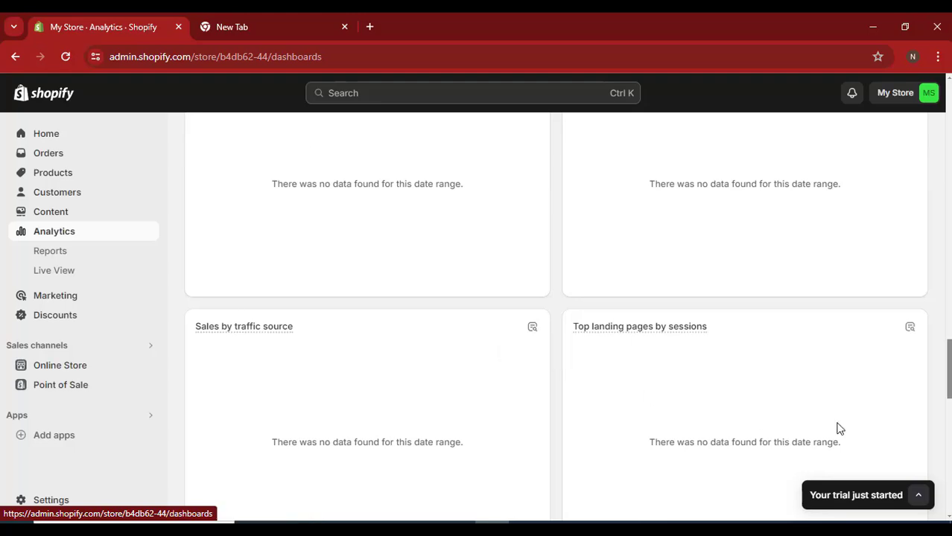
scroll(886, 396, down, 4)
scroll(578, 316, down, 5)
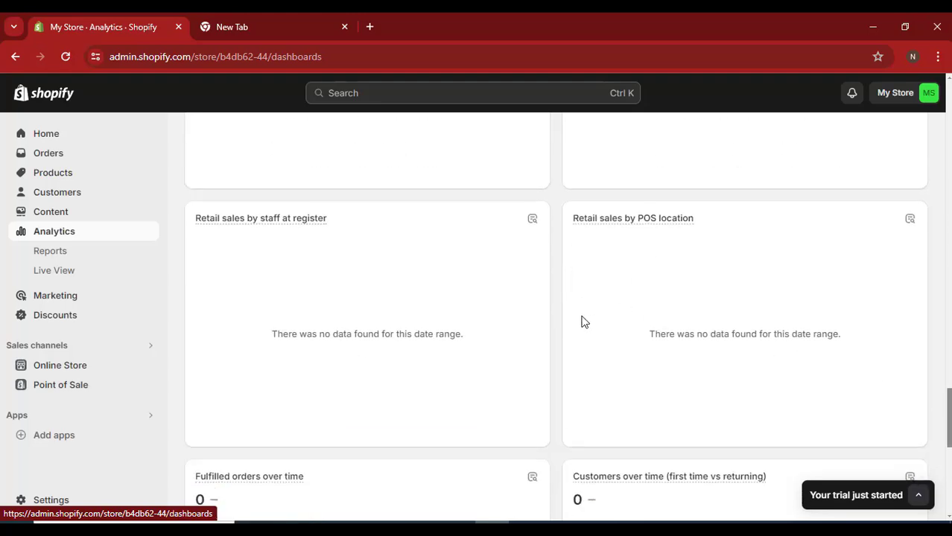
scroll(576, 325, up, 15)
scroll(571, 325, up, 6)
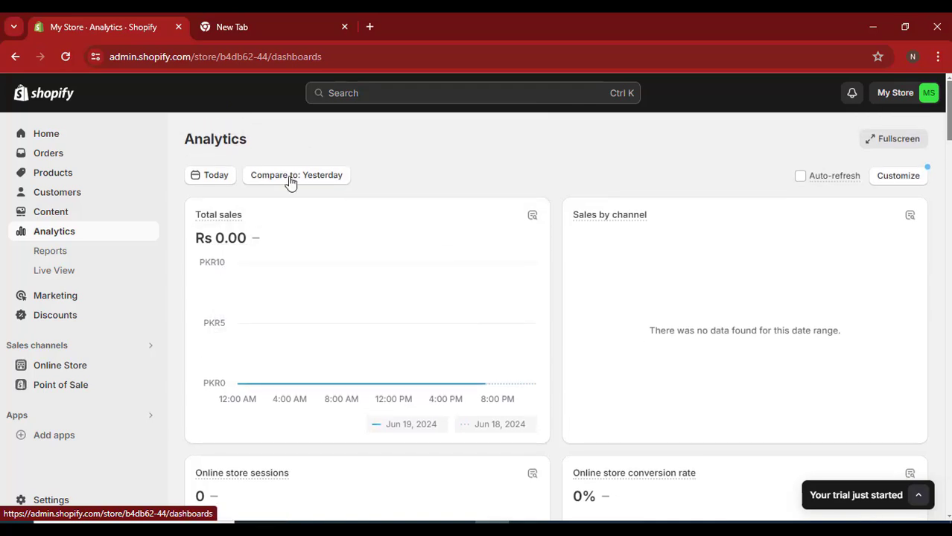
- Look through the Analytics date range options and the dashboard customization's metrics library, leaving the dashboard unchanged
click(211, 179)
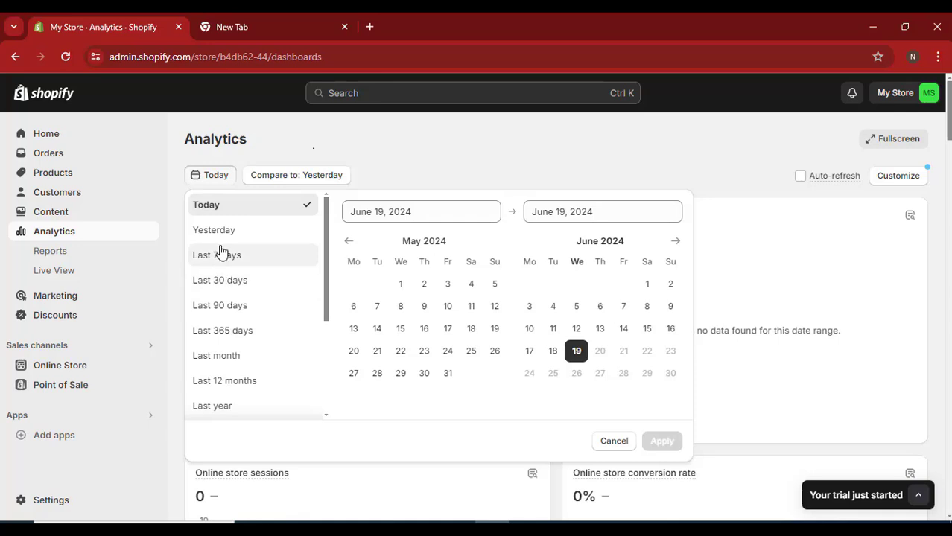
click(400, 176)
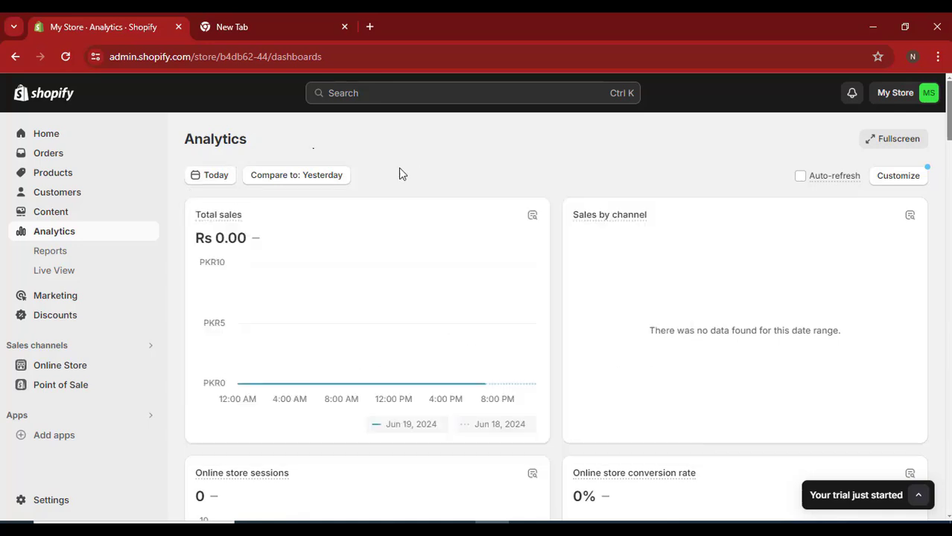
click(873, 180)
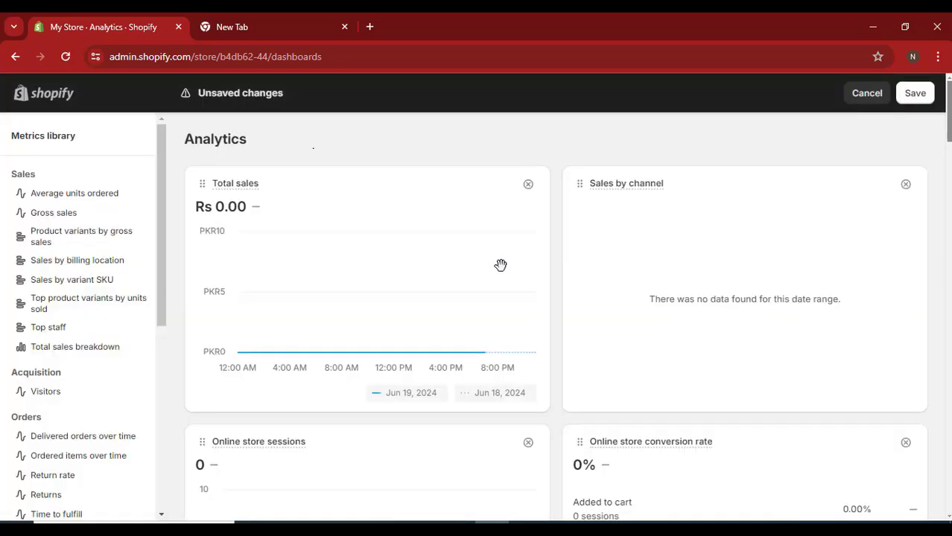
scroll(60, 447, down, 5)
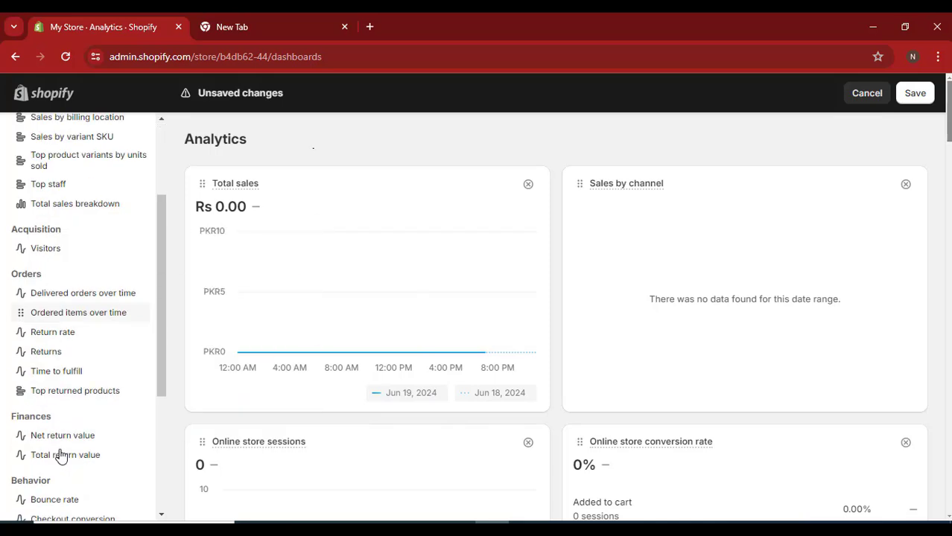
scroll(66, 296, up, 3)
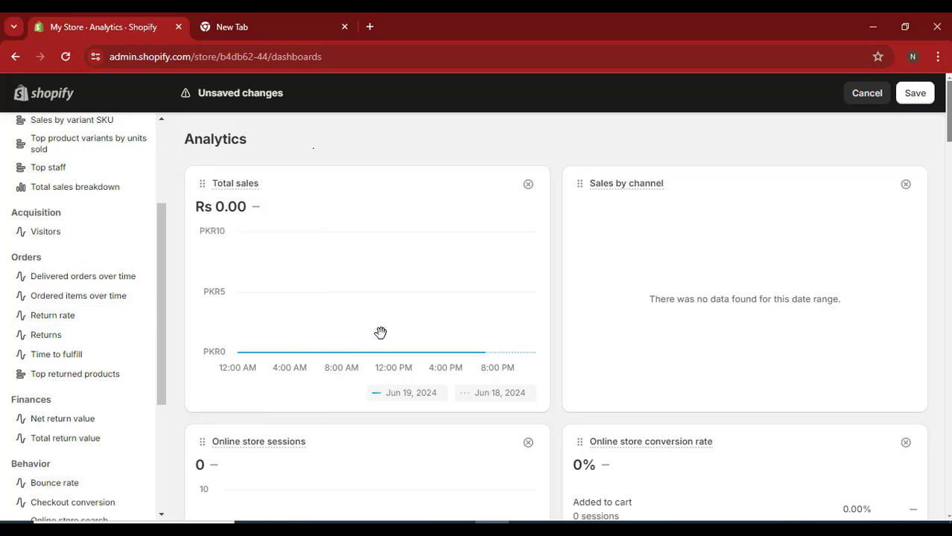
click(867, 94)
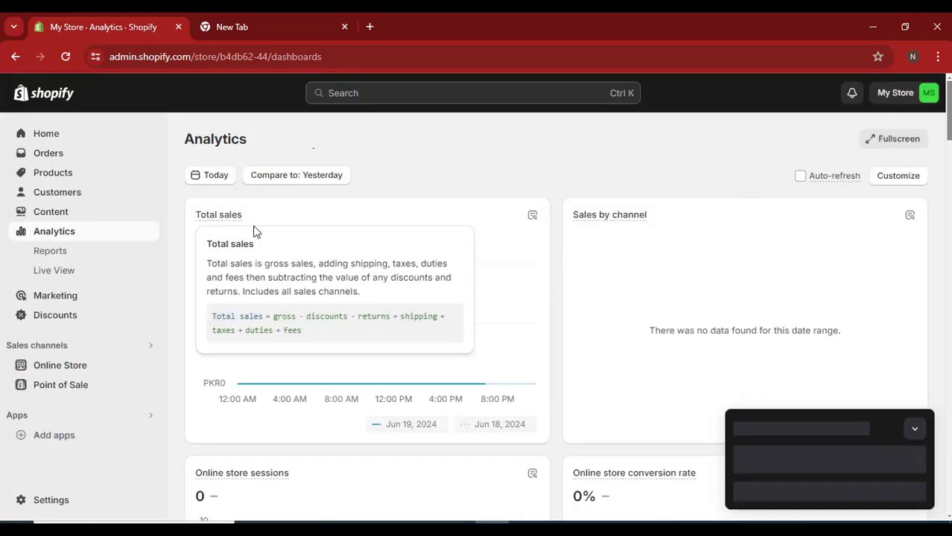
- Turn the Analytics dashboard's auto-refresh on and off again, and collapse the trial notice
click(805, 178)
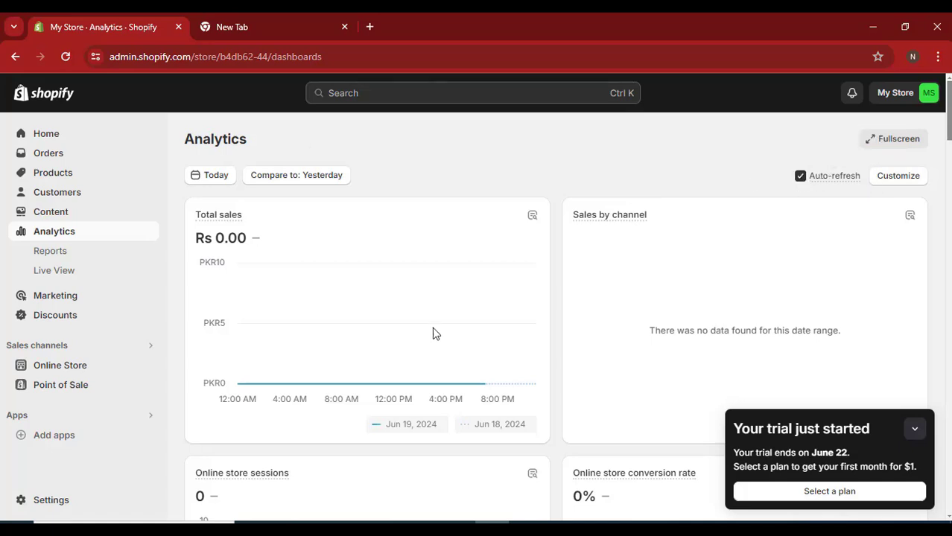
click(801, 177)
click(915, 428)
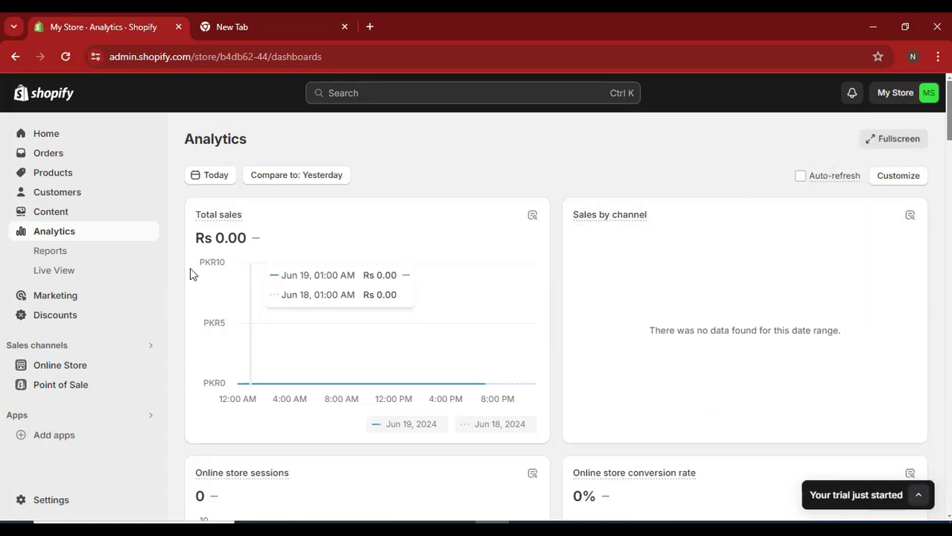
- Examine the Analytics Live View, including the rotating globe, the visitor and sales cards and the customer behavior figures
click(79, 279)
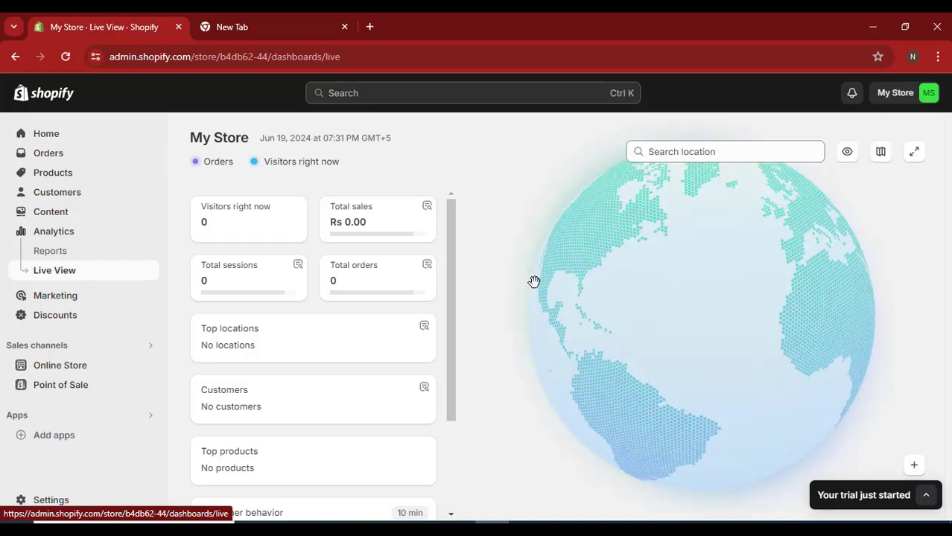
drag(680, 276, 734, 264)
scroll(350, 348, down, 2)
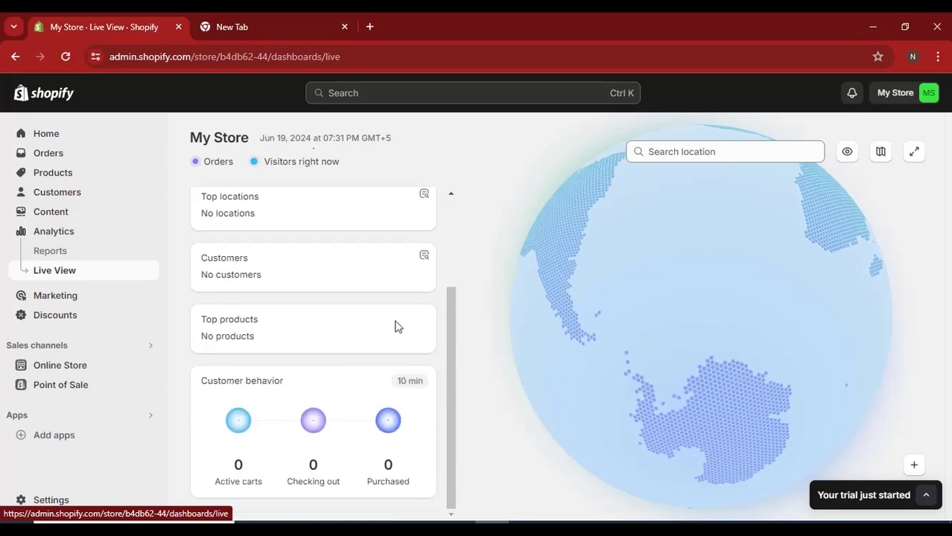
drag(226, 474, 266, 471)
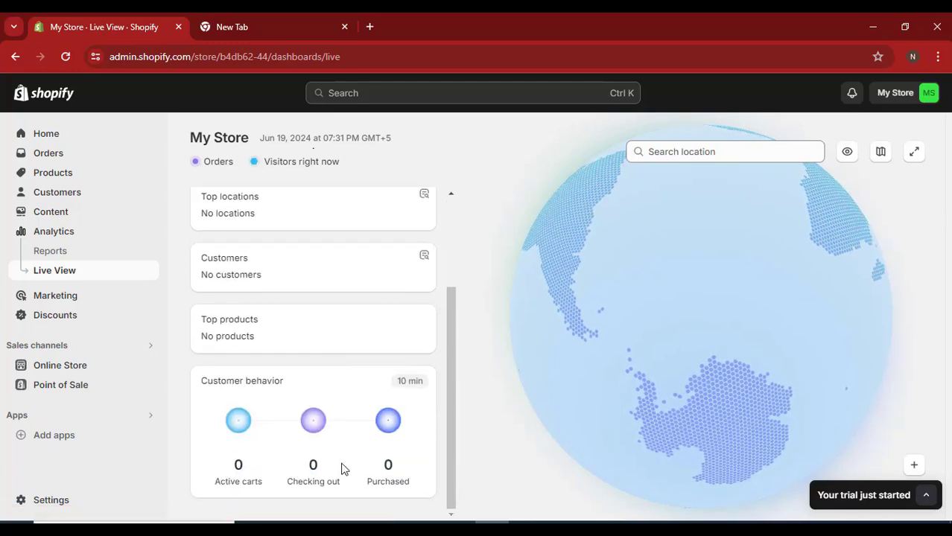
triple_click(344, 471)
click(230, 467)
scroll(283, 454, up, 1)
scroll(282, 454, up, 2)
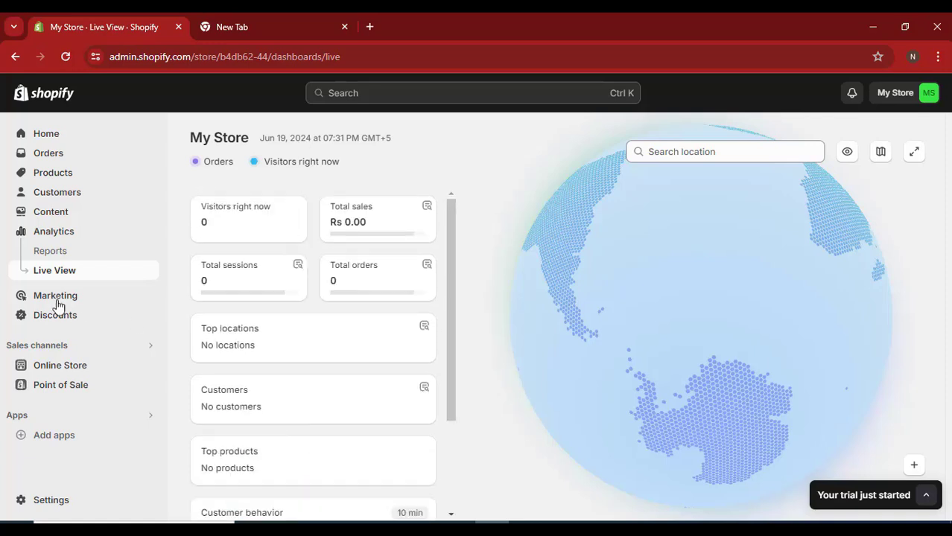
- Review the Marketing page's metrics and top marketing channels, and open the Discounts page
click(56, 298)
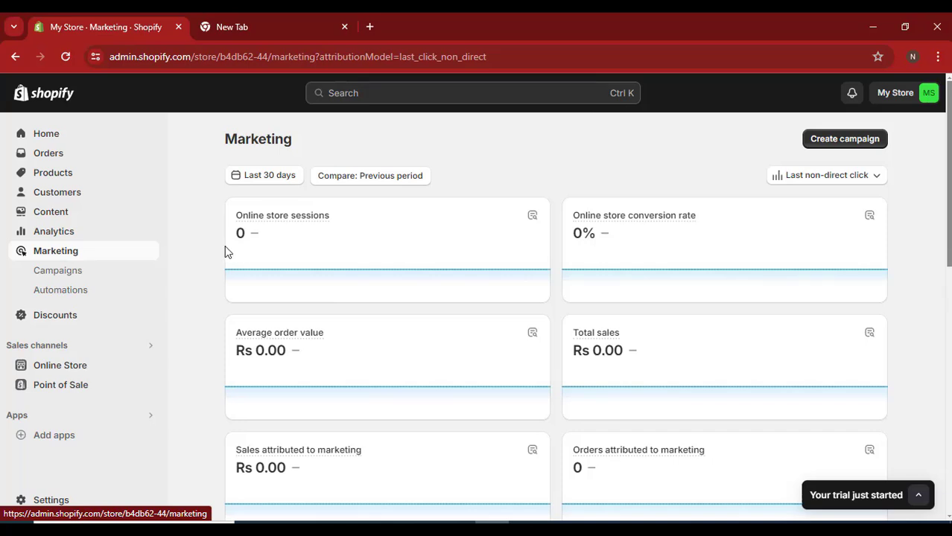
scroll(226, 268, down, 4)
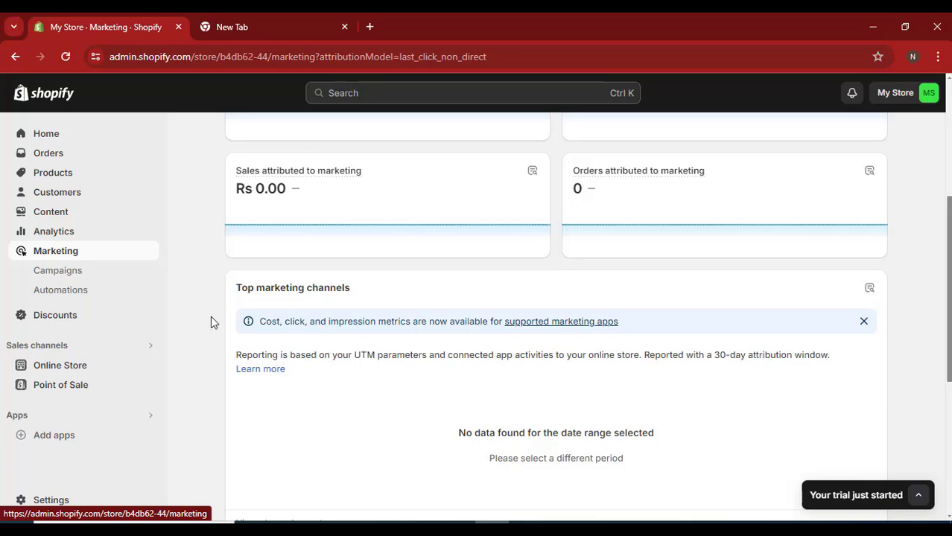
scroll(141, 291, up, 4)
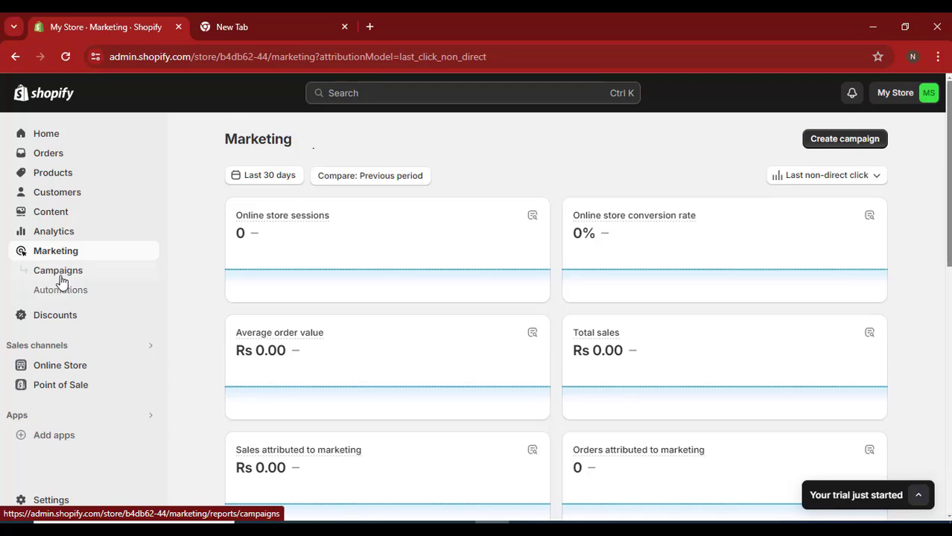
click(43, 321)
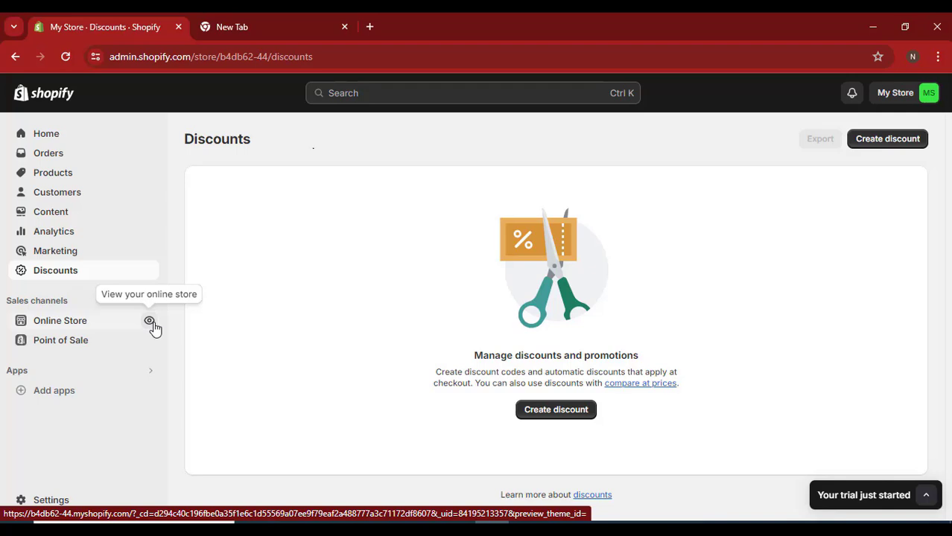
- Open the online store's preview and inspect its web address and the welcome announcement above the header
click(150, 321)
click(115, 11)
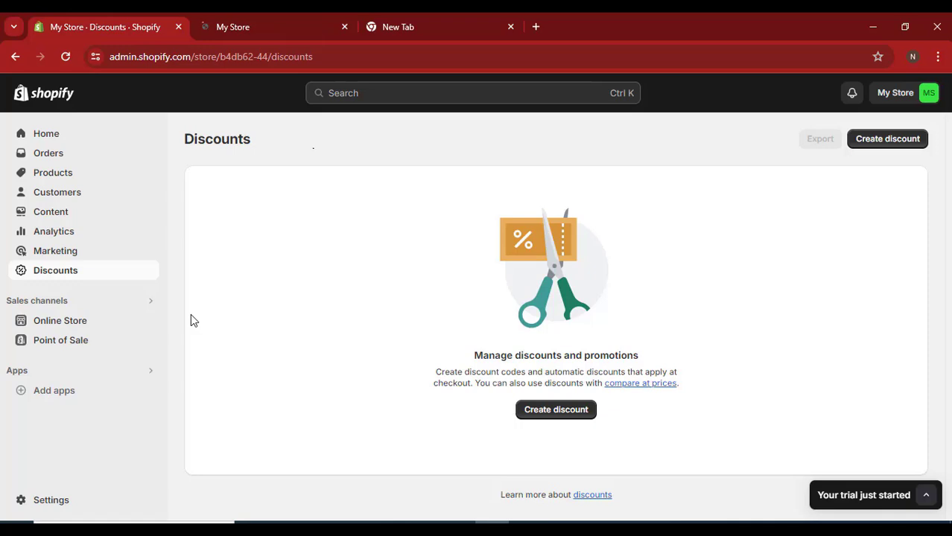
click(298, 17)
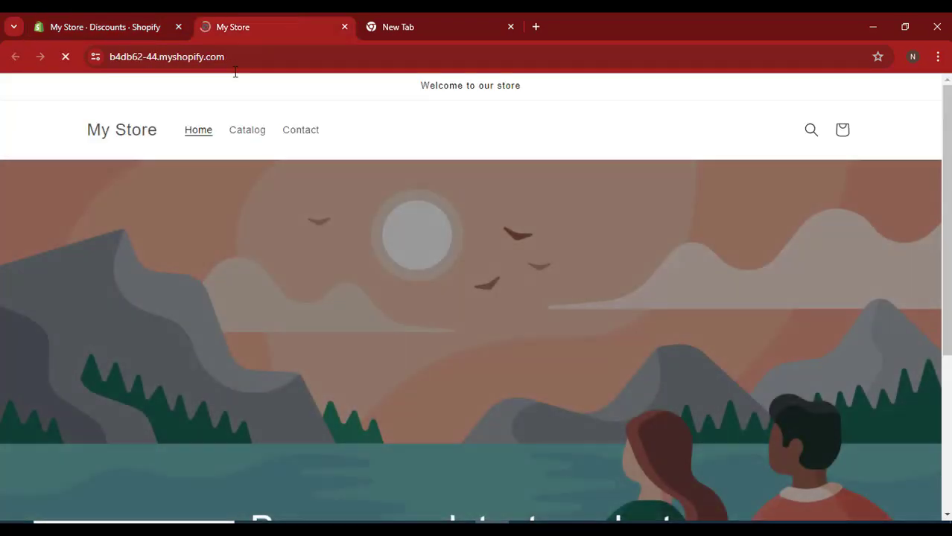
drag(115, 60, 239, 104)
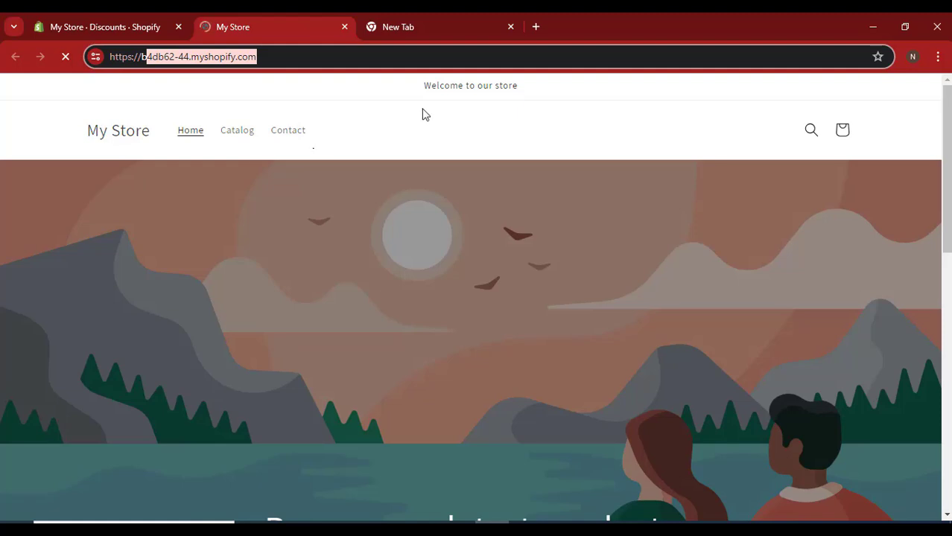
drag(411, 96, 523, 95)
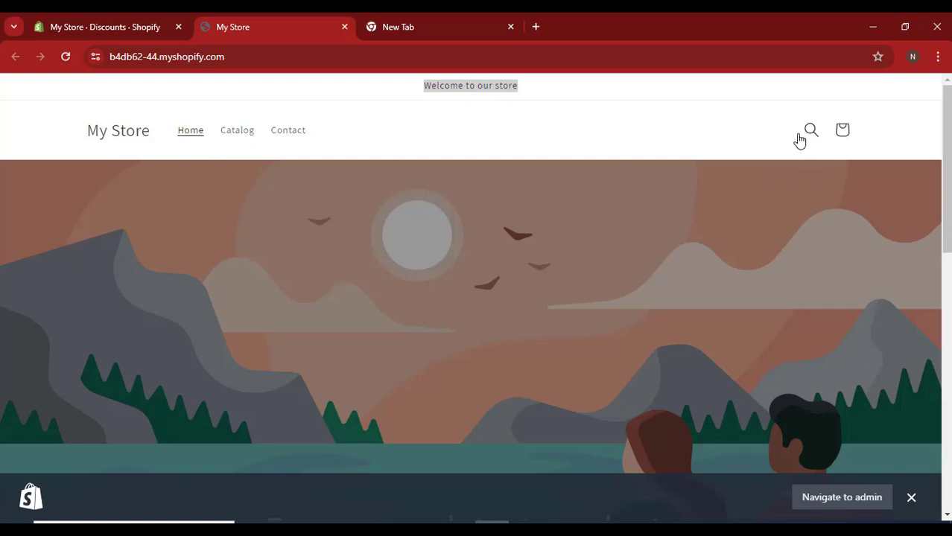
- Browse the storefront's home page down to the example products and email subscription form, dismissing the admin bar
scroll(366, 184, down, 10)
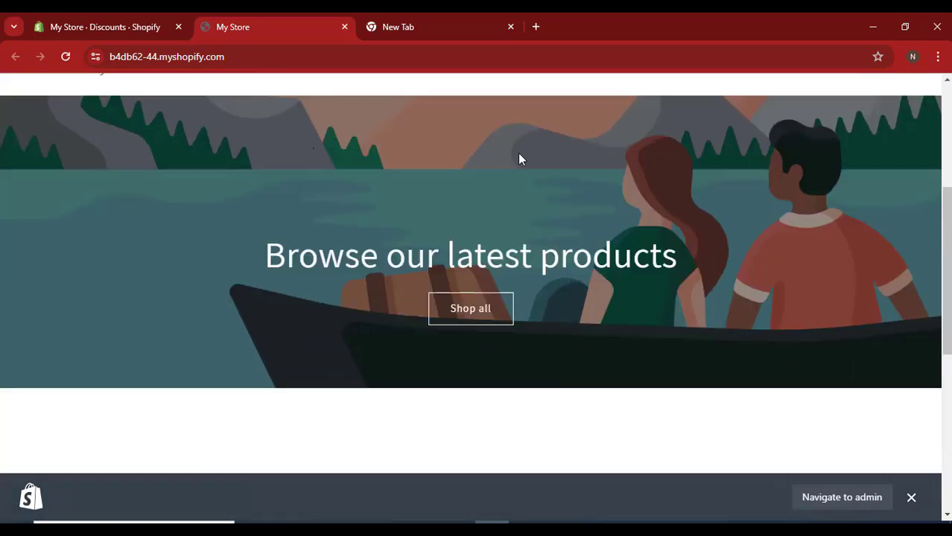
scroll(325, 244, down, 1)
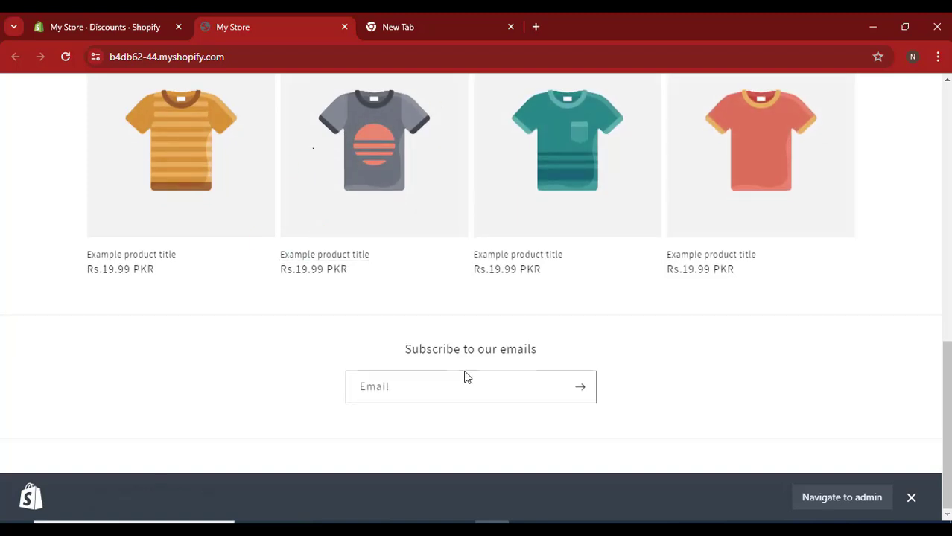
click(911, 497)
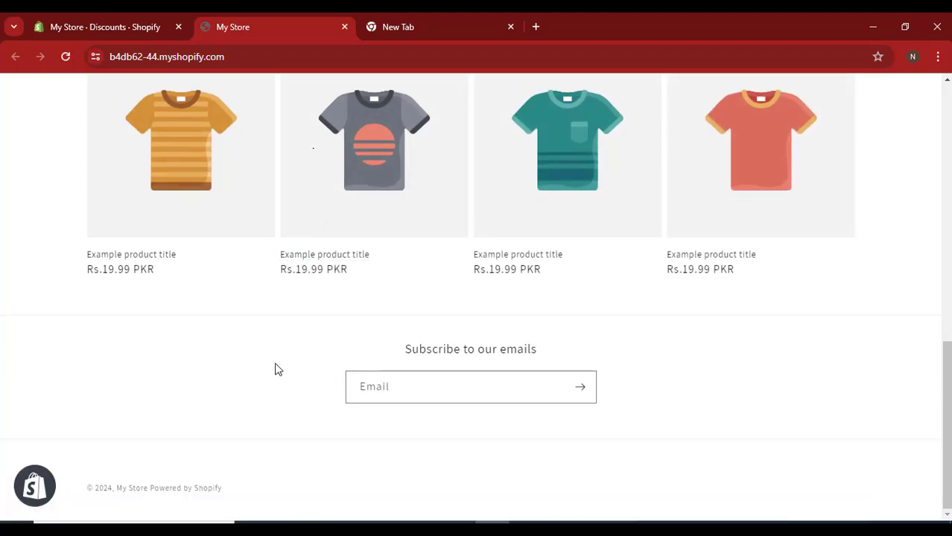
scroll(257, 328, up, 10)
- Return to the store admin and close the storefront preview
click(110, 22)
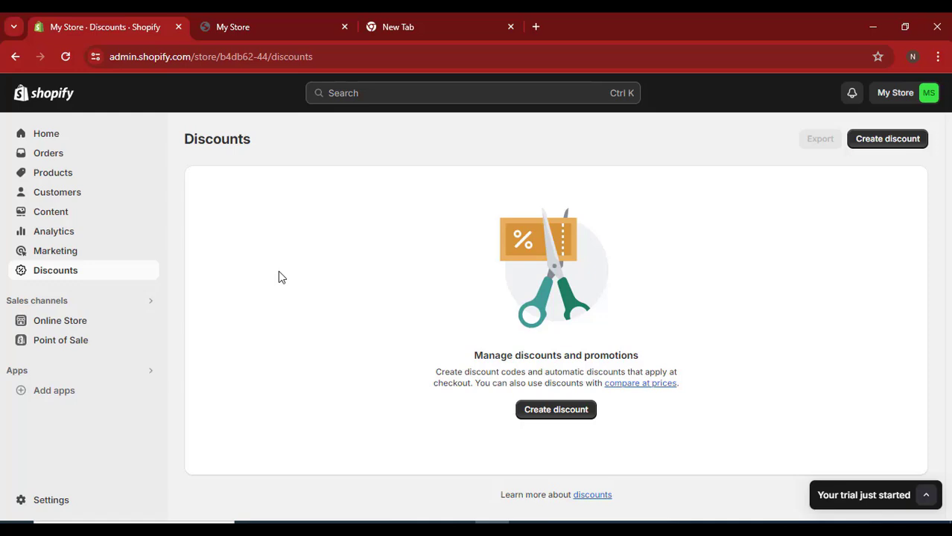
click(286, 22)
click(112, 20)
click(344, 27)
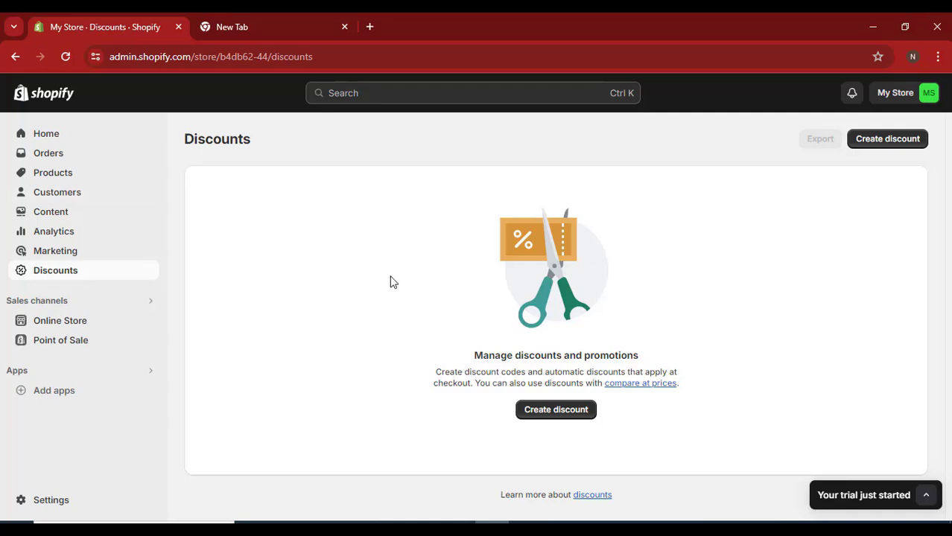
- From the admin's home page, check the store's web address in the Store details settings and close the settings
click(36, 141)
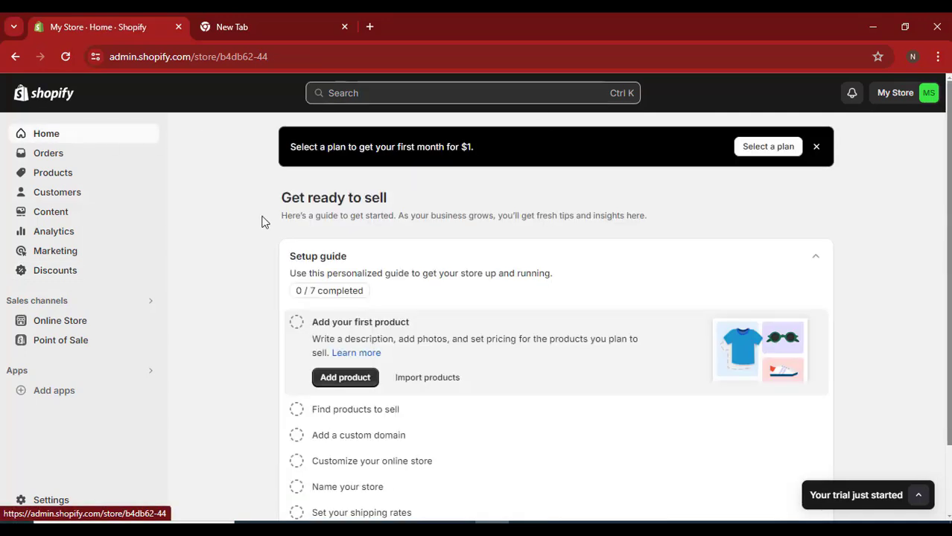
click(42, 502)
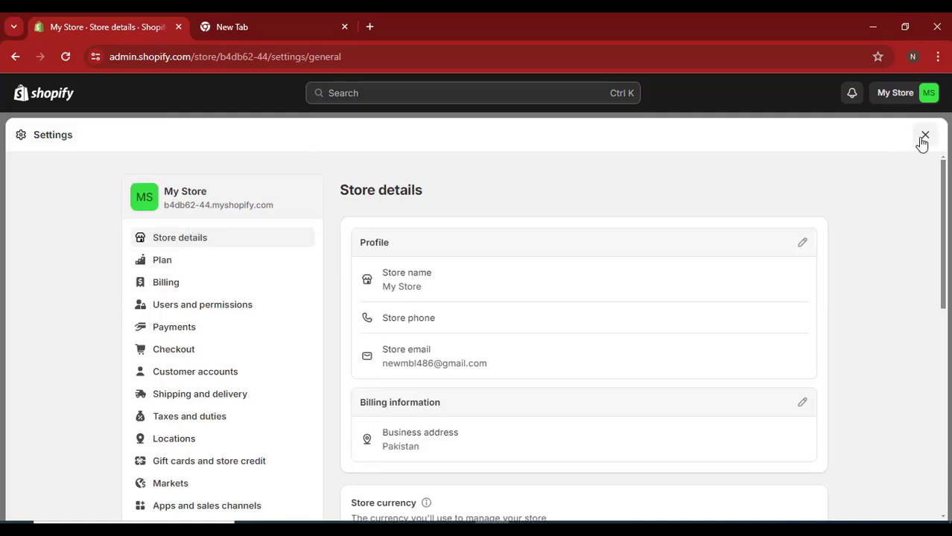
drag(172, 205, 256, 205)
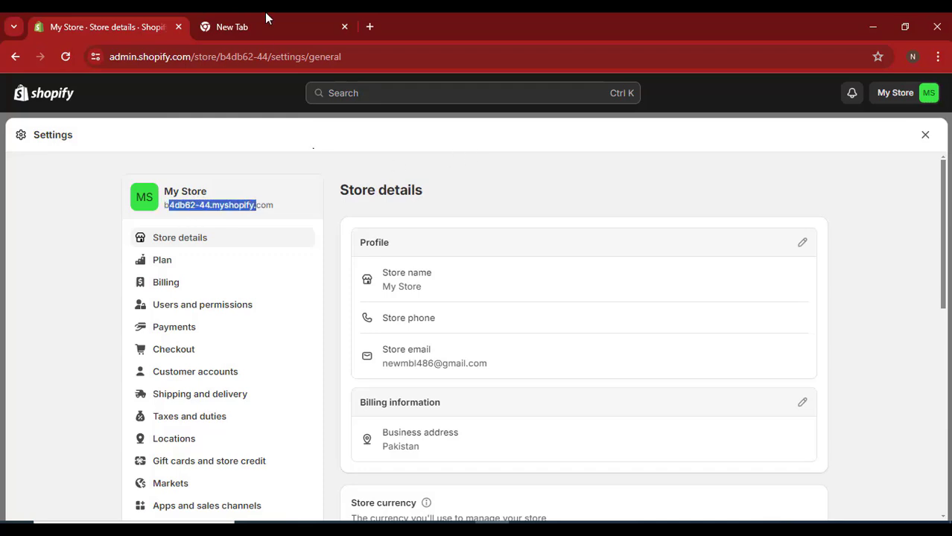
click(925, 134)
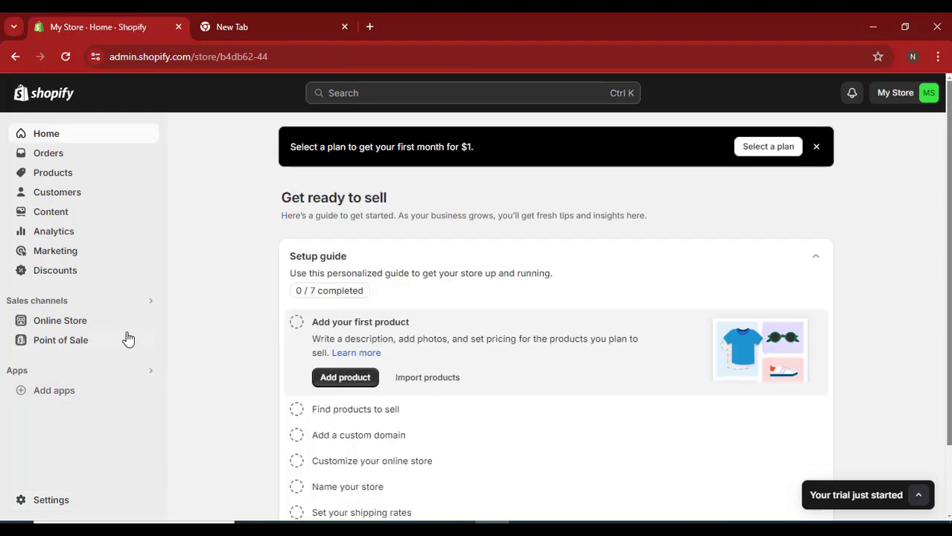
- Reopen the online store's preview to inspect the domain ending of its web address, and close the preview again
click(151, 319)
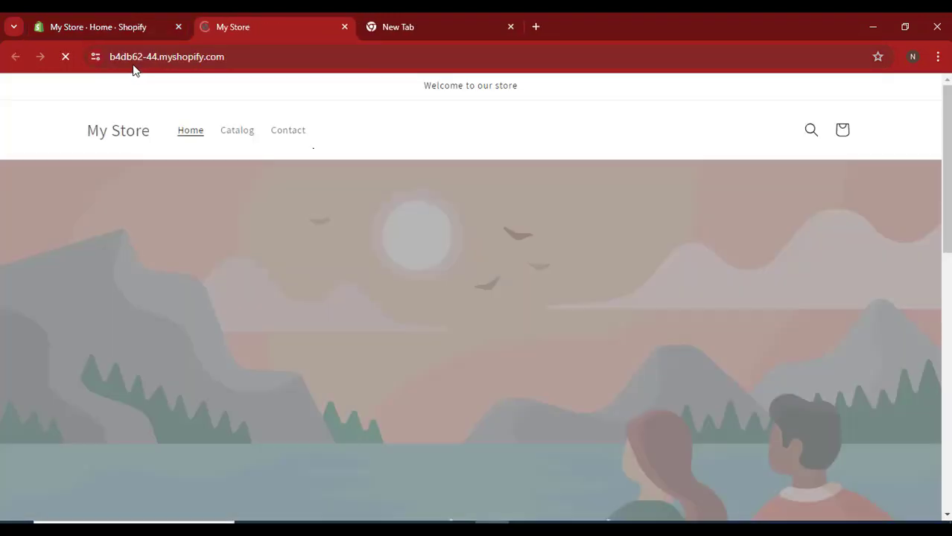
click(273, 57)
click(273, 56)
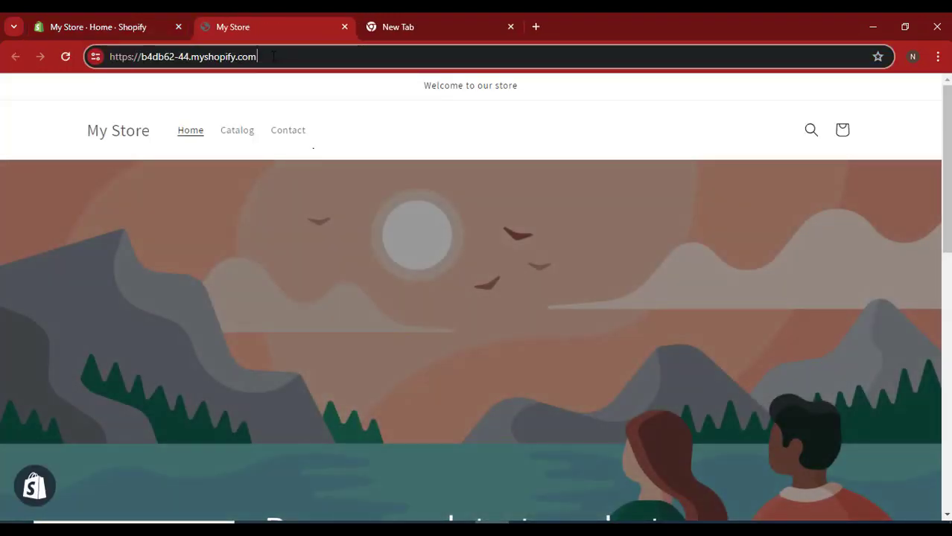
double_click(274, 57)
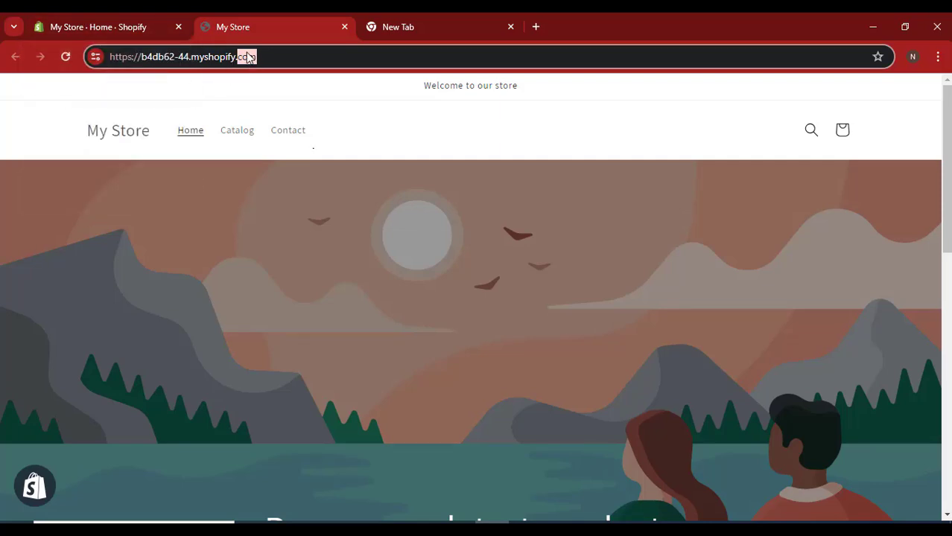
click(72, 22)
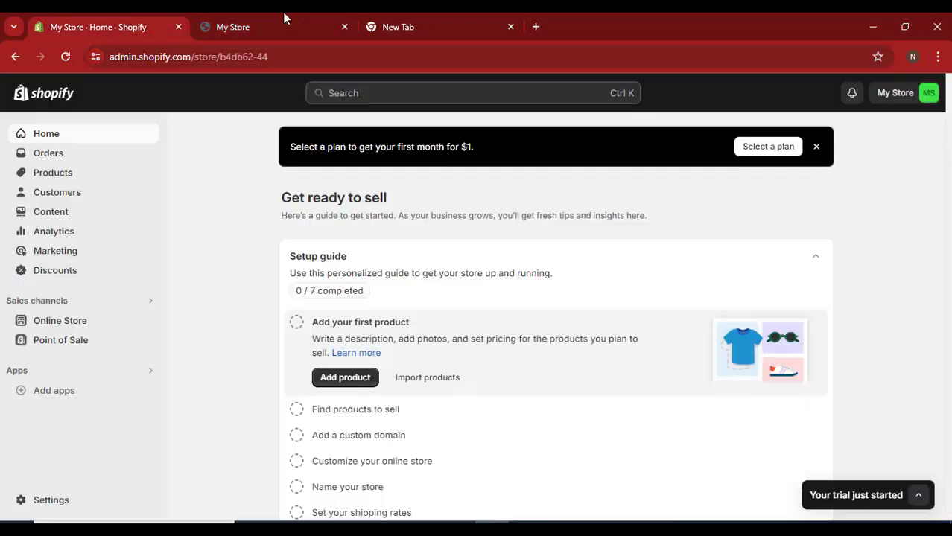
click(344, 26)
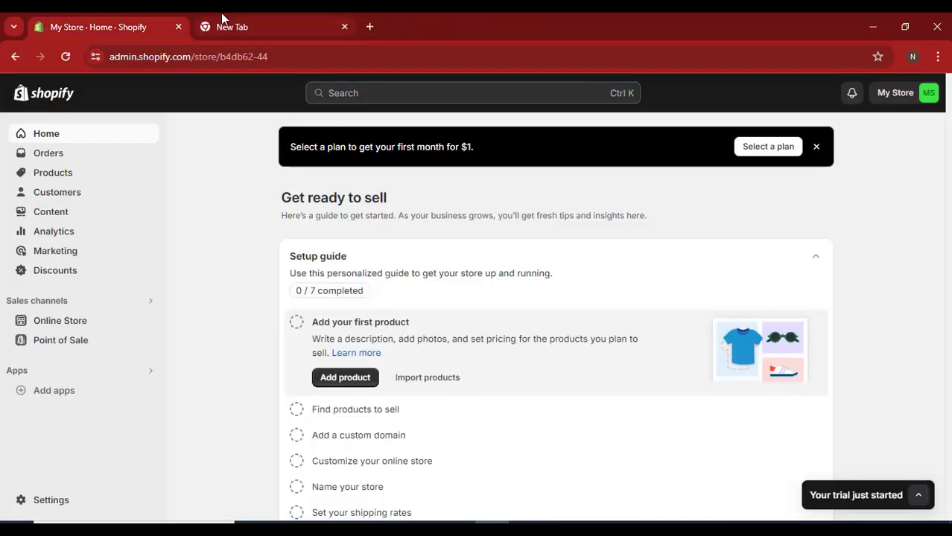
- In the store's settings, edit the profile's store name to "Trendy Store" and save it
click(74, 501)
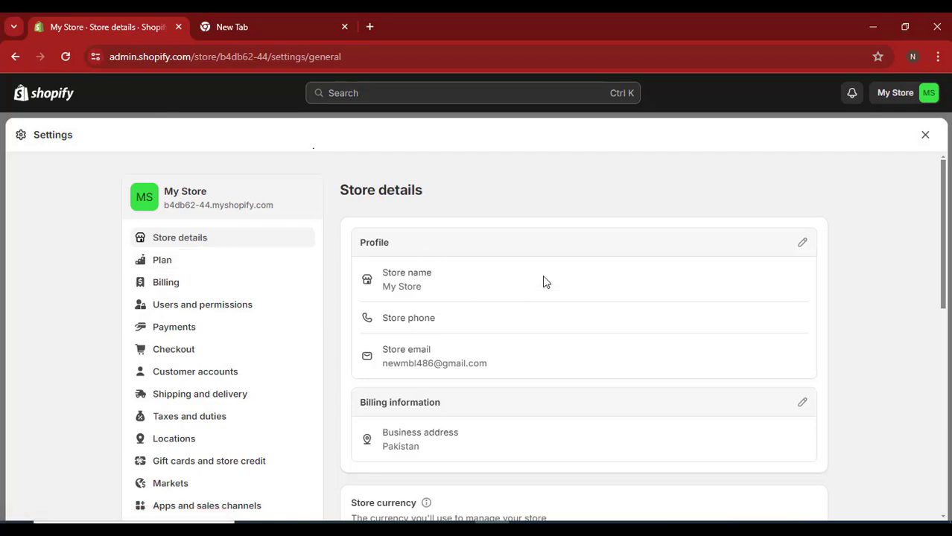
click(802, 242)
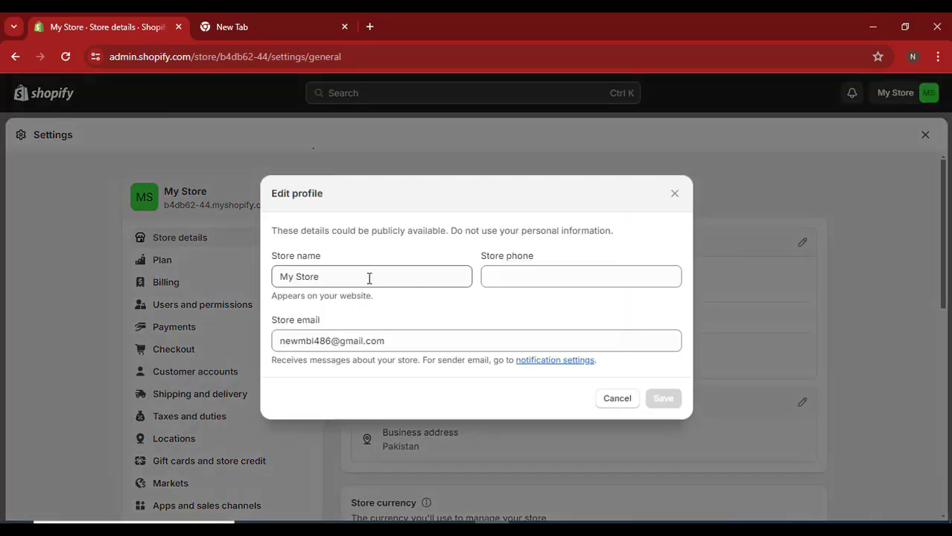
triple_click(369, 278)
key(BackSpace)
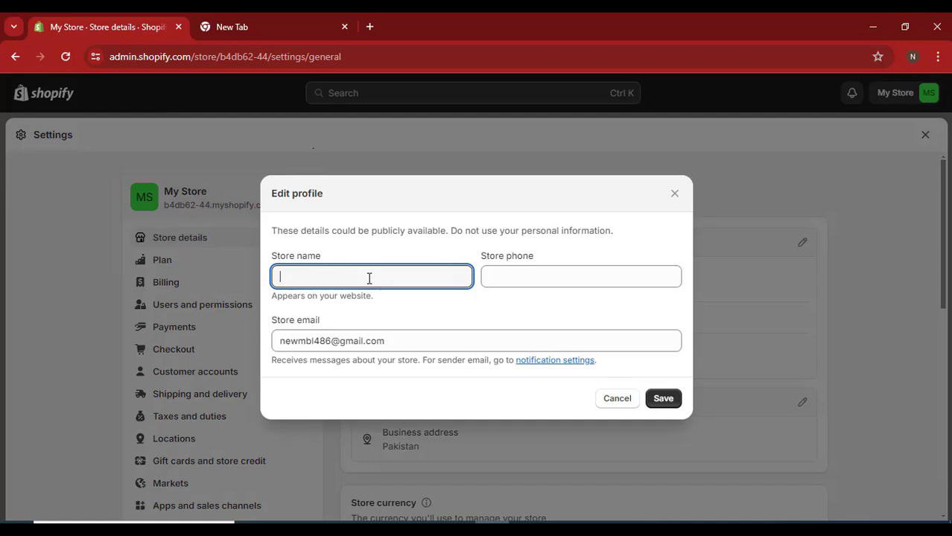
text(TrendyStore)
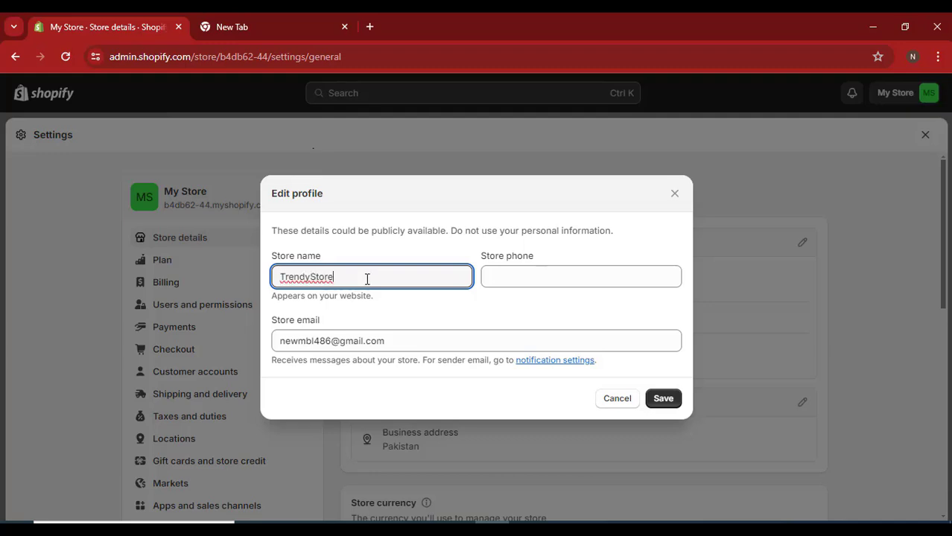
click(312, 277)
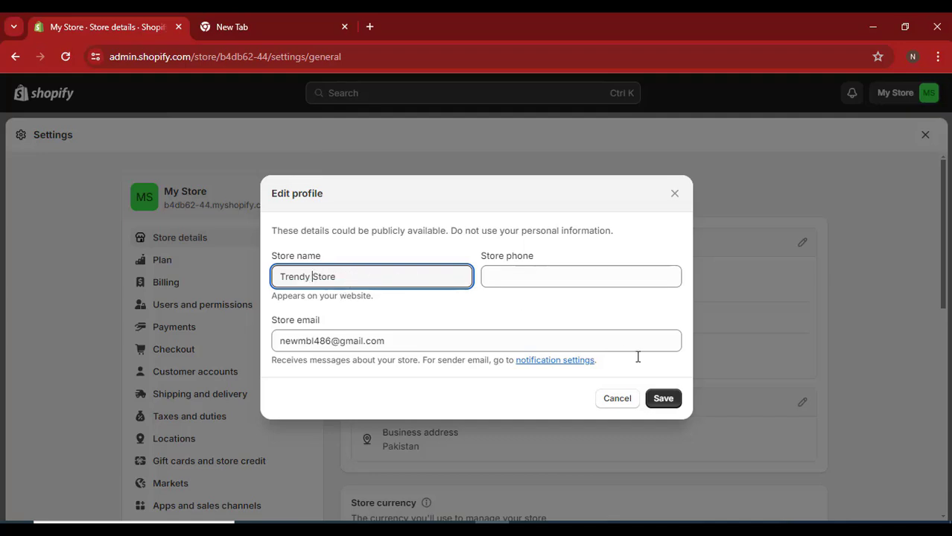
click(660, 399)
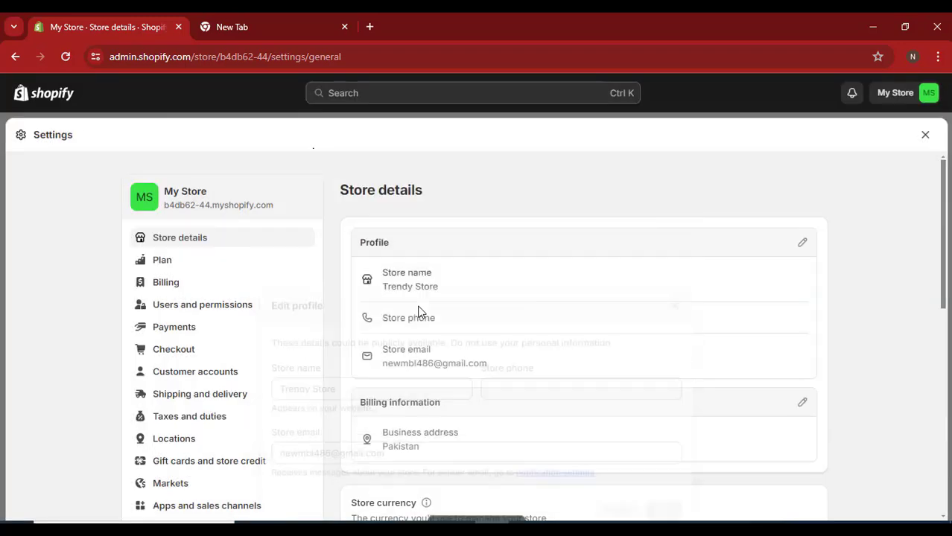
- Look over the billing information form's business name, country and address fields, and close it without changes
scroll(477, 321, down, 2)
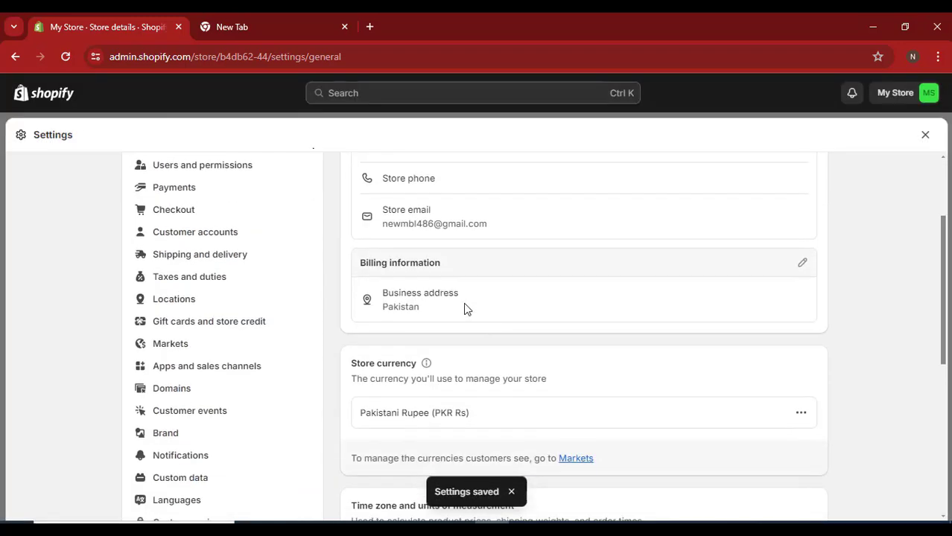
click(800, 264)
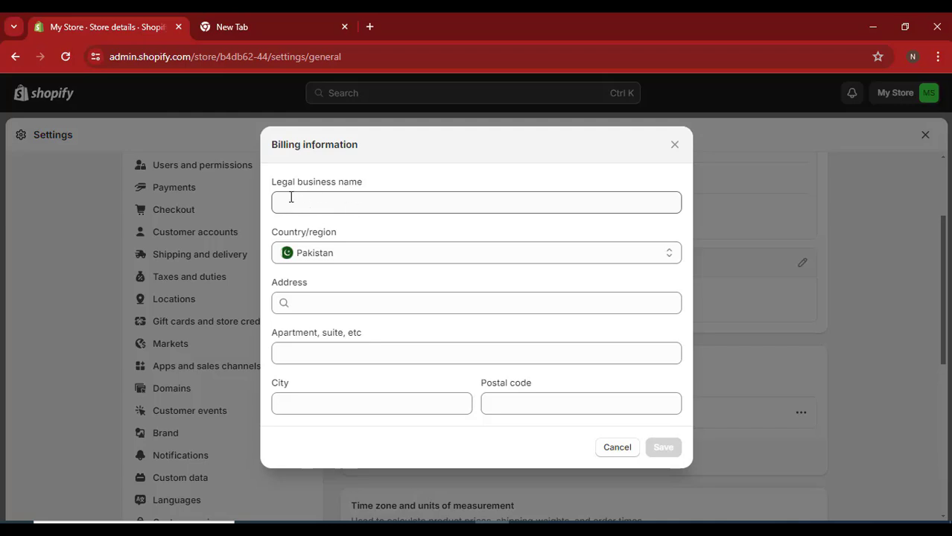
click(345, 257)
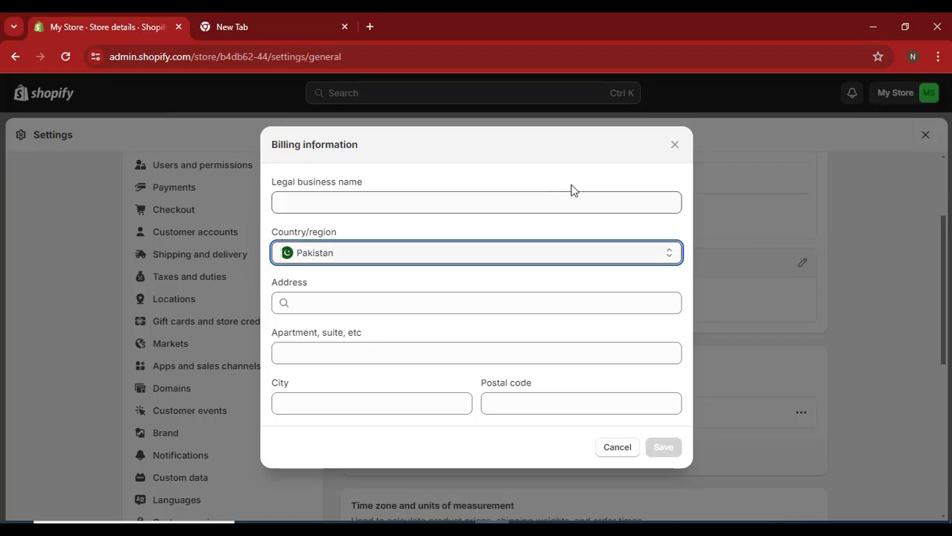
click(677, 145)
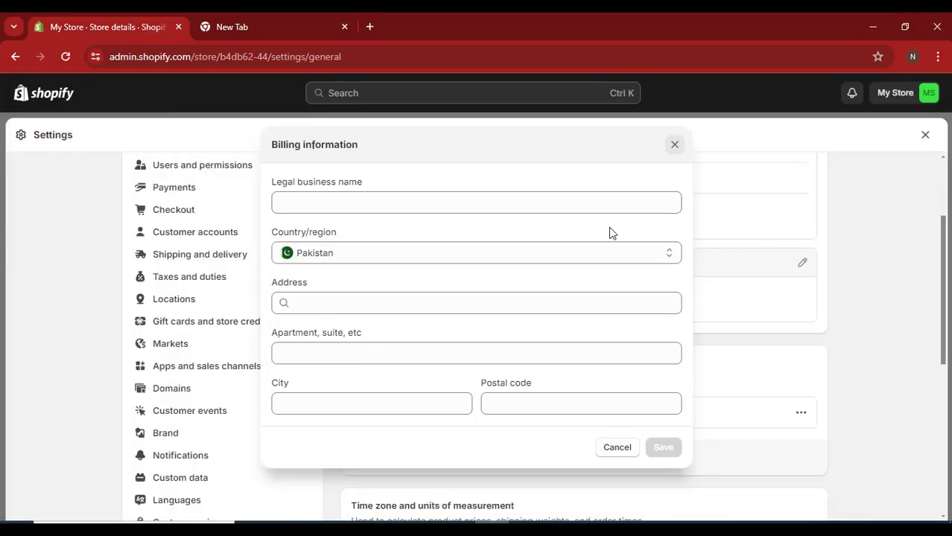
- Browse the list of currencies available for changing the store currency, and close the dialog without changing it
scroll(445, 328, down, 2)
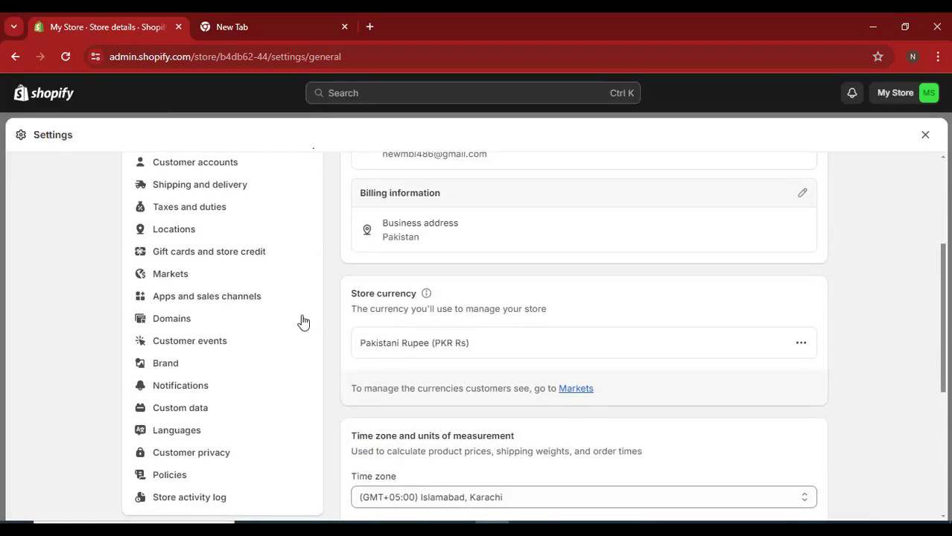
click(798, 344)
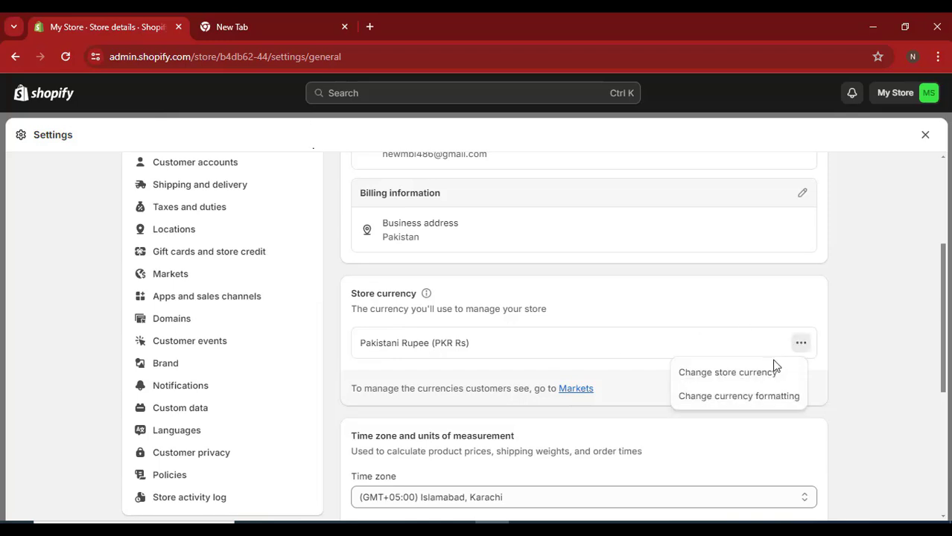
click(692, 375)
click(427, 244)
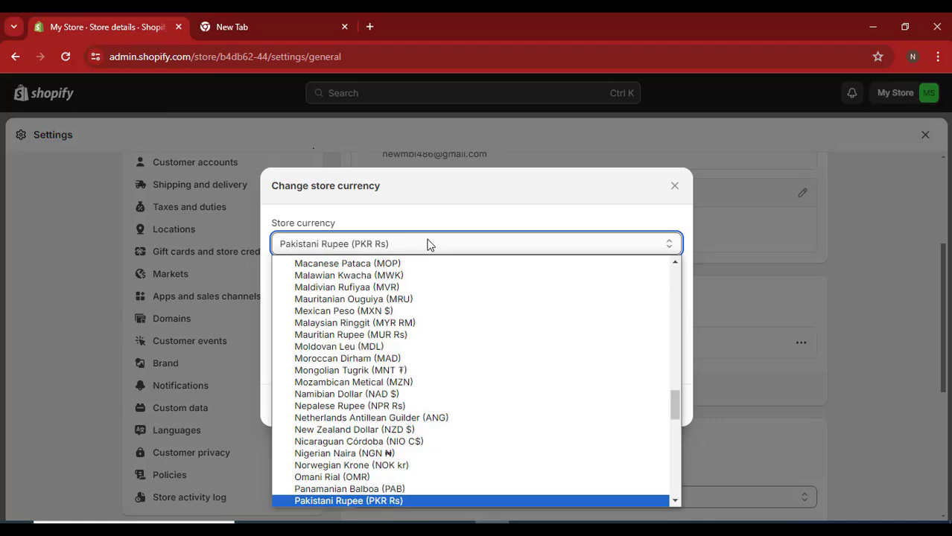
click(427, 245)
click(429, 245)
scroll(451, 365, down, 10)
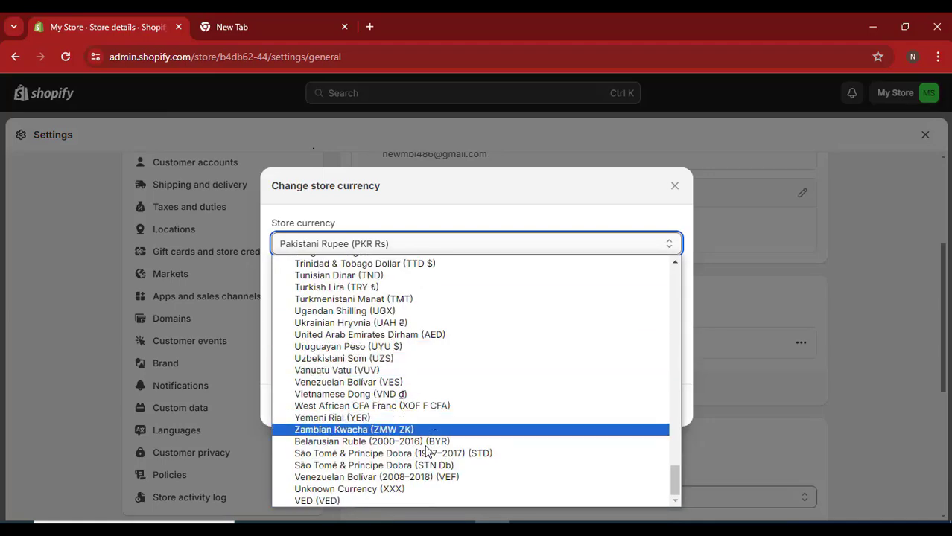
scroll(400, 446, up, 20)
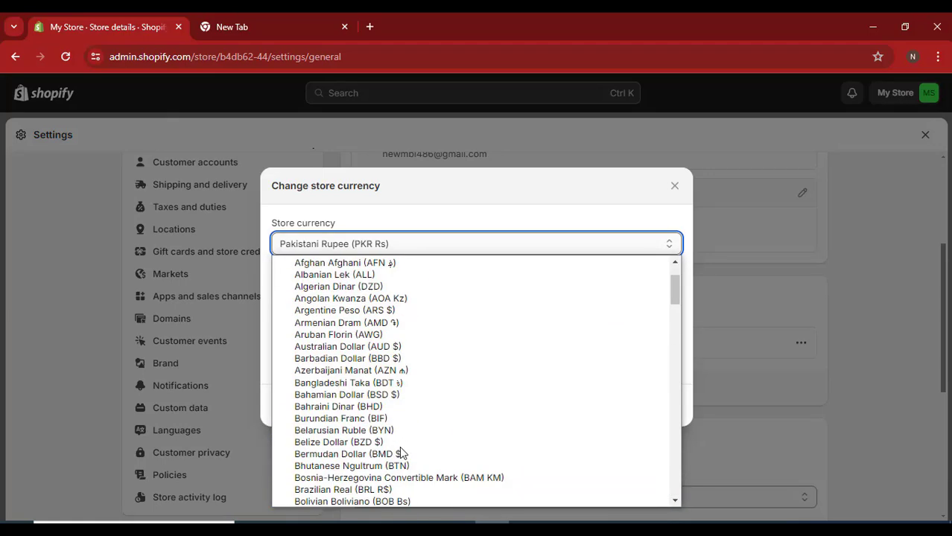
click(675, 188)
click(675, 187)
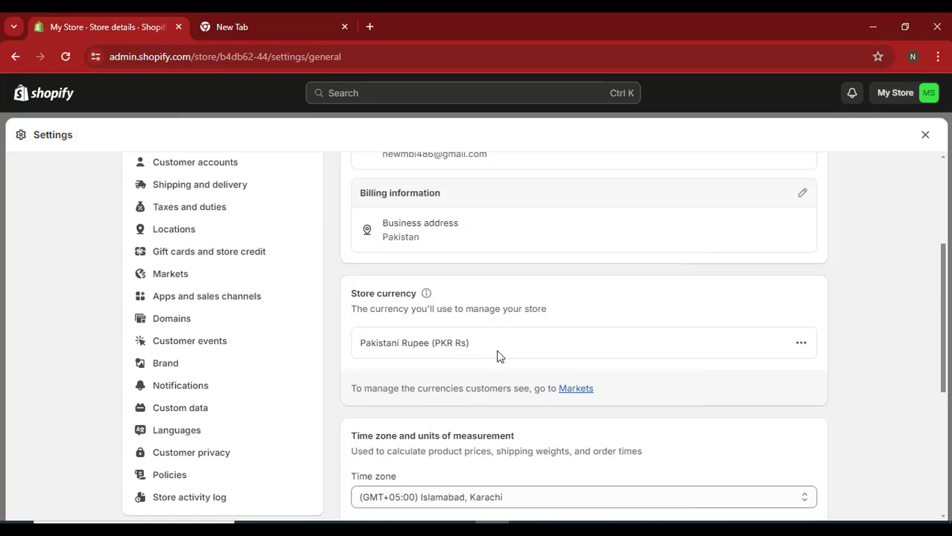
- Review the time zone, unit system and default weight unit settings, including the unit systems on offer
scroll(444, 332, down, 2)
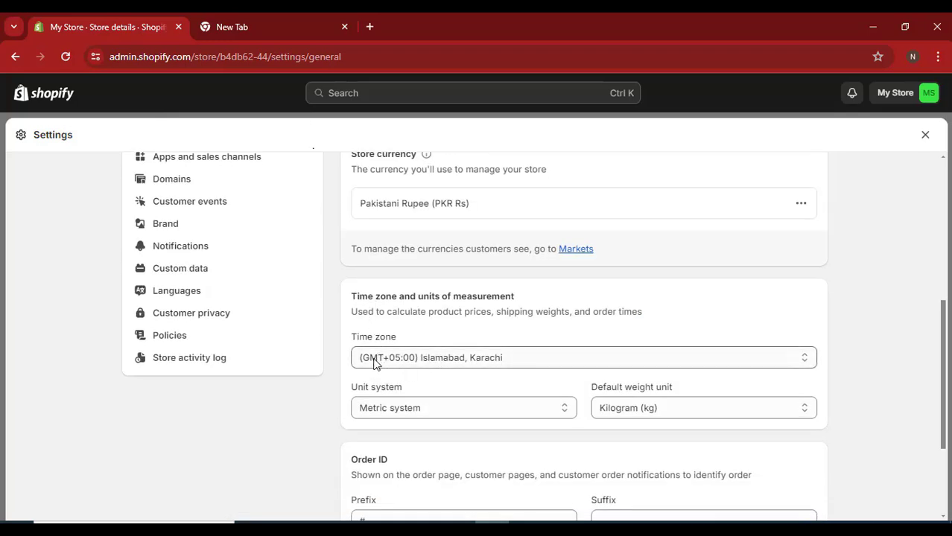
scroll(519, 371, down, 1)
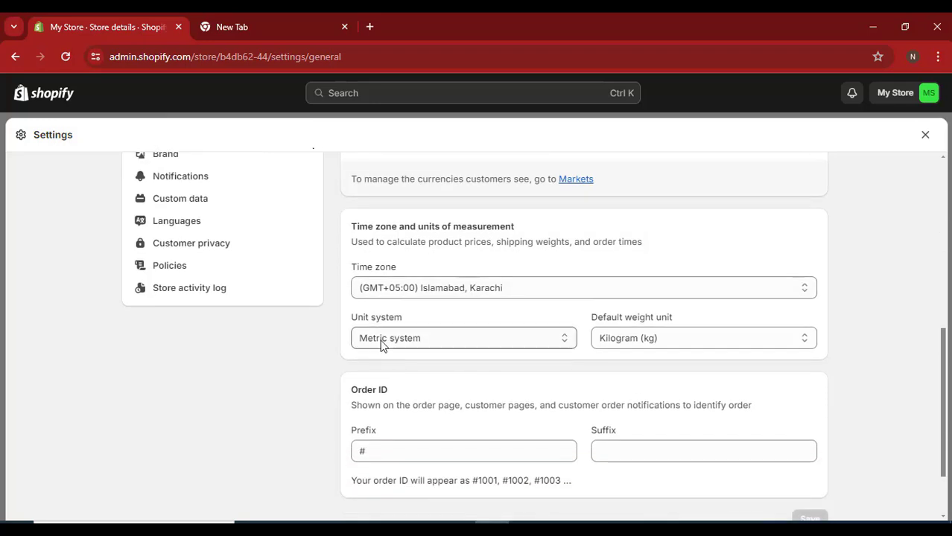
click(424, 338)
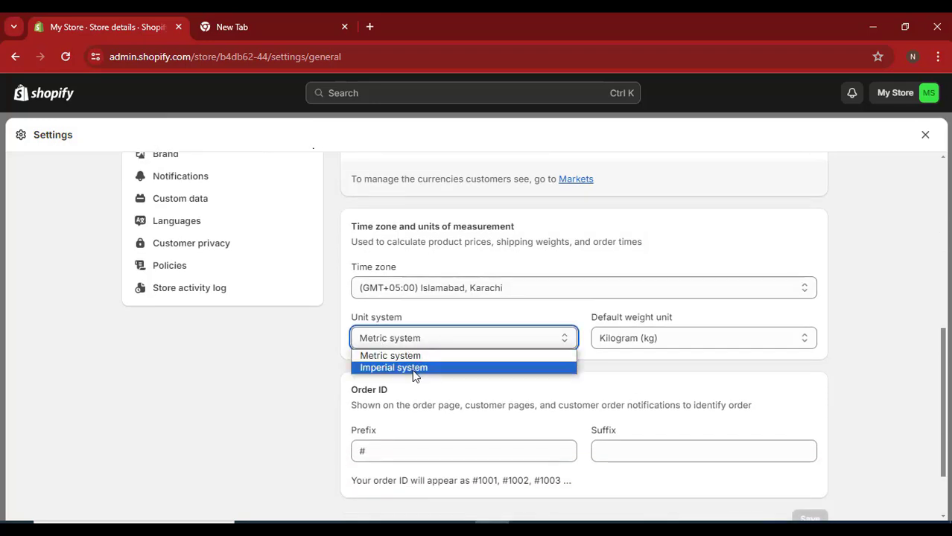
click(630, 362)
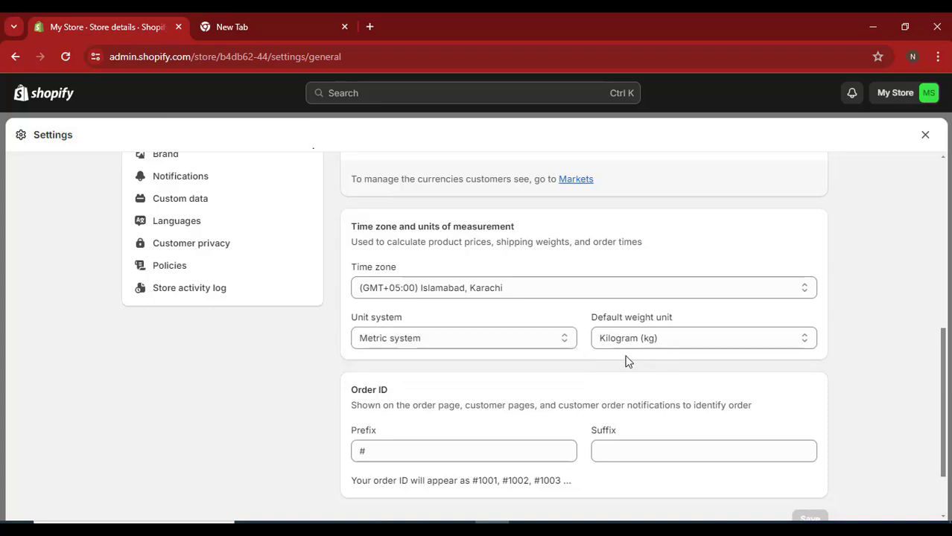
click(635, 341)
click(477, 339)
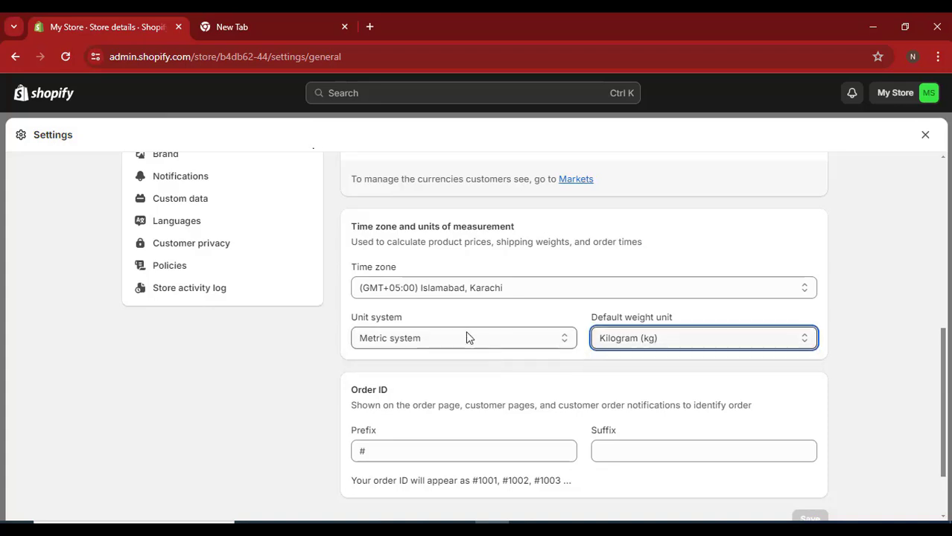
- Try the Imperial system, check its default weight unit options, and return the unit system to Metric system
click(466, 337)
click(442, 368)
click(612, 342)
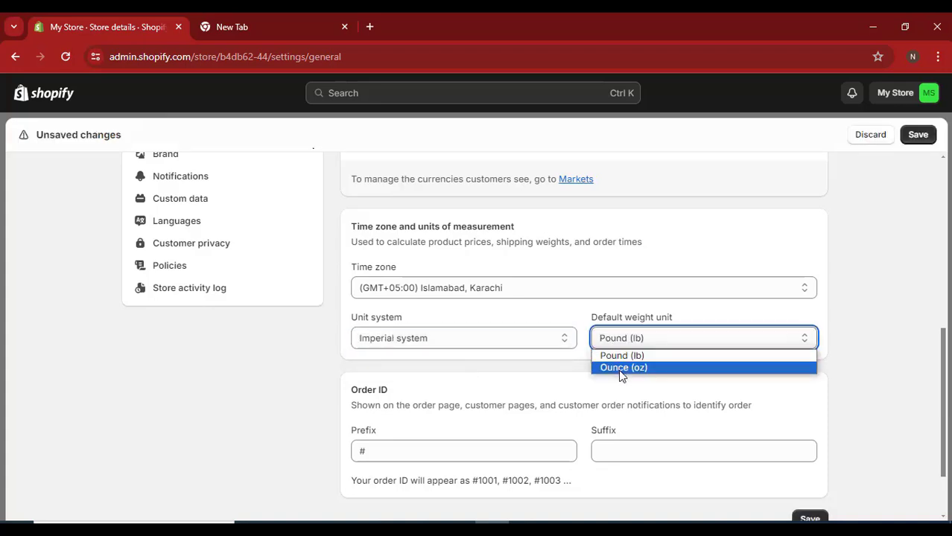
click(468, 341)
click(457, 356)
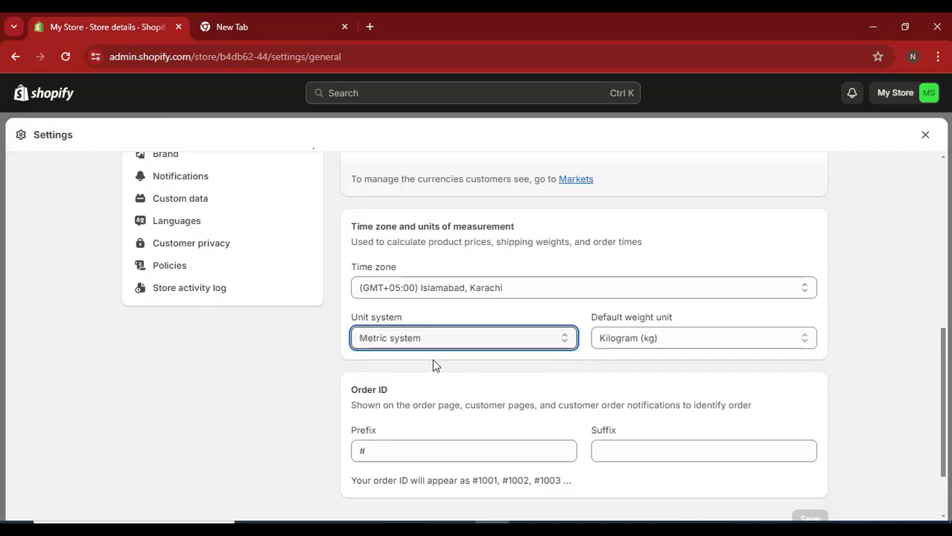
- Read the Order ID section's description and the example of how order IDs will appear
scroll(478, 350, down, 1)
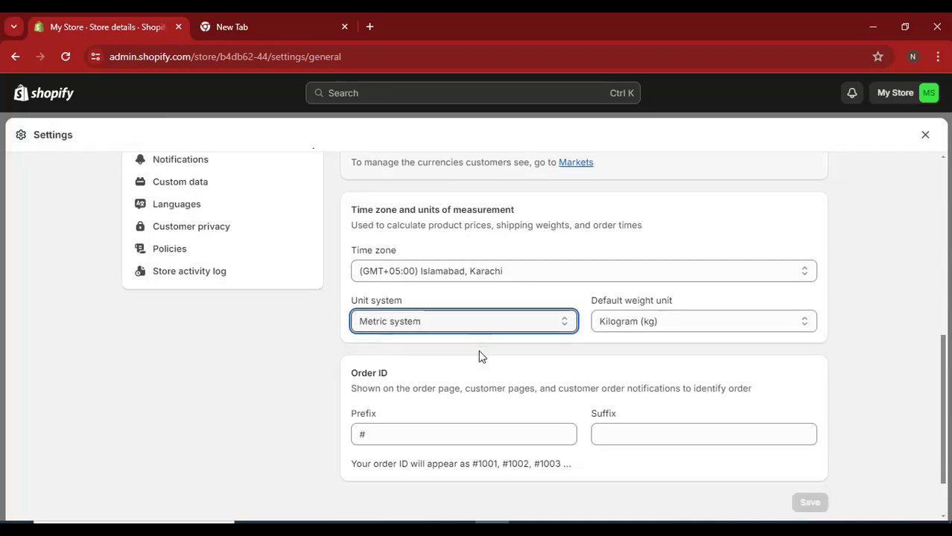
scroll(478, 356, down, 1)
drag(350, 301, 427, 303)
click(413, 327)
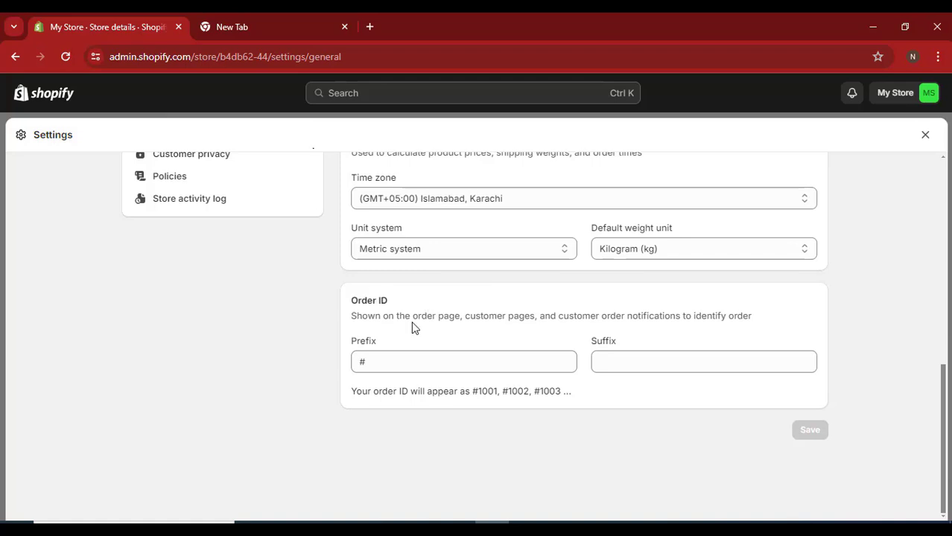
drag(353, 314, 526, 317)
drag(600, 316, 692, 316)
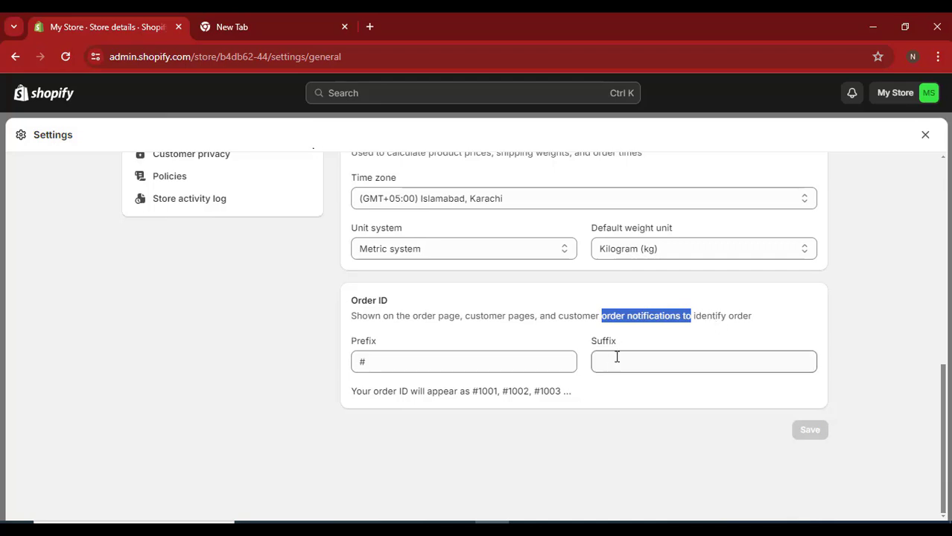
drag(374, 393, 432, 393)
click(481, 402)
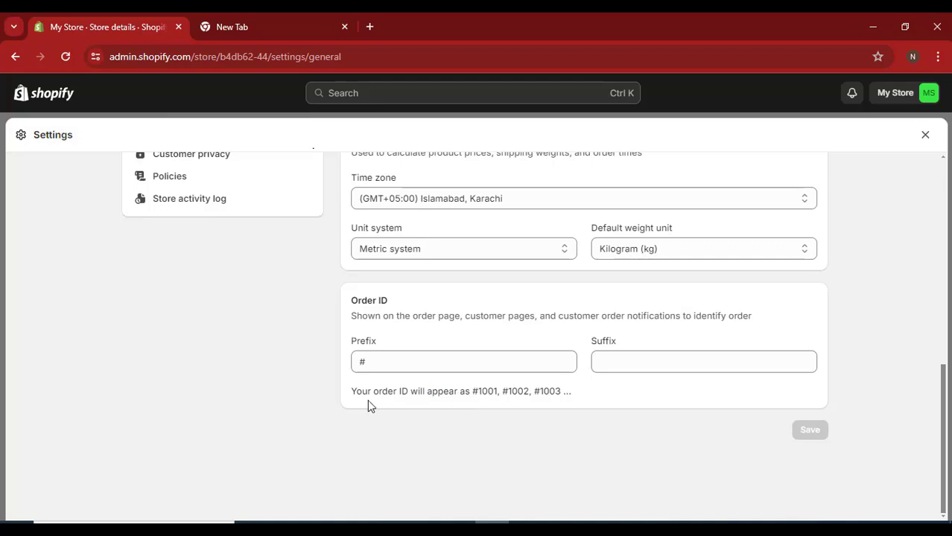
drag(351, 392, 456, 391)
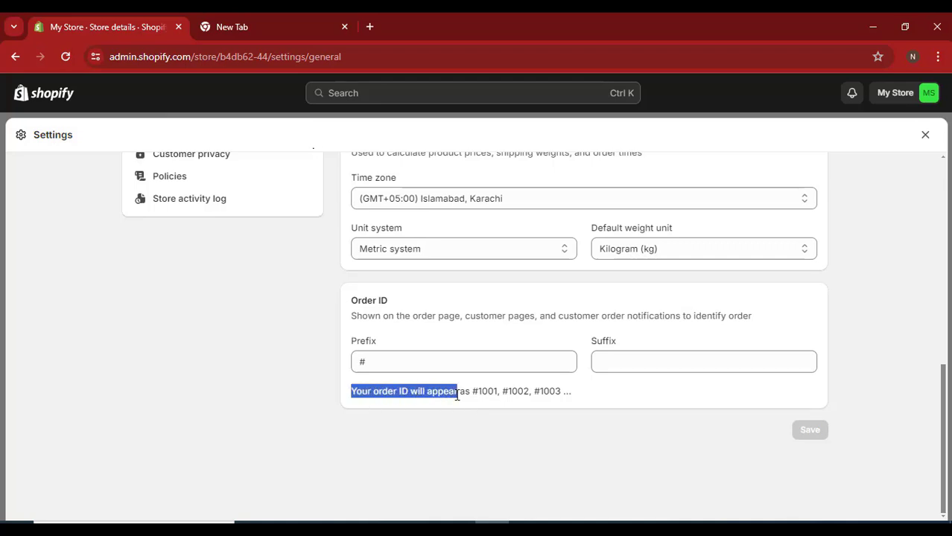
double_click(477, 393)
click(486, 394)
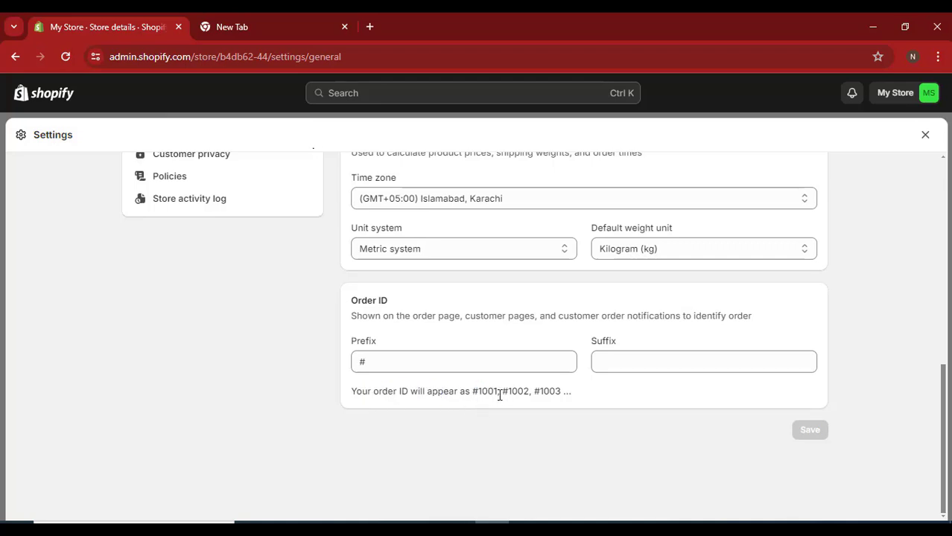
- Set the order ID prefix to "#Trendystore-" and check the sample order IDs below it
click(406, 358)
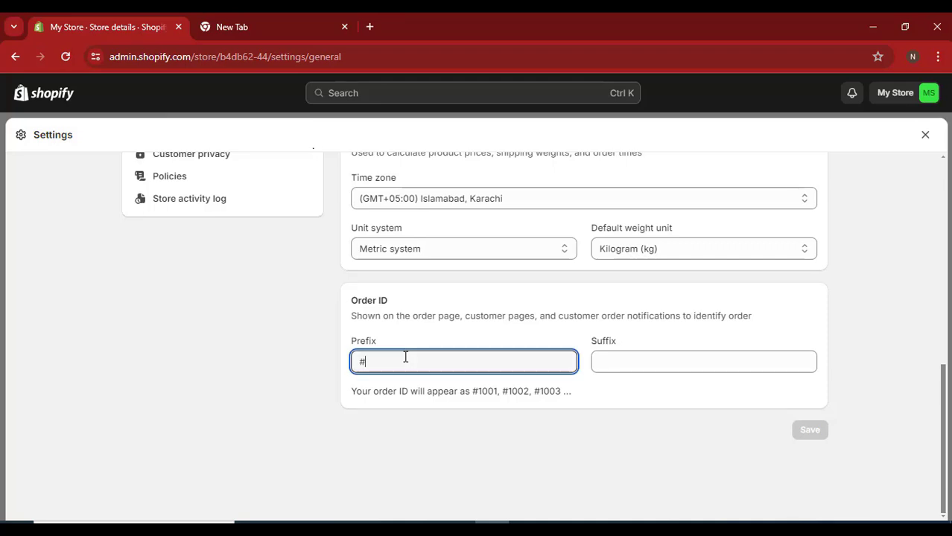
text(Ter)
key(BackSpace)
key(BackSpace)
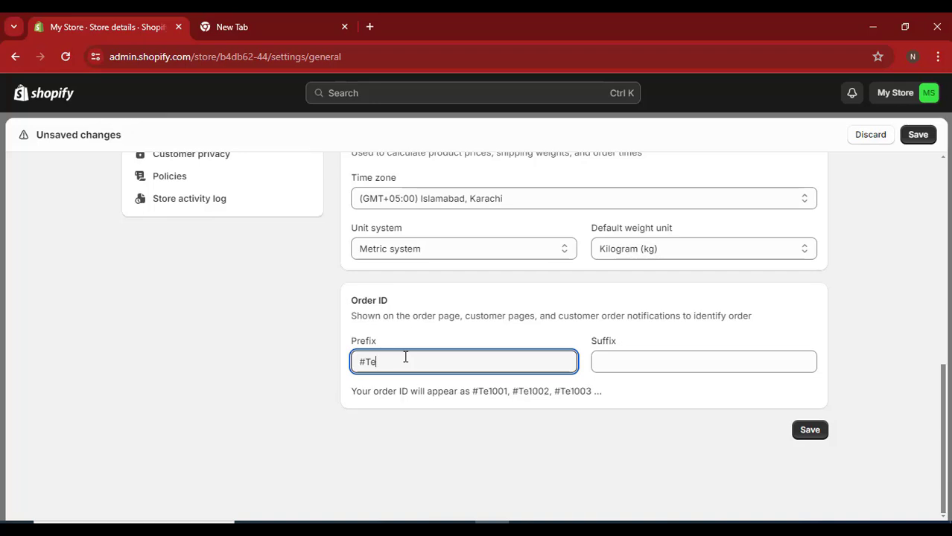
text(rendy)
key(BackSpace)
text(st)
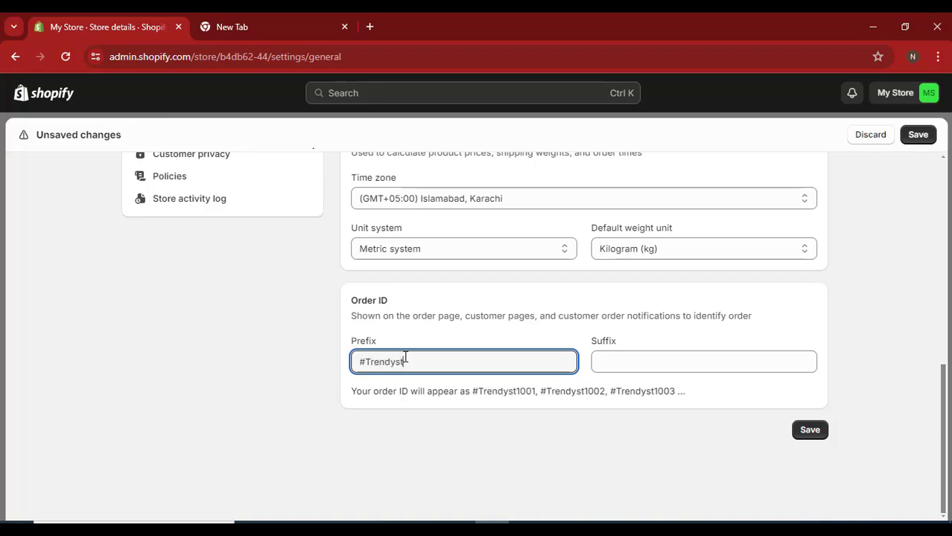
text(ore-)
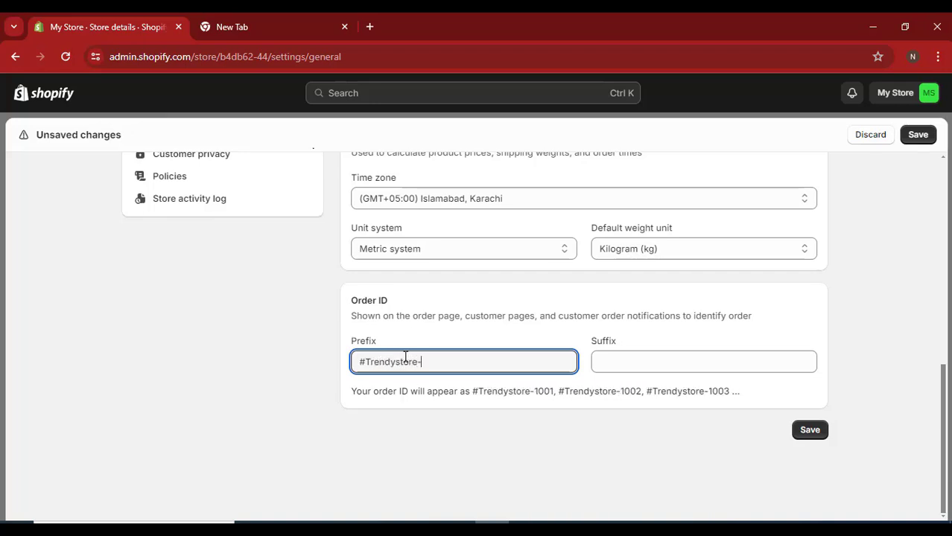
click(438, 438)
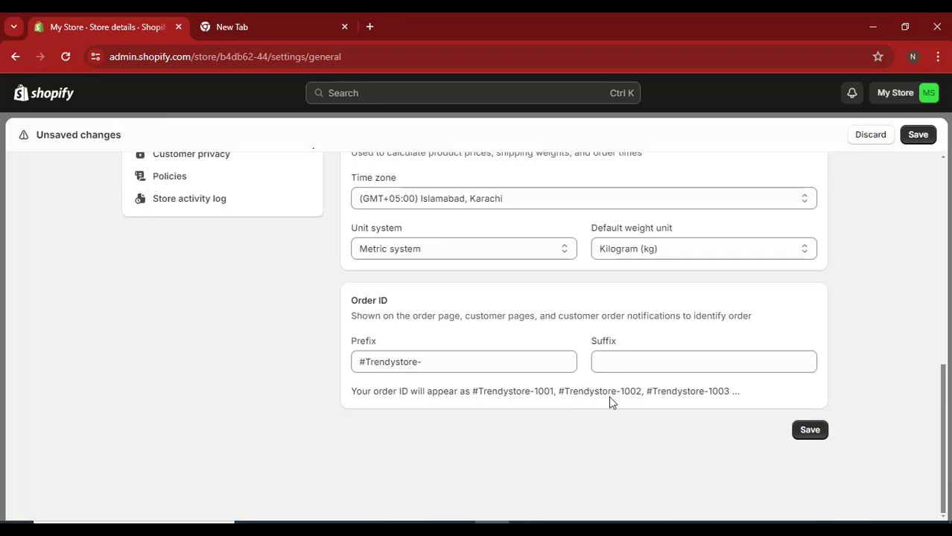
drag(620, 393, 631, 393)
click(530, 393)
click(481, 362)
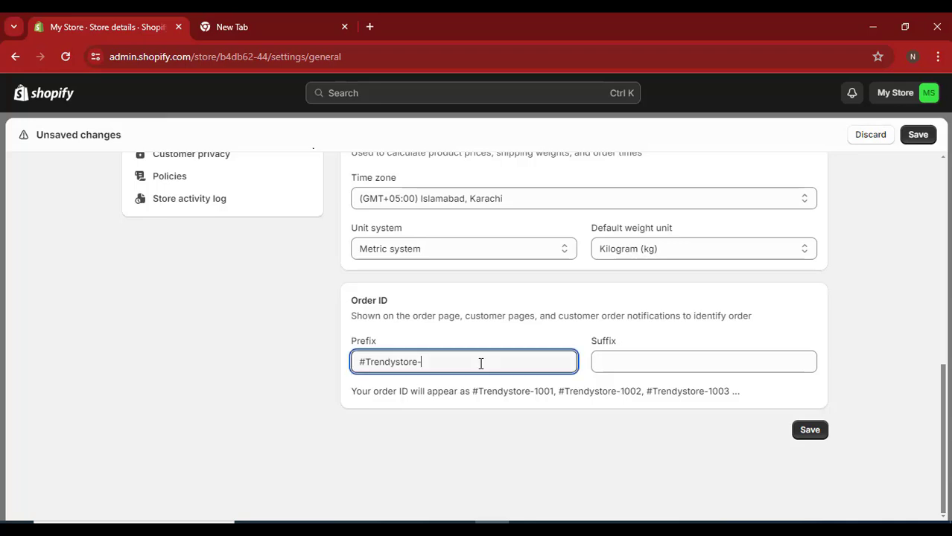
- Copy "Trendystore" from the order ID prefix and set it as the order ID suffix, without the trailing hyphen
key(shift+Left)
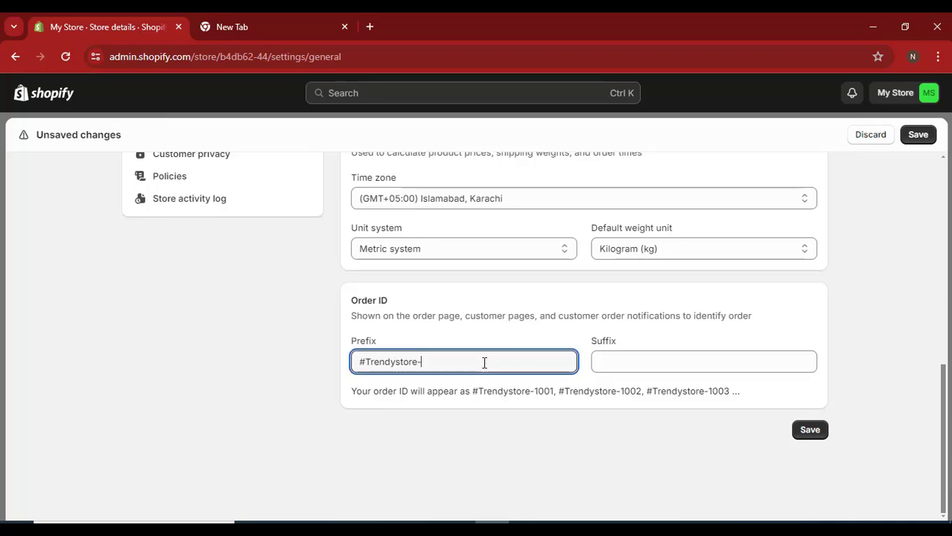
key(ctrl+shift+Left)
key(ctrl+c)
click(650, 357)
key(ctrl+v)
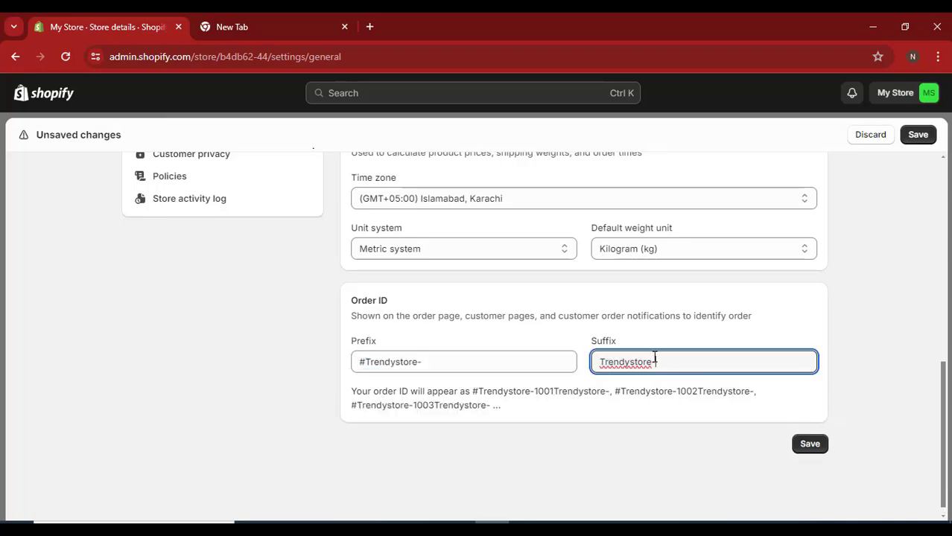
key(BackSpace)
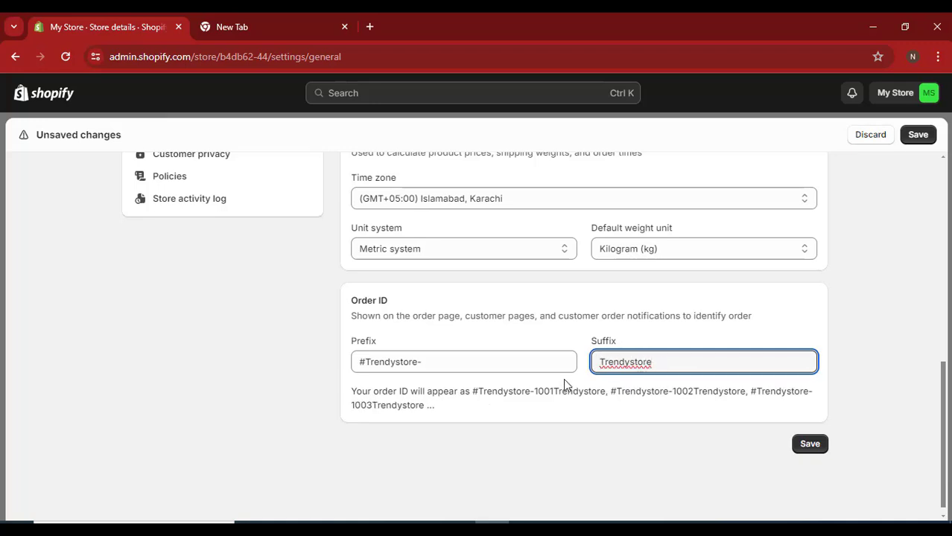
- Clear the order ID prefix and change the suffix to "-Trendystore"
triple_click(525, 363)
key(BackSpace)
click(596, 363)
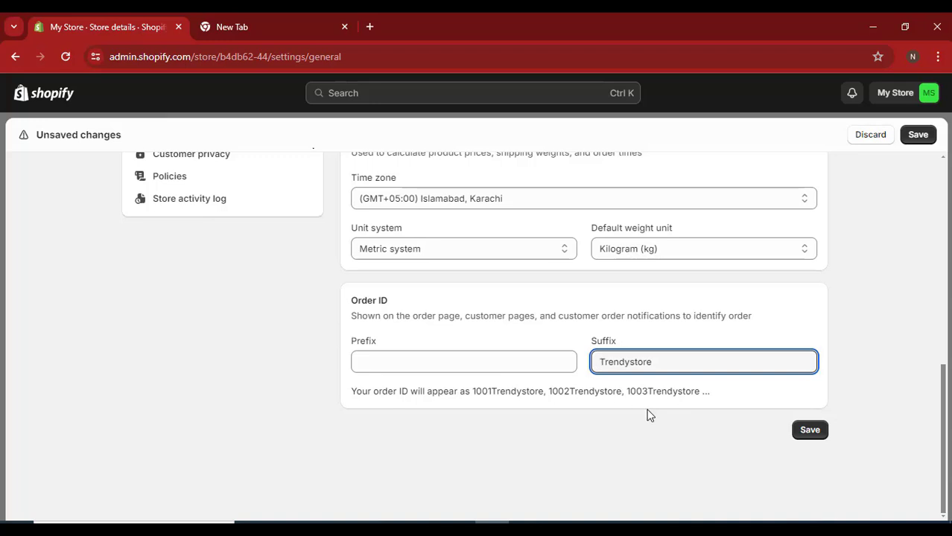
text(-)
click(642, 413)
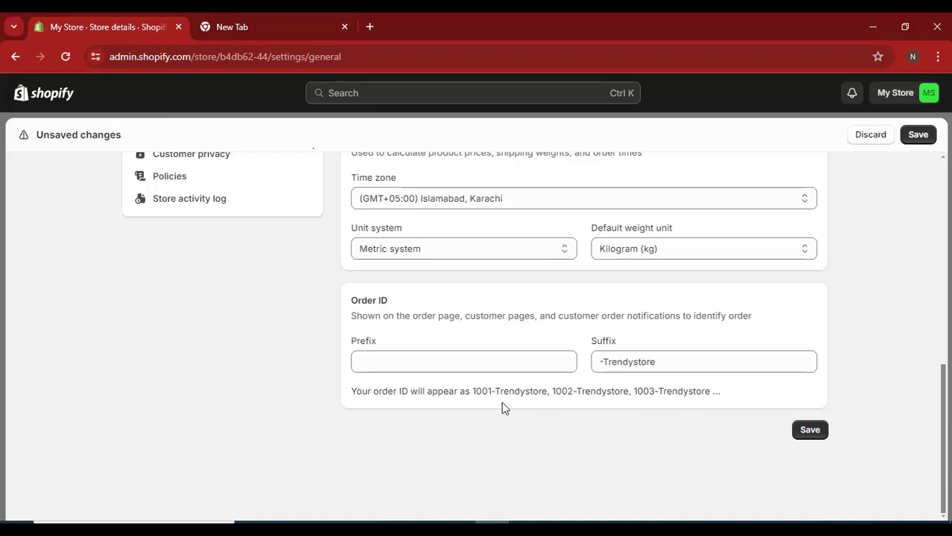
- Clear the order ID suffix and save the store details
triple_click(672, 356)
key(BackSpace)
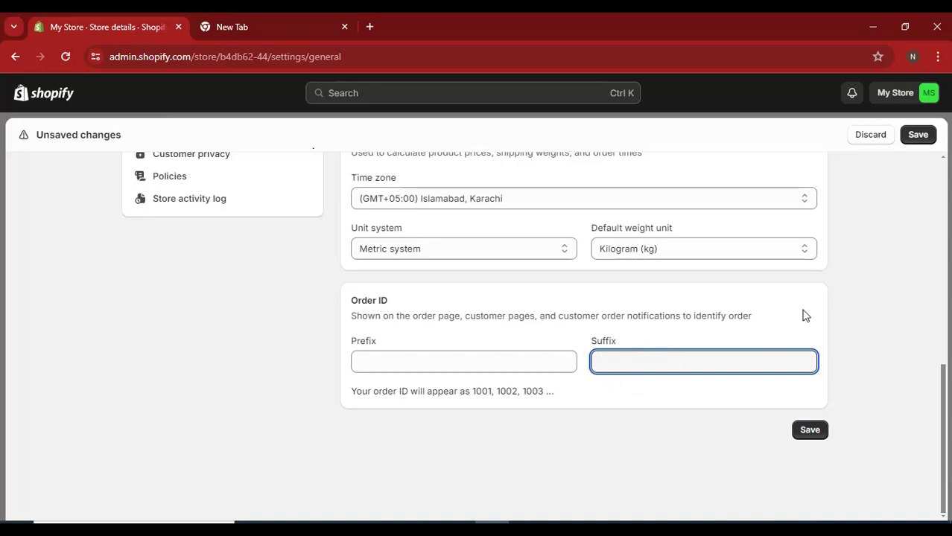
click(920, 138)
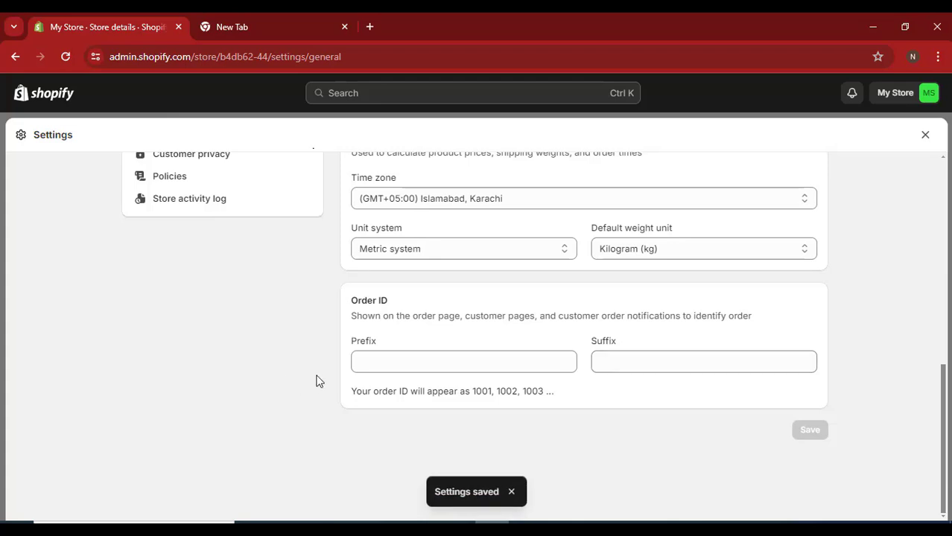
- Open the Plan settings and review the trial's plan details and billing cycle
scroll(353, 376, up, 10)
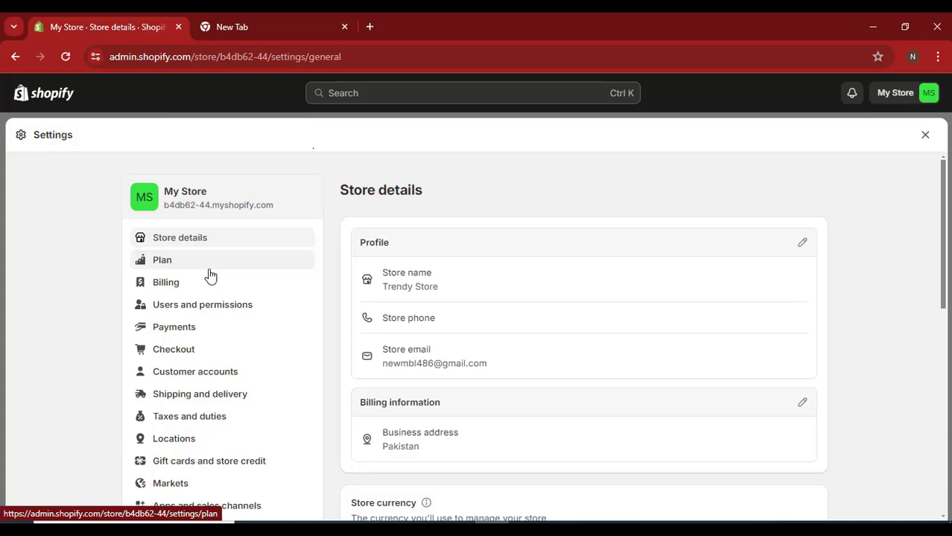
click(169, 261)
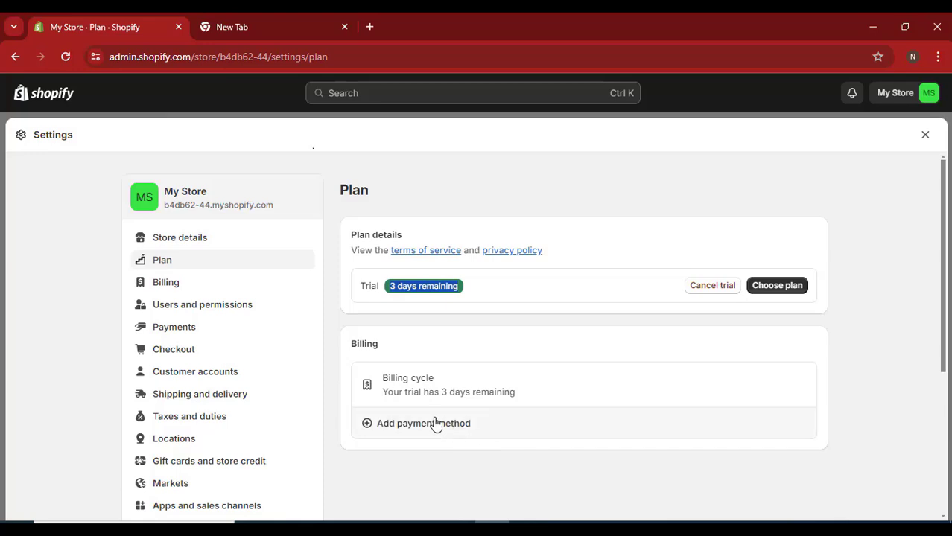
scroll(398, 433, down, 1)
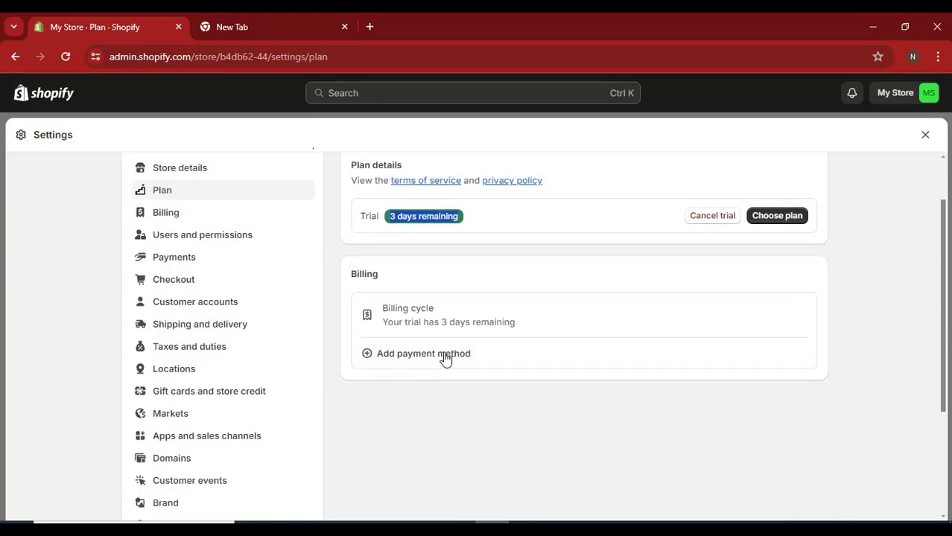
scroll(439, 365, up, 1)
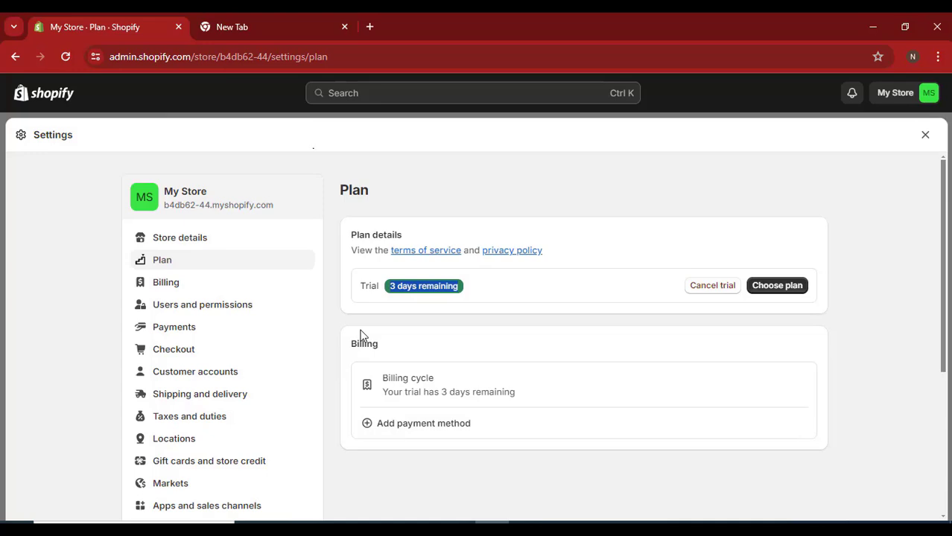
- Open the Billing settings and review the current billing cycle, past bills, subscriptions and statement of charges
click(179, 287)
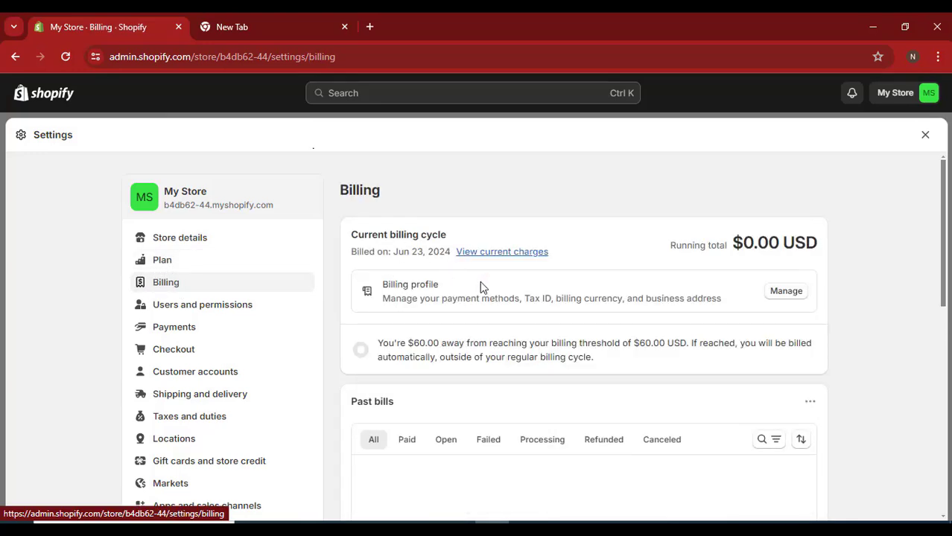
scroll(565, 315, down, 2)
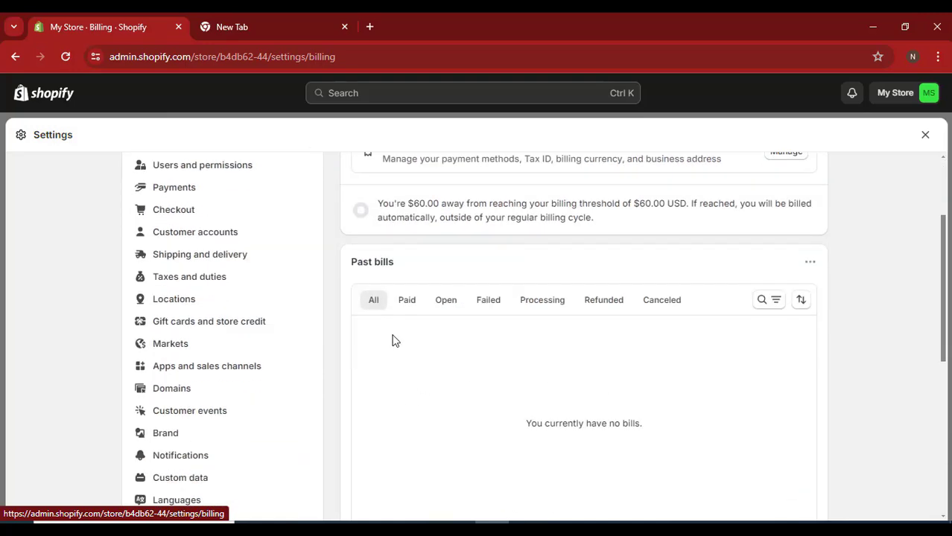
scroll(395, 341, down, 3)
scroll(412, 376, up, 4)
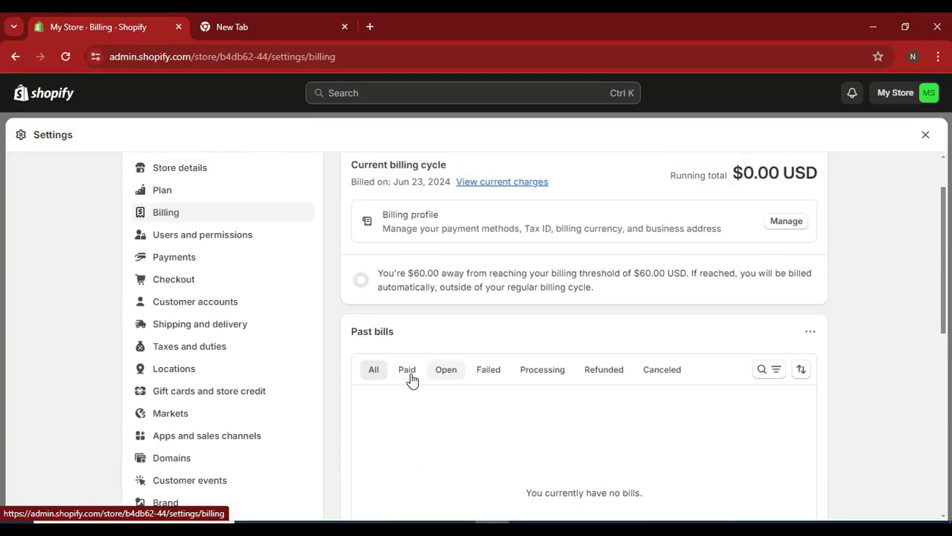
scroll(437, 383, down, 5)
scroll(437, 383, down, 1)
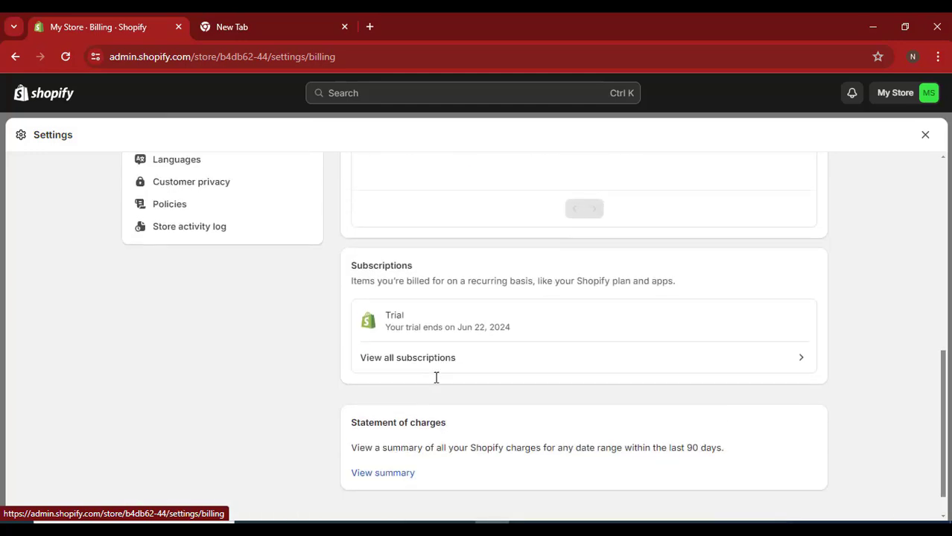
scroll(436, 380, up, 6)
- Open the Users and permissions settings and review the store owner, staff accounts, collaborators and login services sections
click(212, 316)
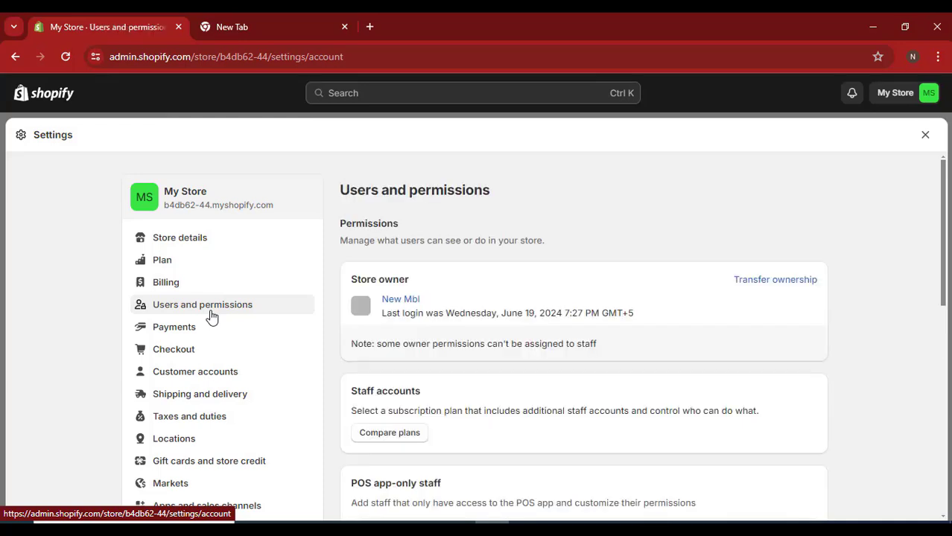
scroll(454, 395, down, 3)
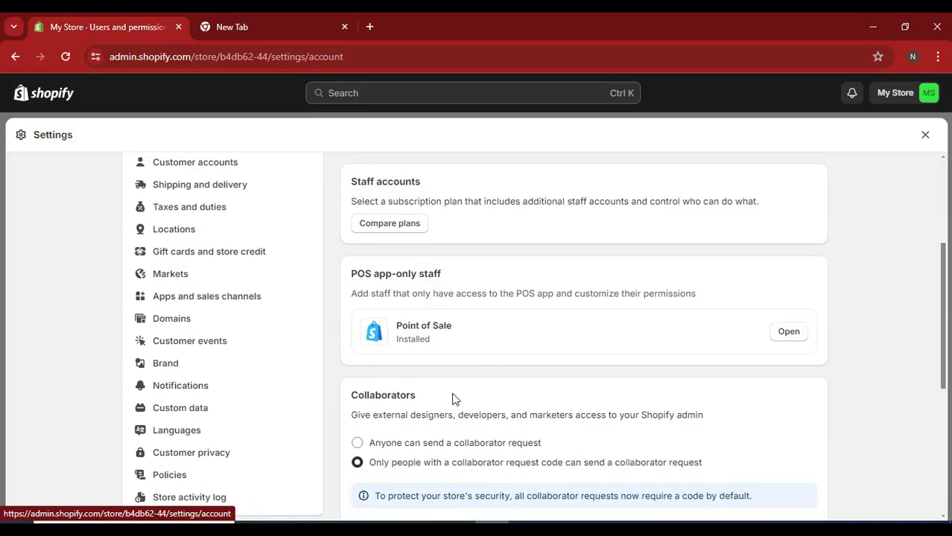
scroll(488, 382, up, 2)
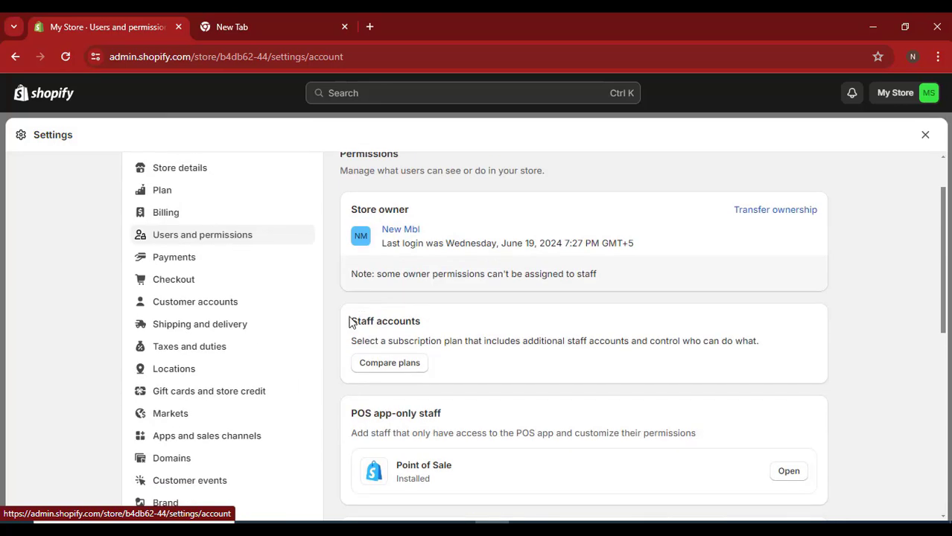
drag(350, 322, 433, 322)
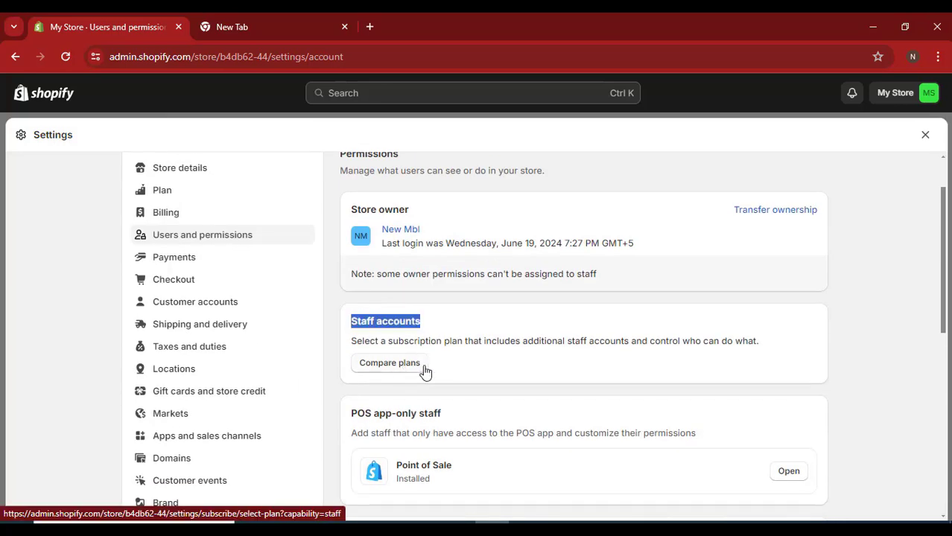
scroll(476, 362, down, 6)
scroll(473, 363, down, 1)
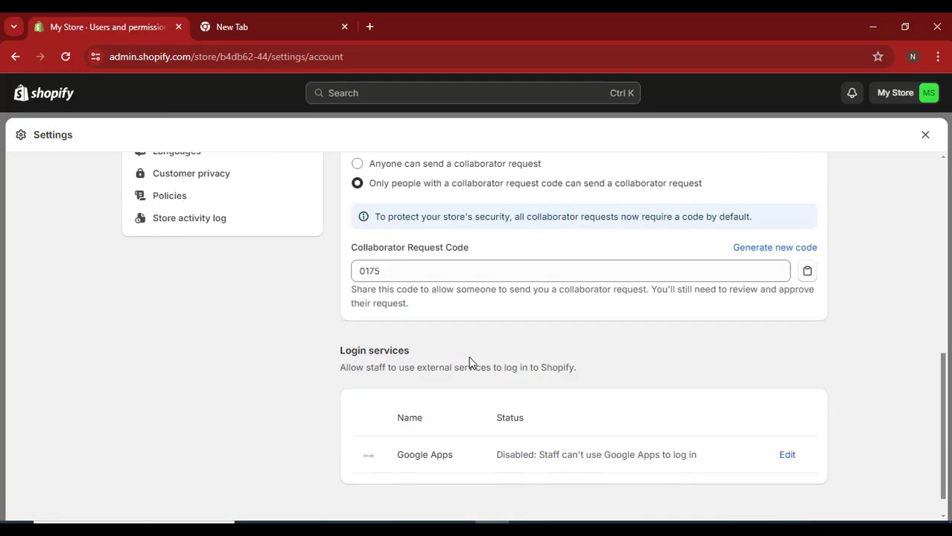
scroll(469, 363, up, 6)
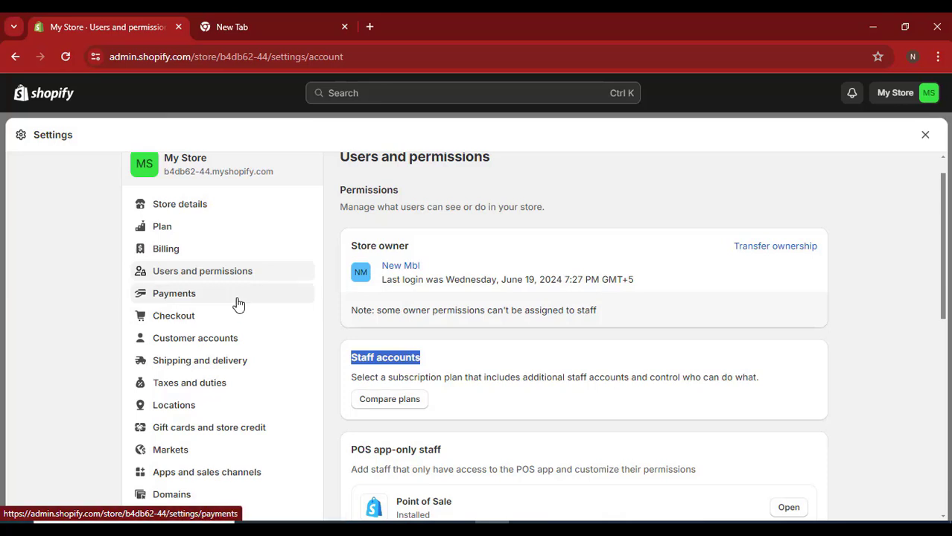
- Open the Payments settings and review the payment providers, supported payment methods and payment capture options
click(162, 299)
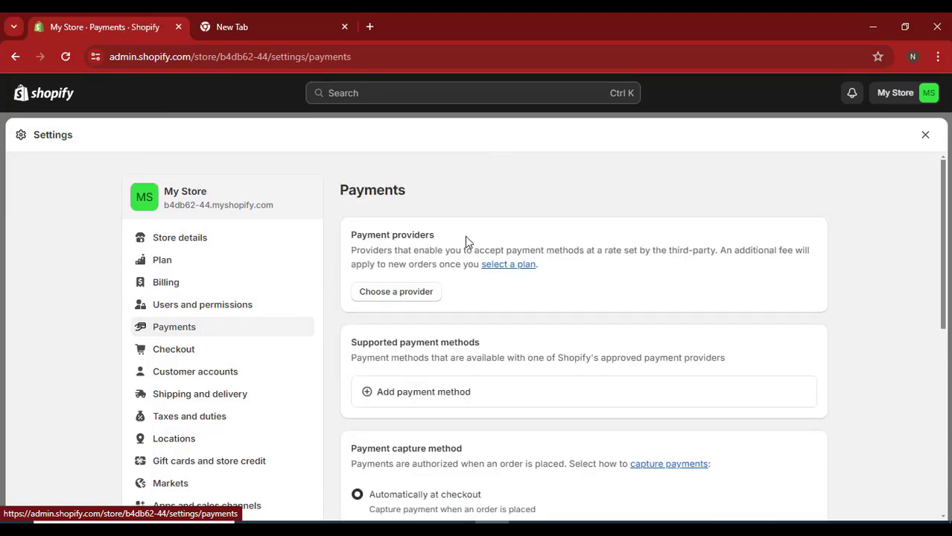
scroll(375, 314, down, 2)
scroll(357, 309, up, 2)
- Open the Checkout settings and review them from customer contact method and customer information down to checkout language and rules
click(179, 356)
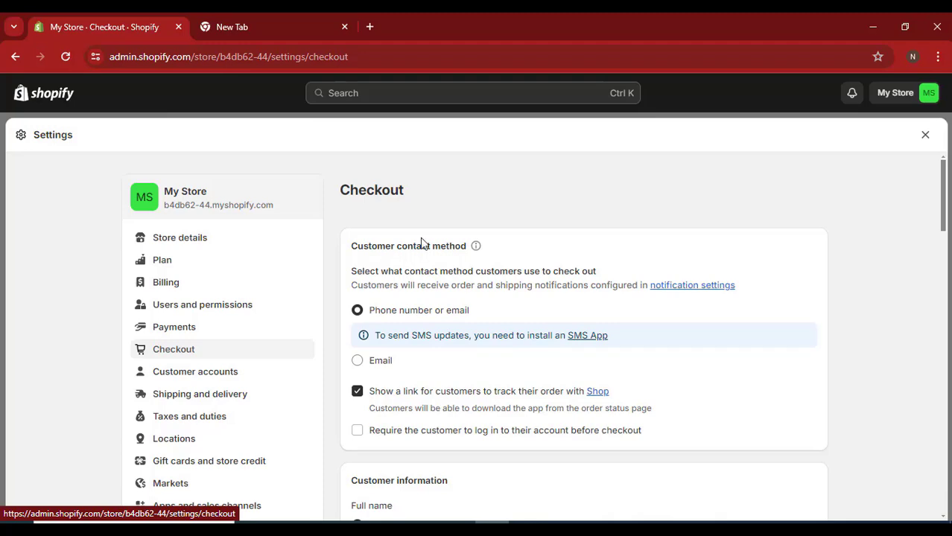
scroll(410, 310, down, 3)
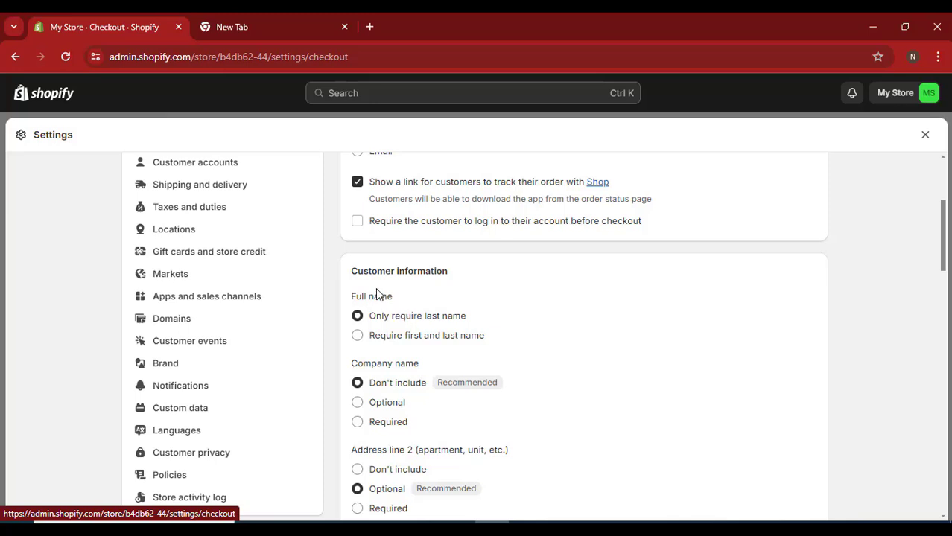
drag(377, 280, 389, 322)
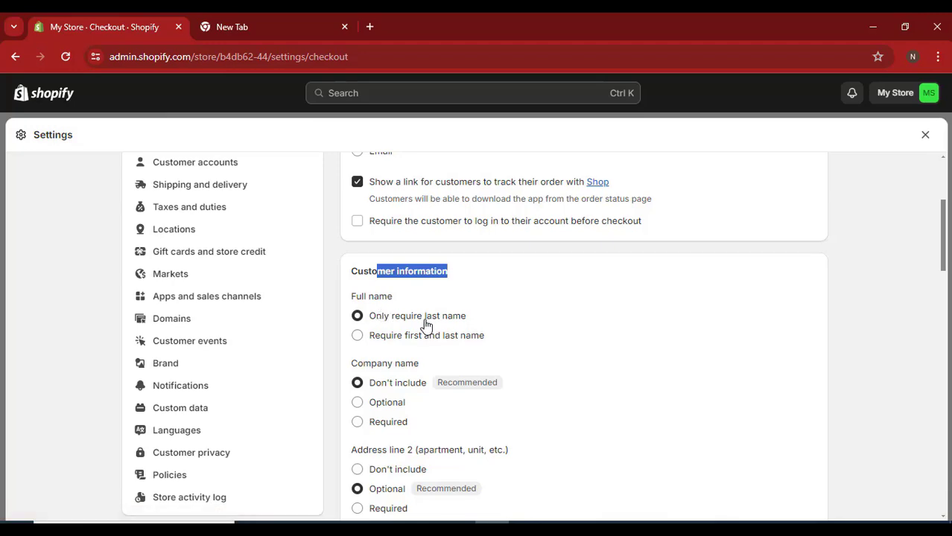
scroll(421, 306, down, 3)
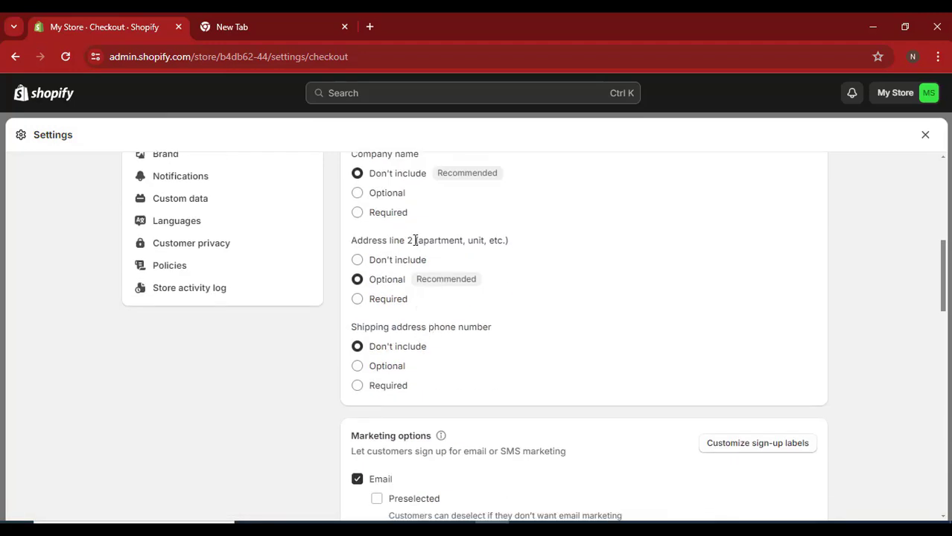
scroll(419, 240, down, 10)
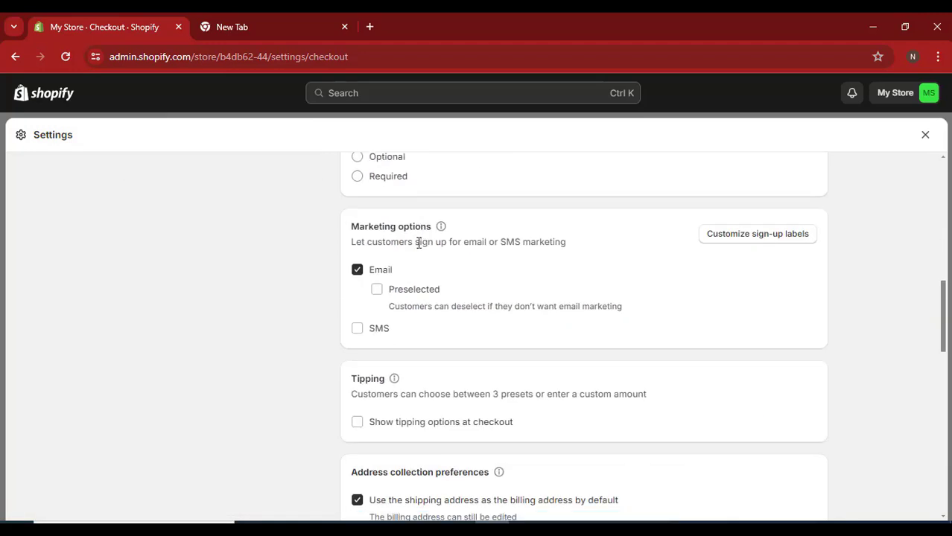
scroll(411, 257, down, 5)
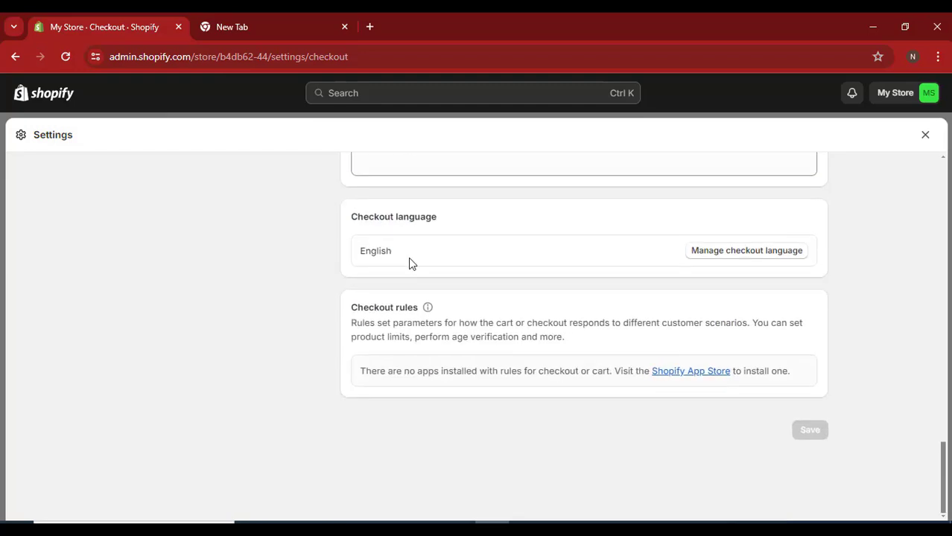
scroll(318, 272, up, 7)
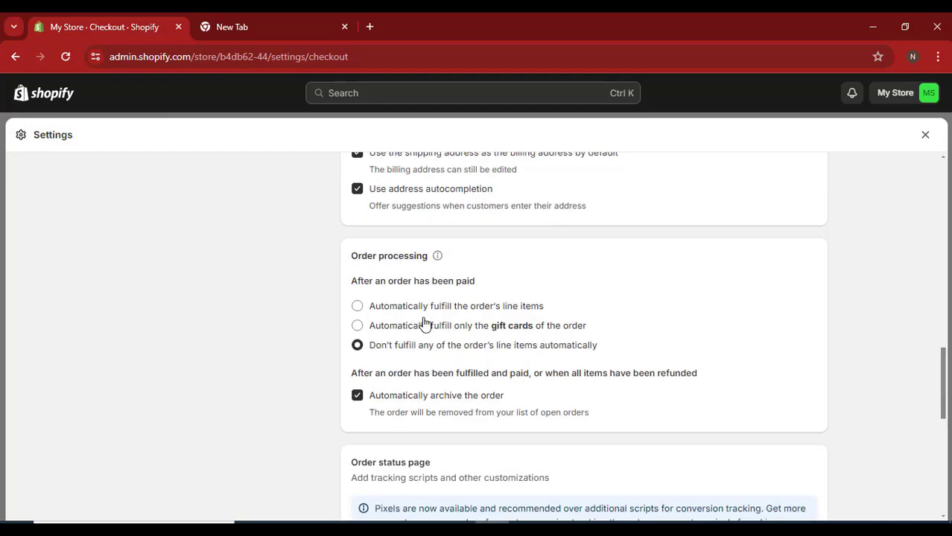
scroll(343, 343, up, 8)
scroll(334, 344, up, 5)
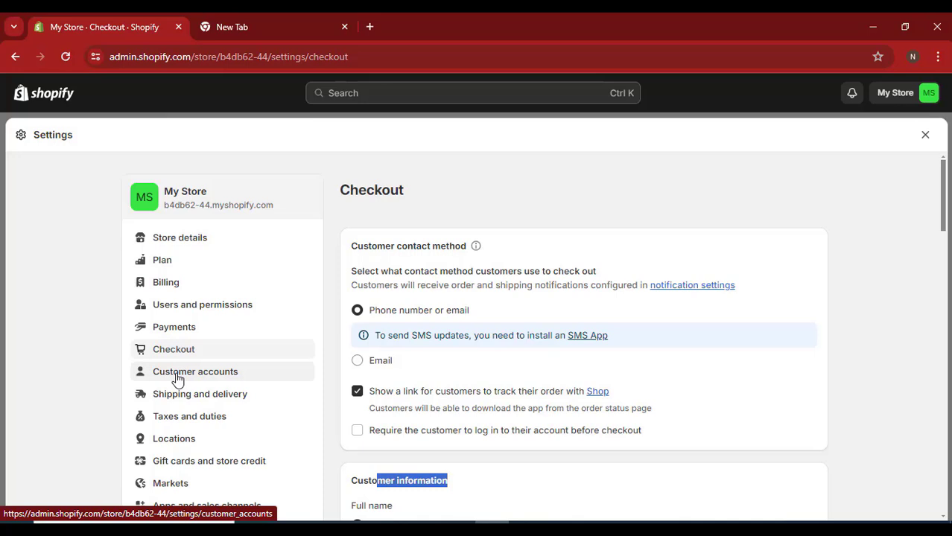
- View the Customer accounts settings, and examine the general shipping rates in the Shipping and delivery settings
click(177, 372)
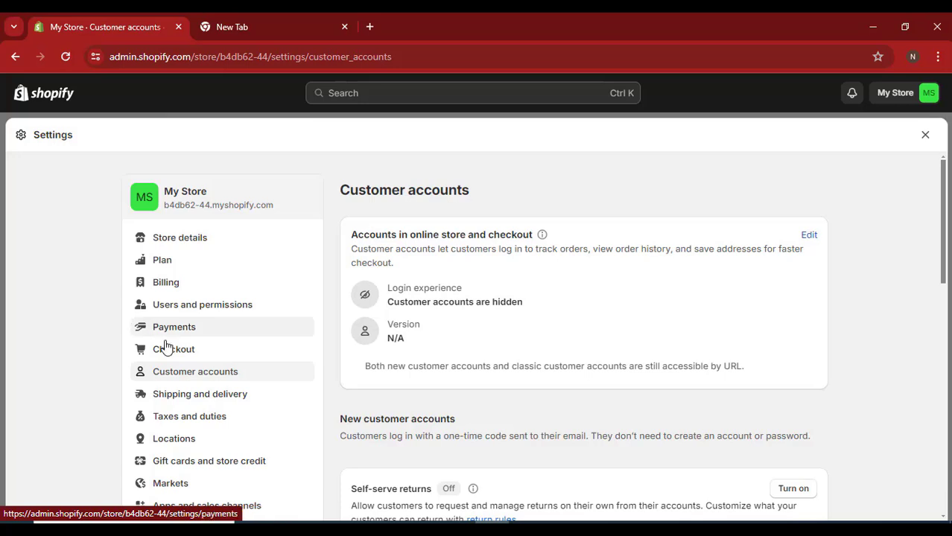
click(174, 400)
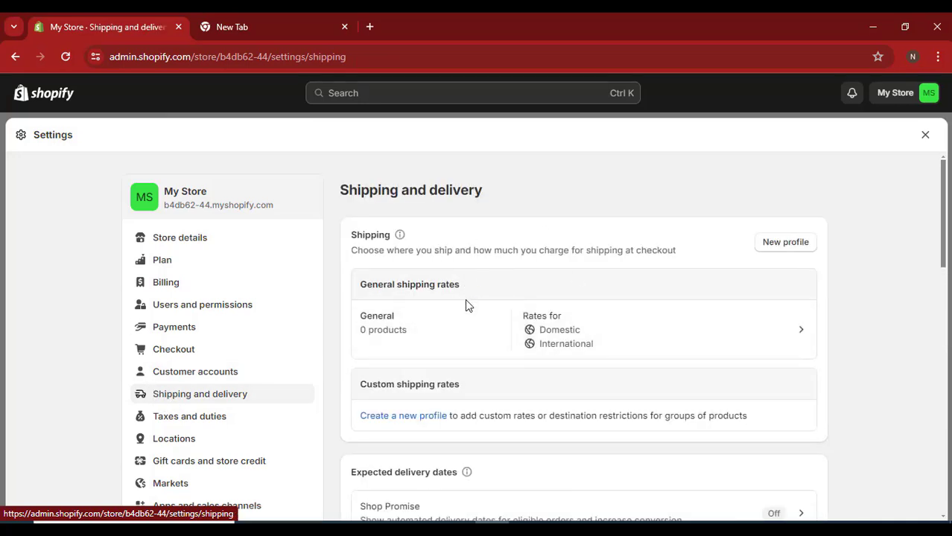
drag(345, 188, 499, 180)
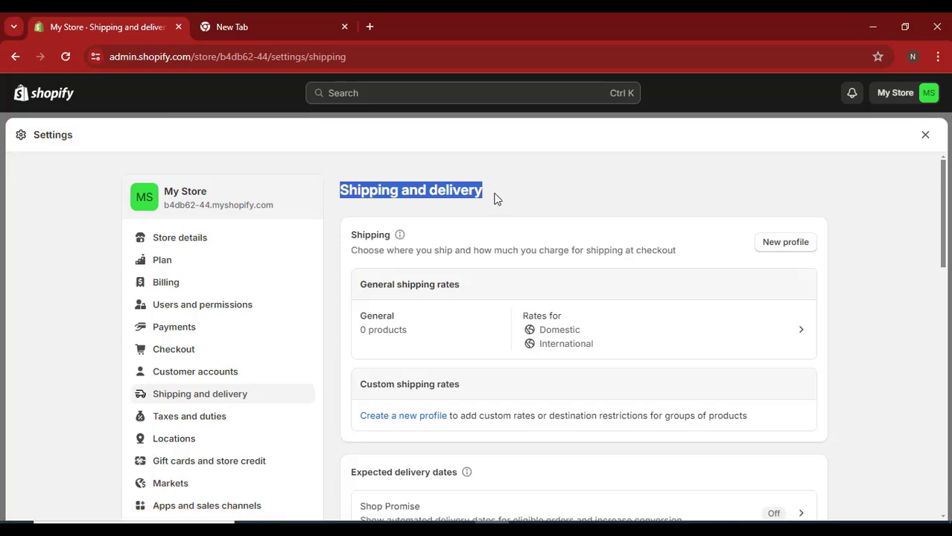
click(496, 197)
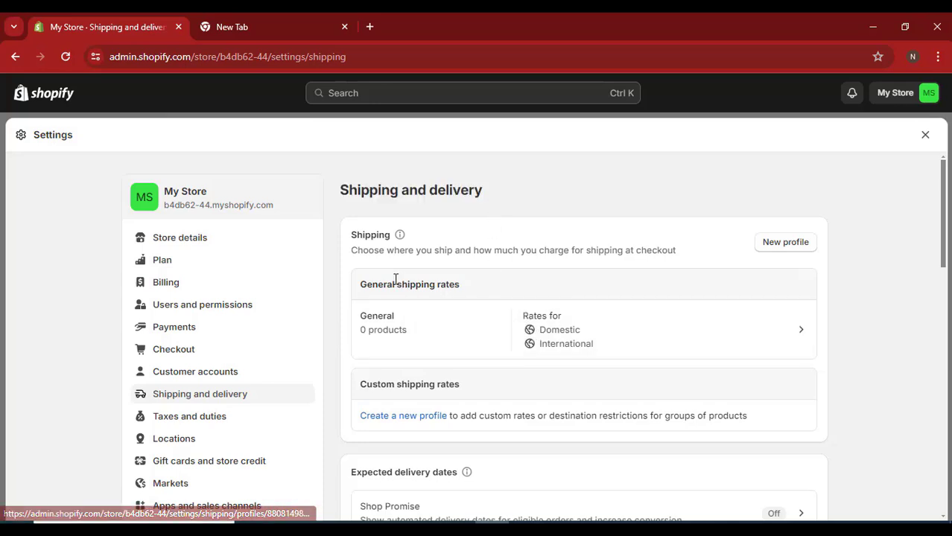
drag(402, 283, 554, 282)
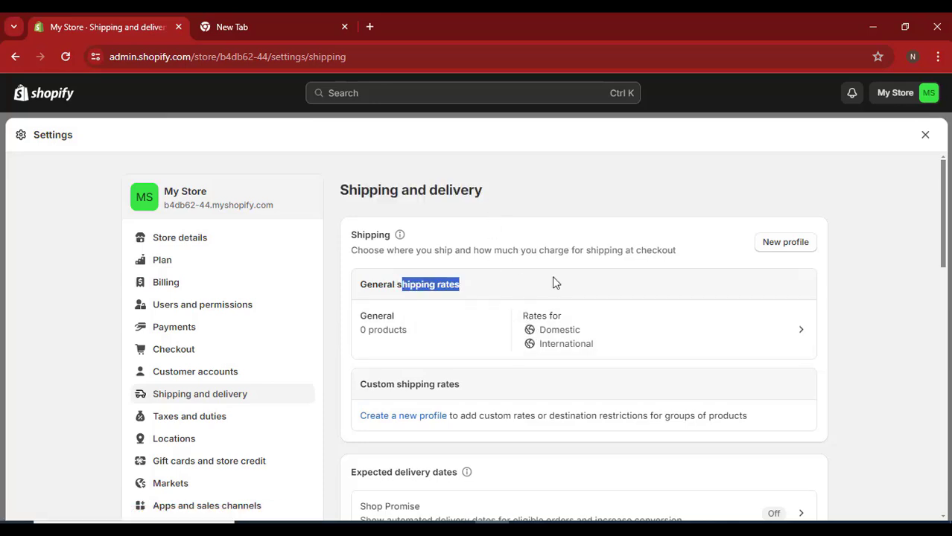
- Review the remaining Shipping and delivery settings, from custom shipping rates and expected delivery dates to local delivery, pickup and delivery customizations
scroll(552, 281, down, 2)
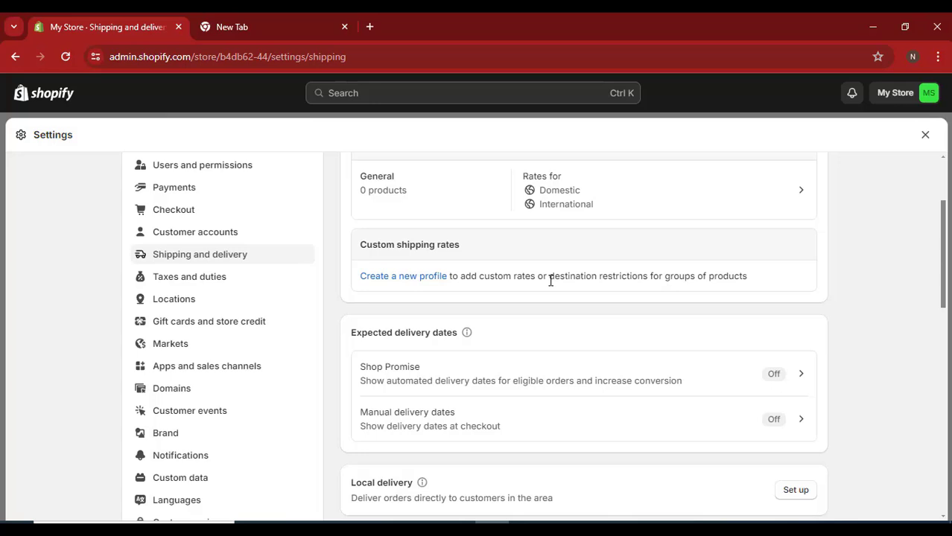
scroll(534, 280, down, 3)
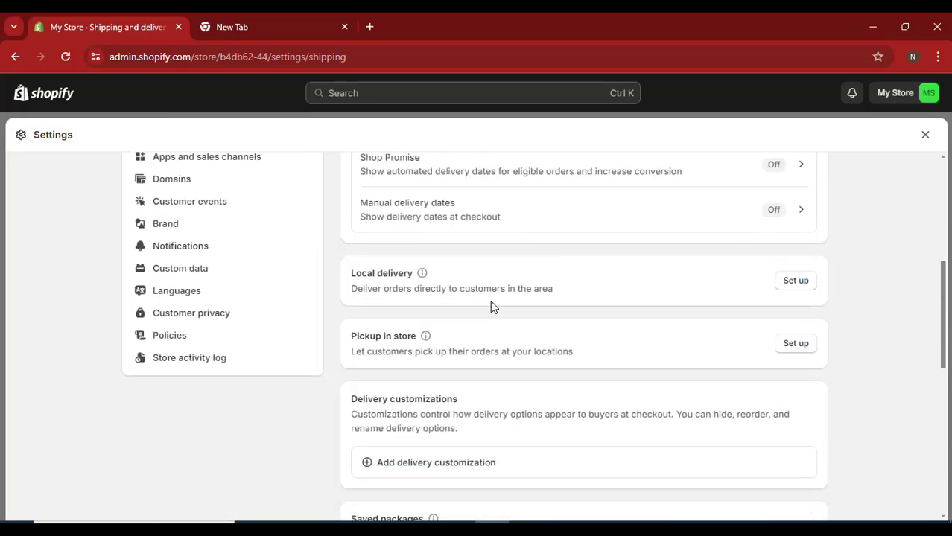
scroll(361, 322, up, 4)
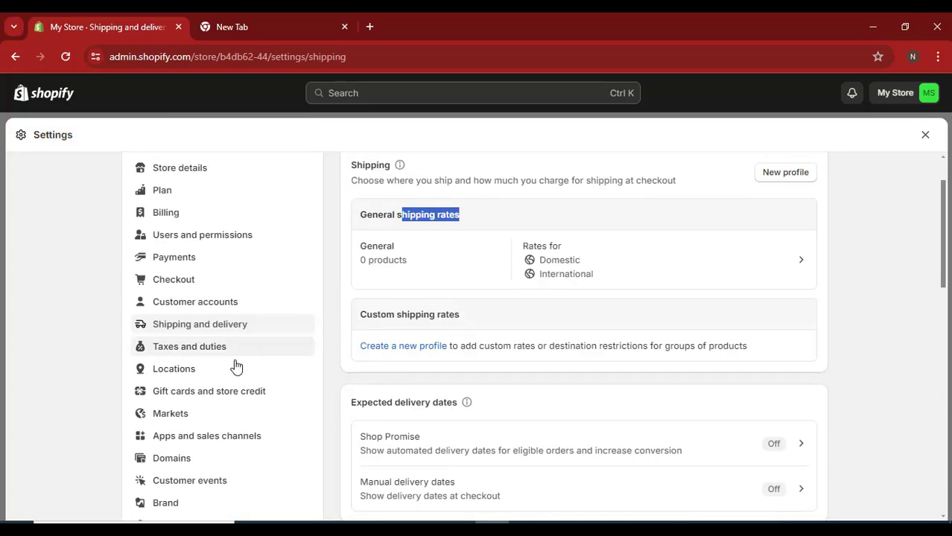
- Open the Taxes and duties settings and review the regional settings and tax apps
click(170, 347)
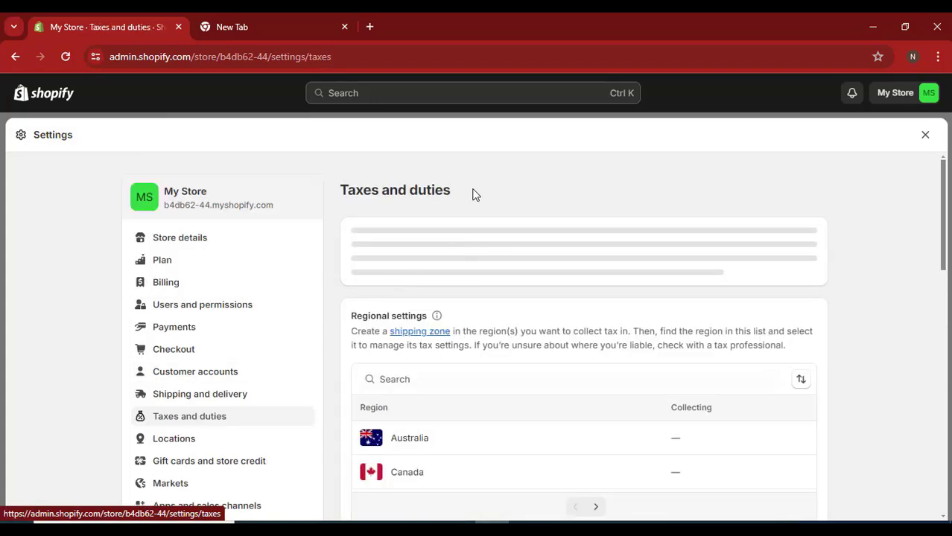
scroll(447, 376, down, 6)
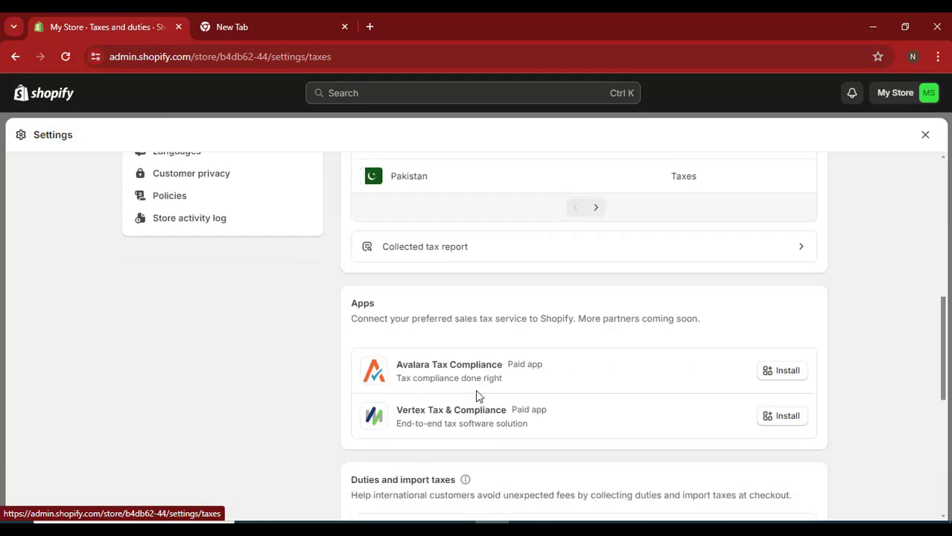
scroll(314, 365, up, 6)
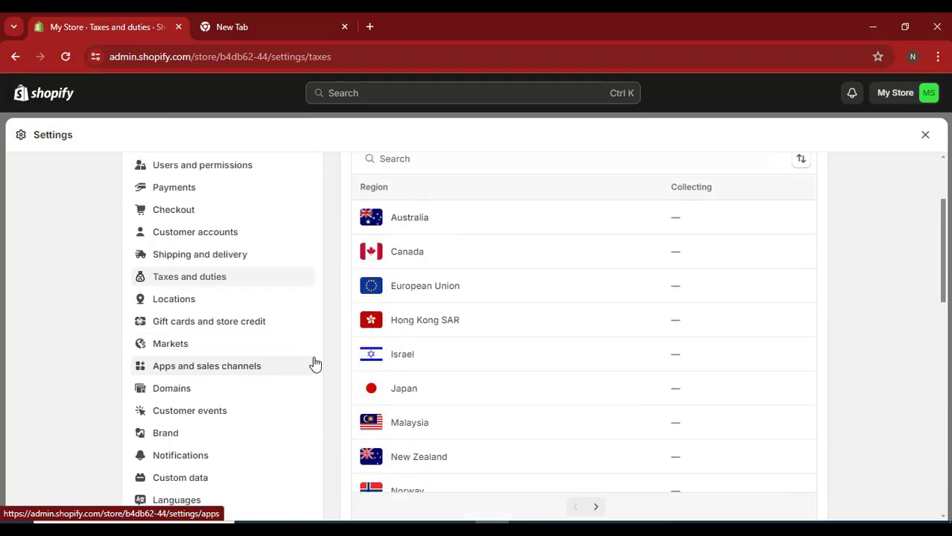
- Open the Locations settings and examine how many locations the plan allows
click(174, 301)
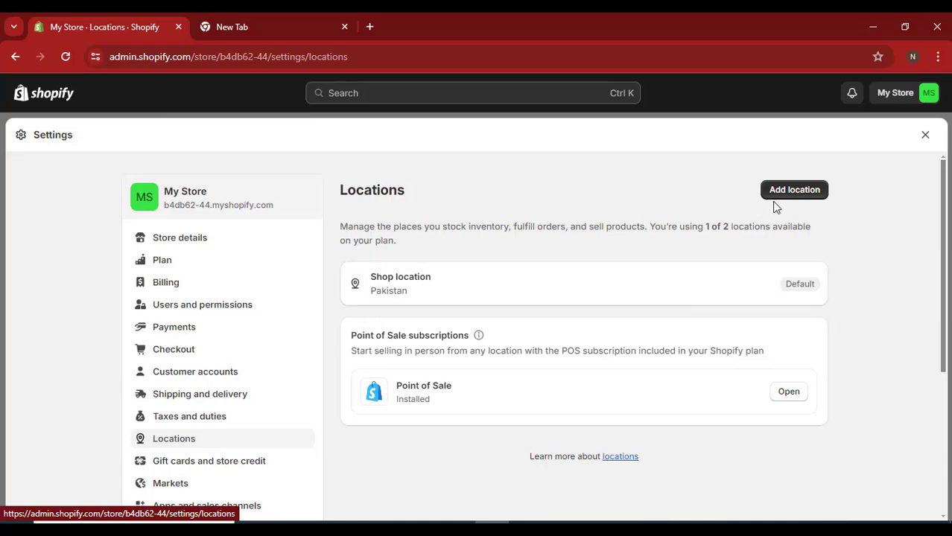
drag(705, 230, 731, 234)
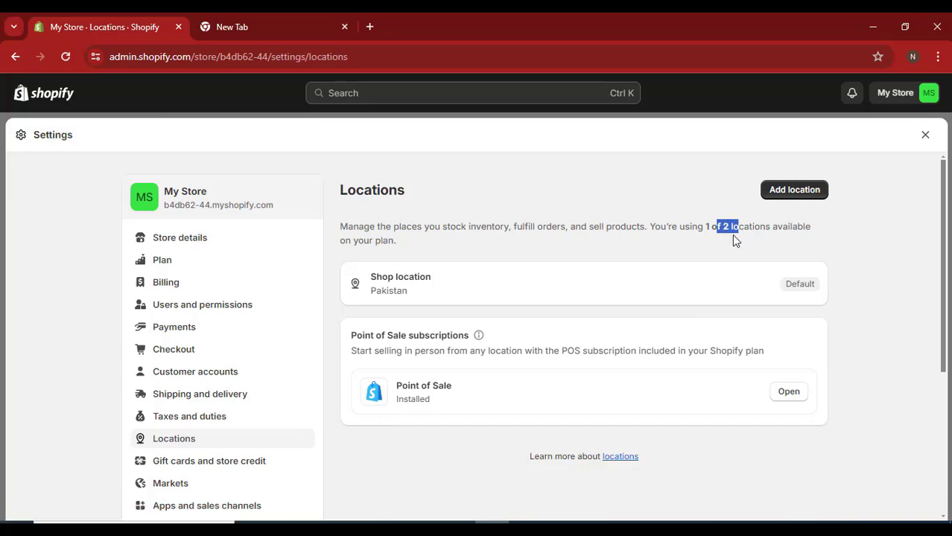
click(728, 237)
- Open the form for adding a location and review its name, address, phone and fulfillment fields
click(789, 192)
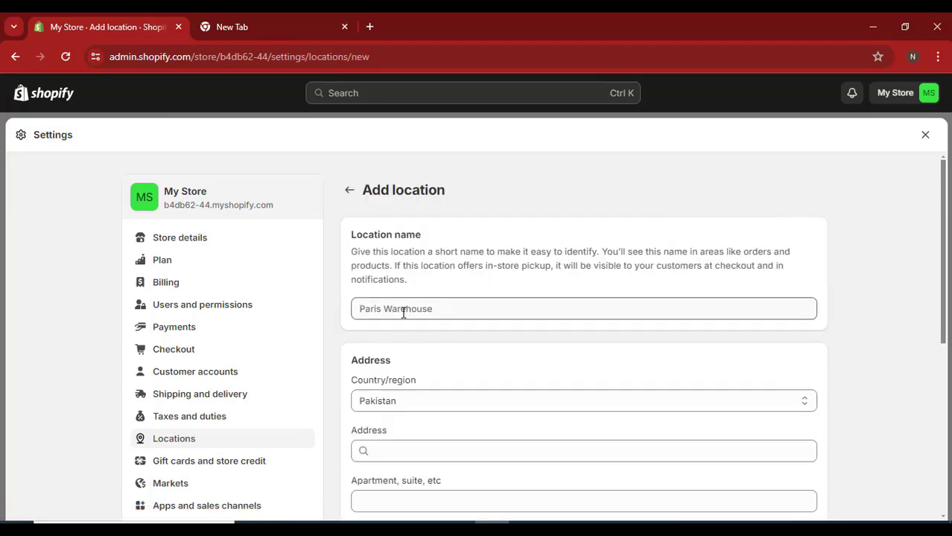
scroll(403, 311, down, 2)
scroll(403, 313, down, 3)
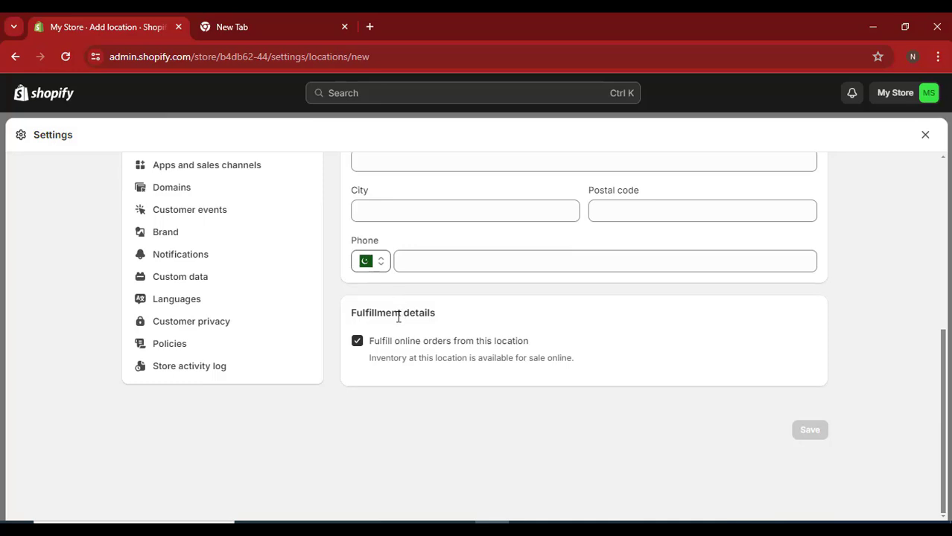
scroll(399, 315, up, 3)
scroll(395, 328, down, 2)
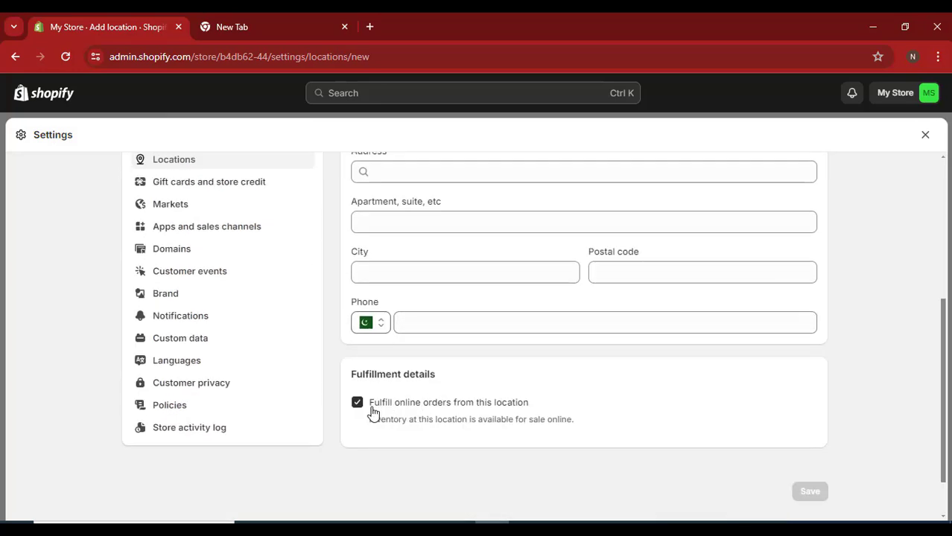
- Try to turn off online order fulfillment for the new location, cancel the change and return to the Locations overview
mouse_move(373, 414)
mouse_down()
mouse_move(419, 412)
mouse_move(386, 408)
mouse_up()
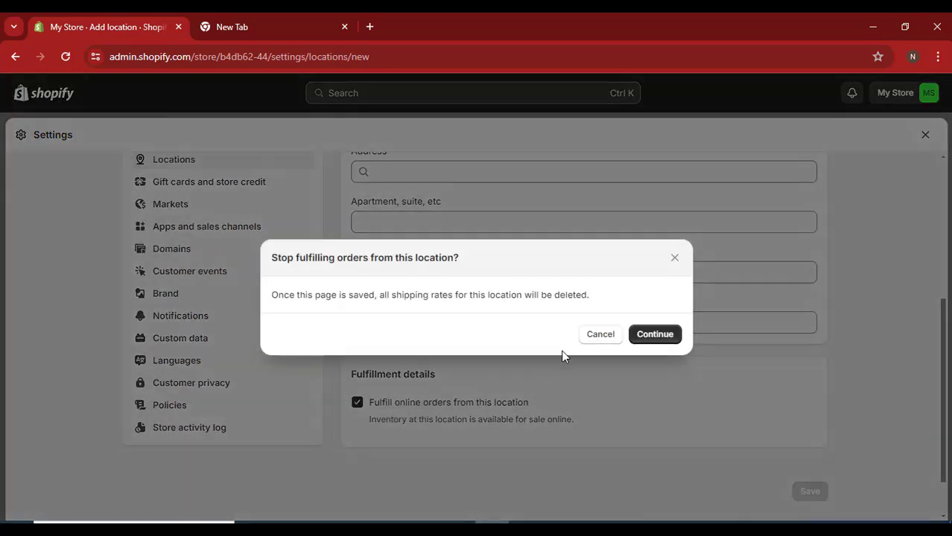
click(590, 337)
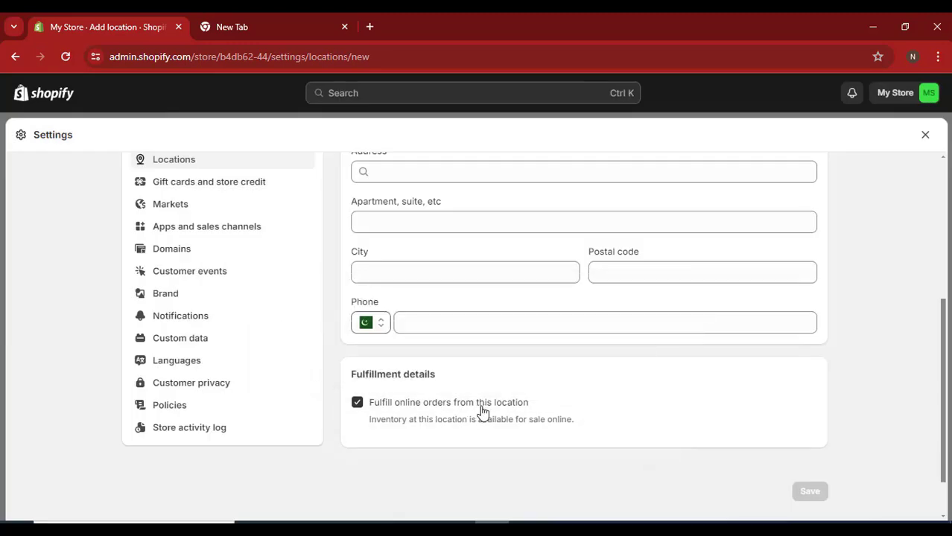
scroll(482, 412, up, 5)
click(349, 189)
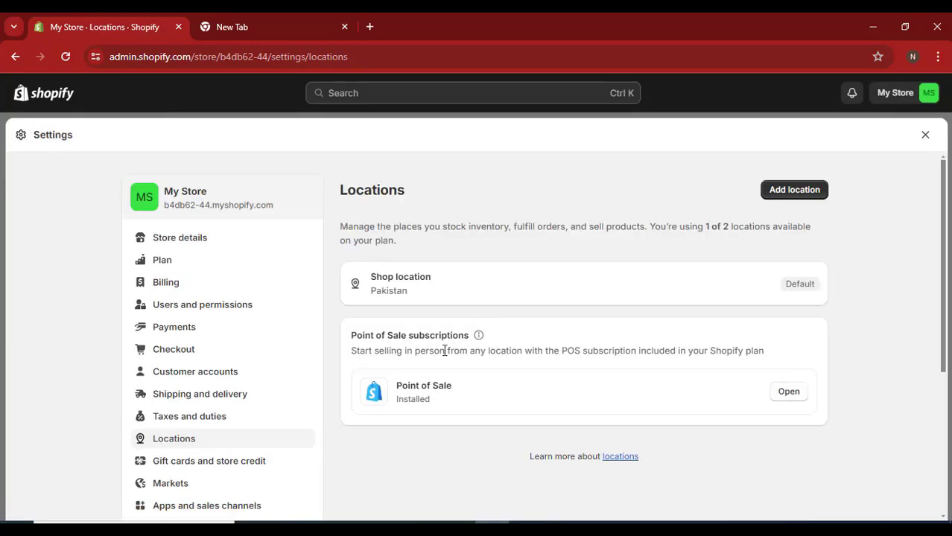
- Open the Gift cards and store credit settings and examine the gift cards section, particularly the default expiration
scroll(192, 330, down, 3)
click(192, 327)
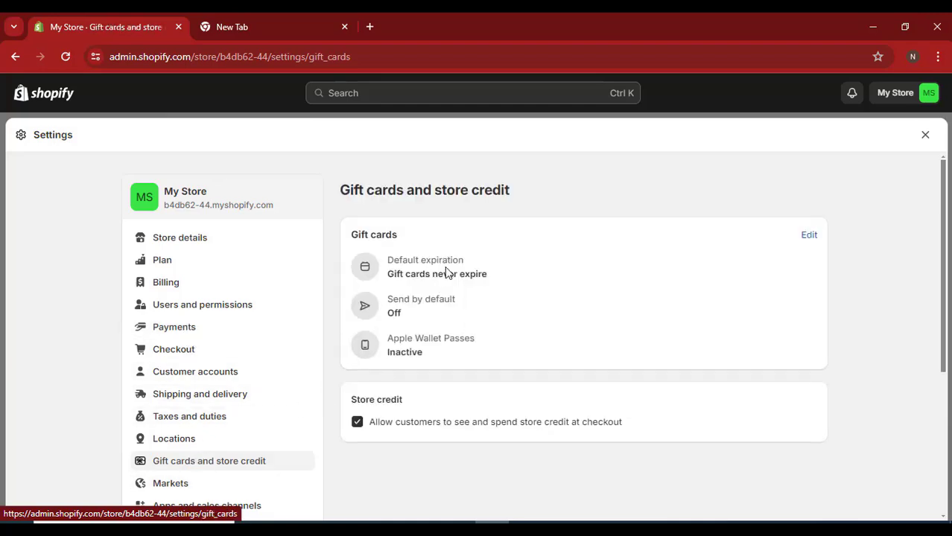
drag(385, 234, 305, 238)
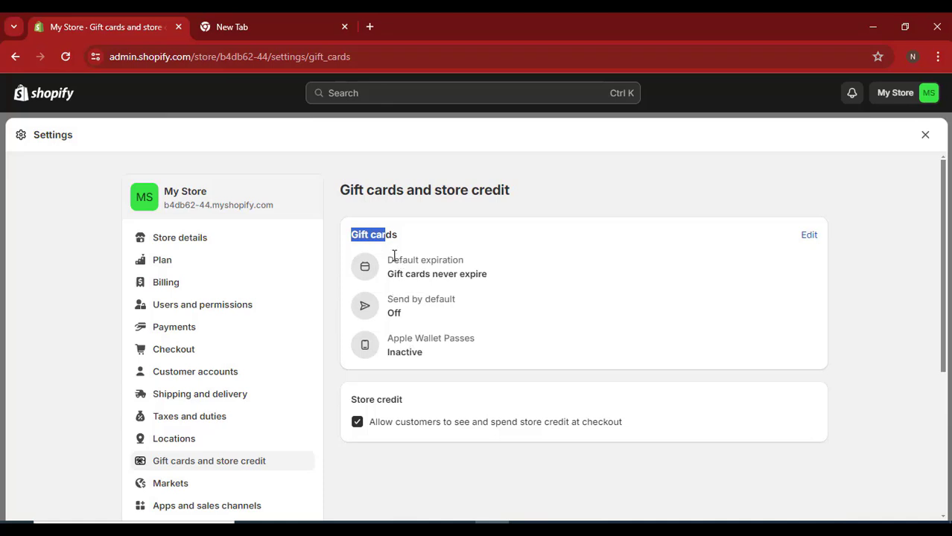
drag(394, 258, 478, 265)
drag(410, 274, 493, 274)
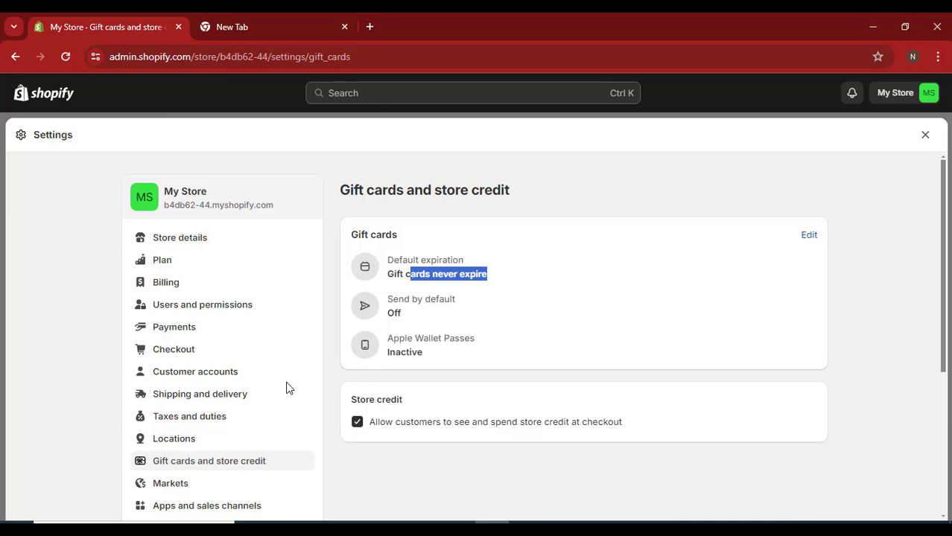
- Open the Markets settings and review the active and inactive markets and the recommendations
scroll(286, 388, down, 2)
click(171, 343)
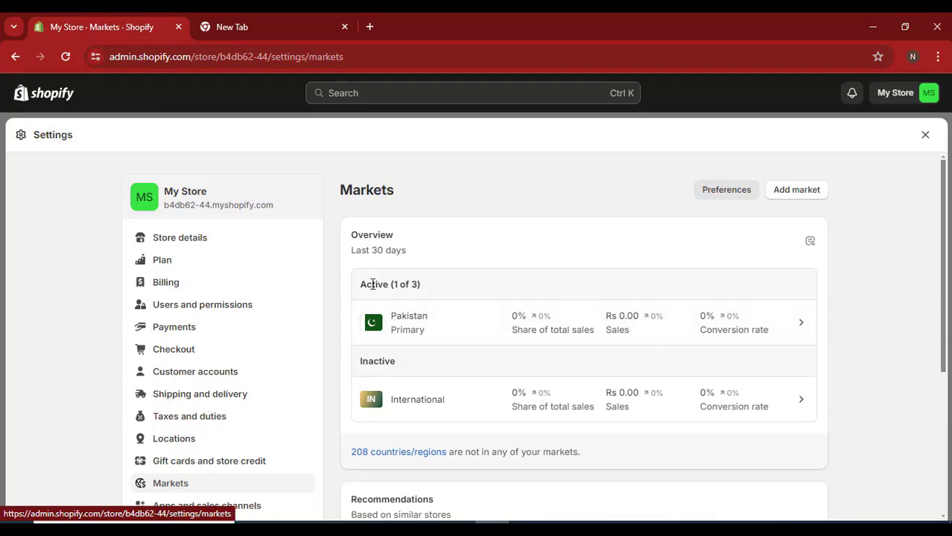
triple_click(404, 290)
scroll(361, 248, down, 3)
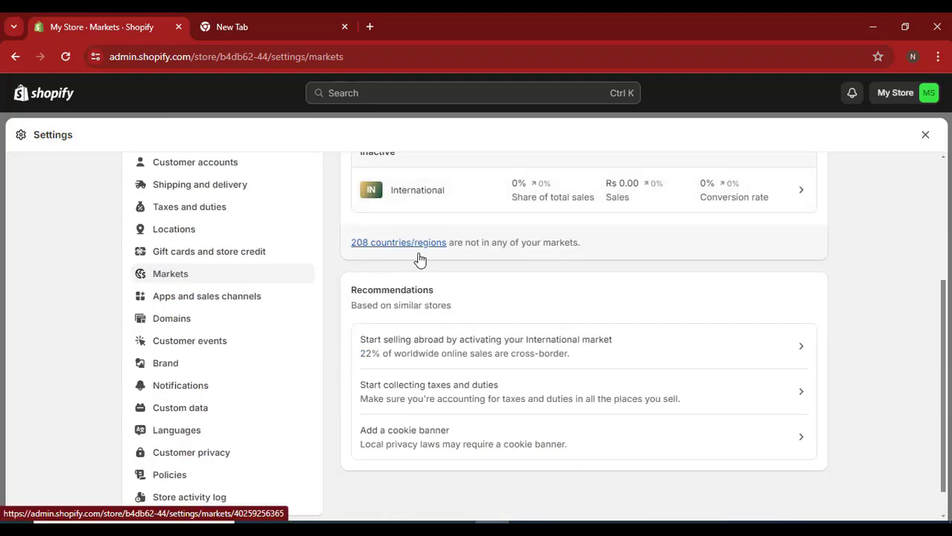
scroll(419, 258, up, 3)
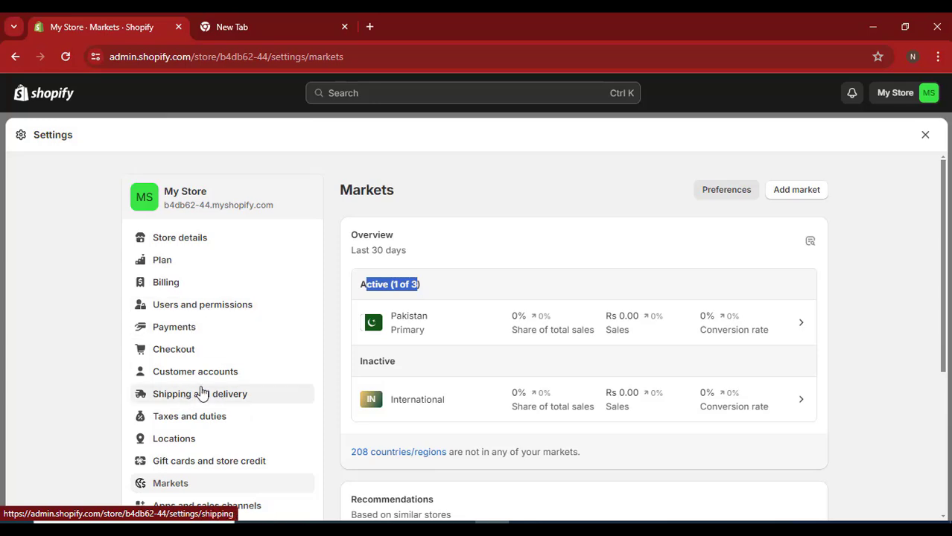
- Open the Apps and sales channels settings and view the actions available for Online Store and Point of Sale
scroll(200, 386, down, 1)
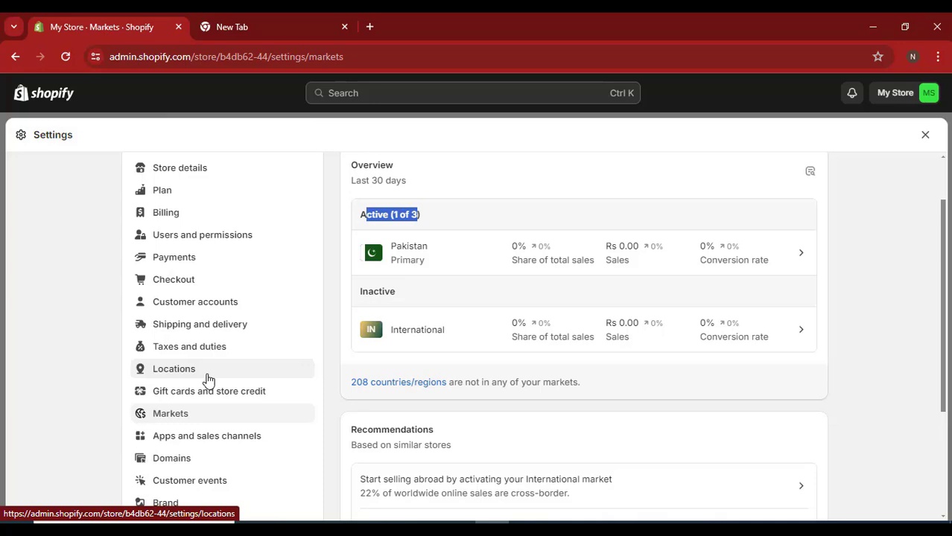
scroll(216, 369, down, 2)
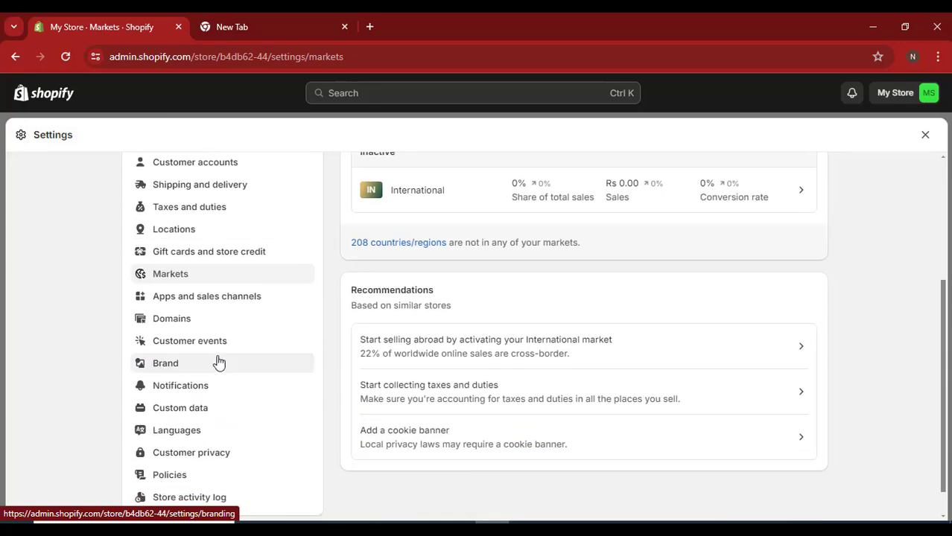
click(163, 300)
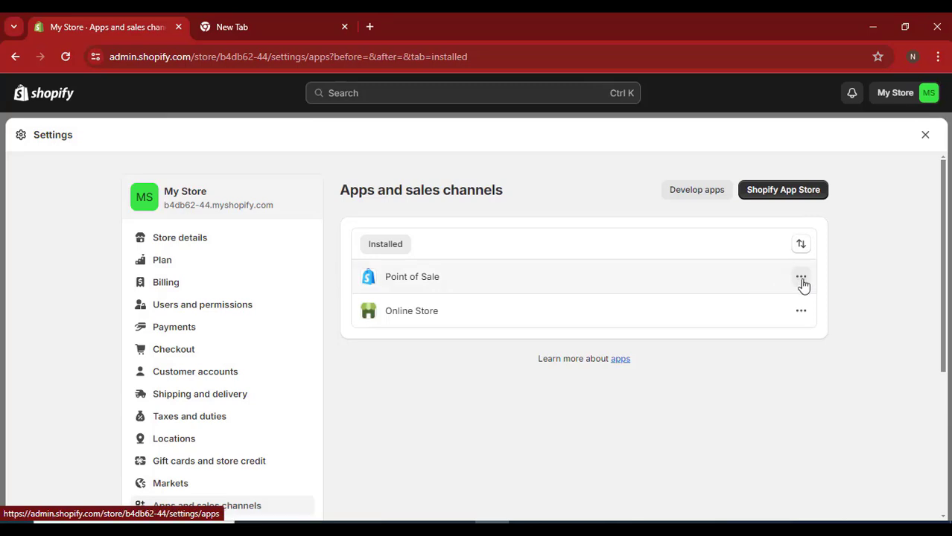
click(801, 310)
click(801, 277)
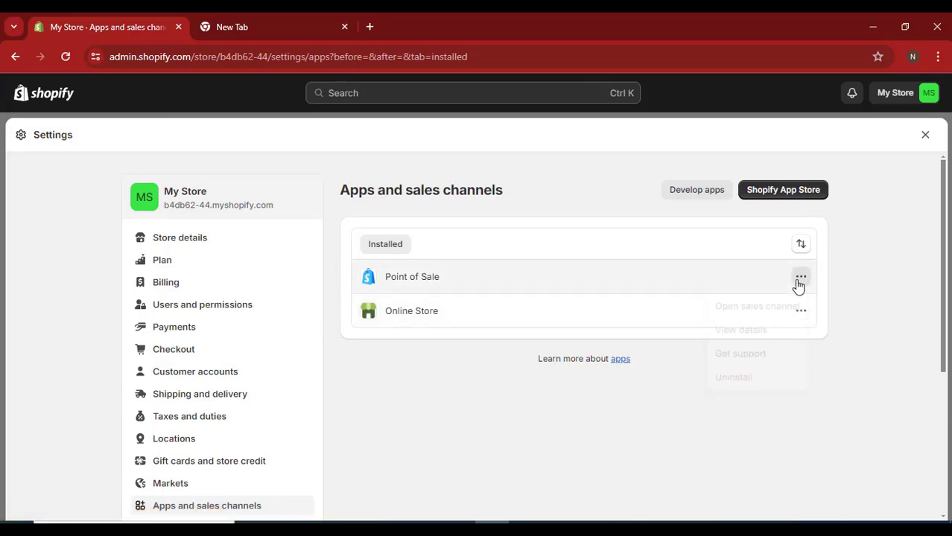
click(854, 272)
- Open the Domains settings and examine the store's current myshopify.com address
scroll(309, 411, down, 3)
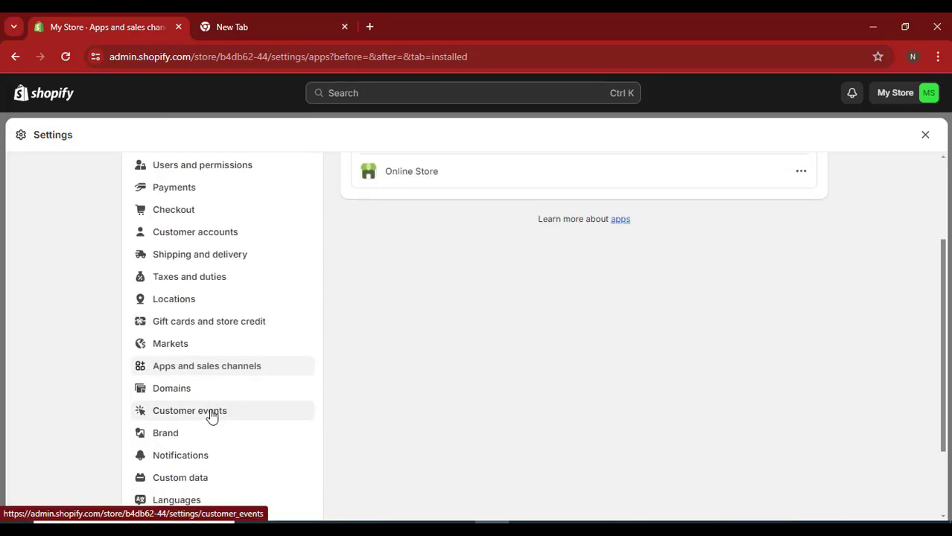
click(197, 395)
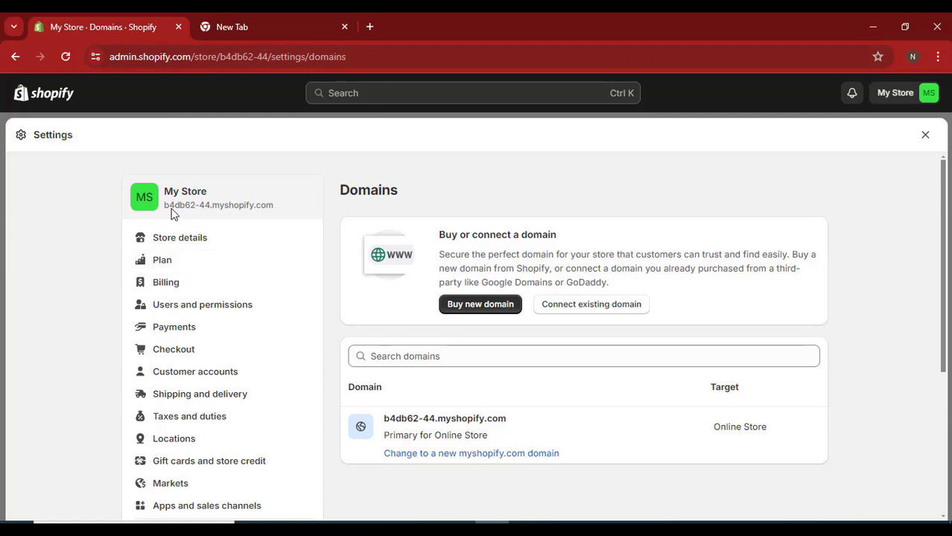
drag(171, 208, 323, 210)
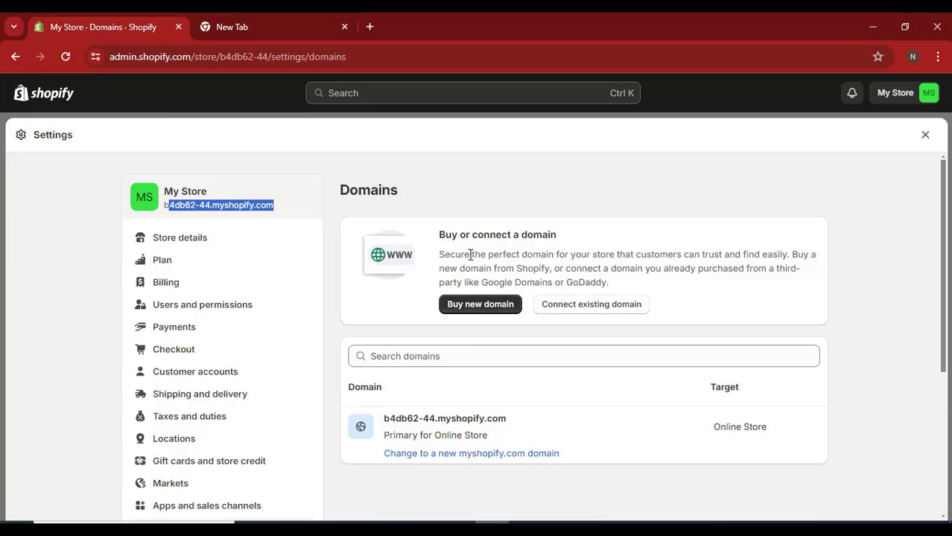
- Start buying a new domain, search for "trendystore" and check the availability of trendystore.com
click(482, 307)
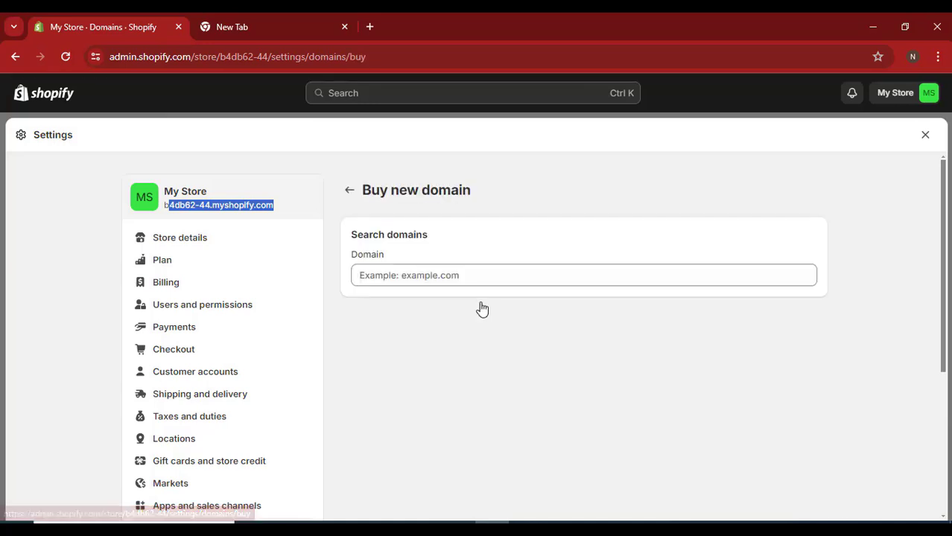
click(457, 278)
text(tred)
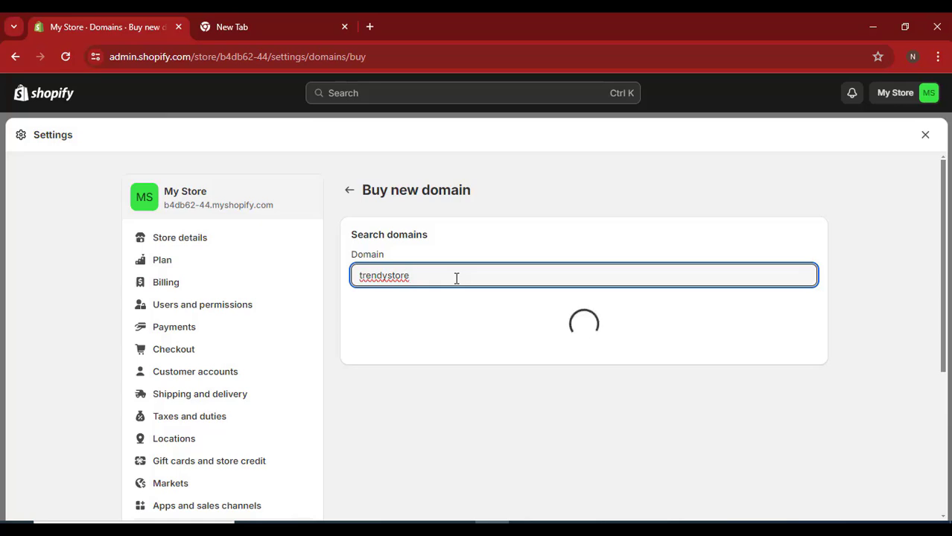
drag(382, 318, 442, 321)
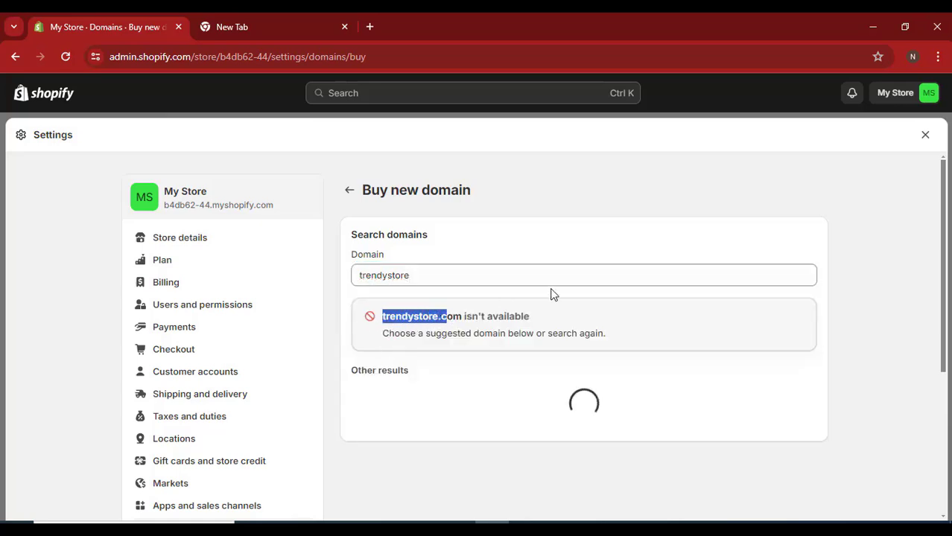
- Review the alternative domains and their yearly prices under Other results, and load 5 more results
drag(377, 370, 430, 373)
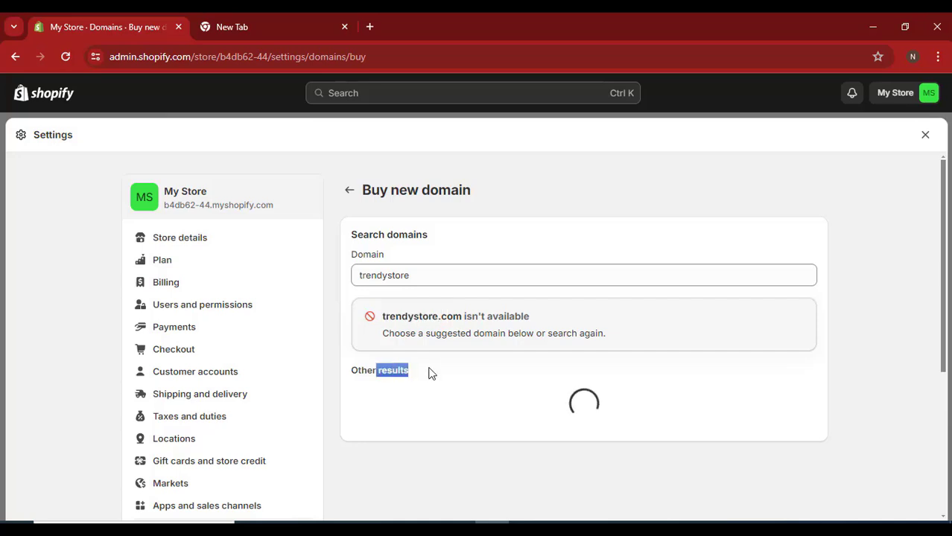
scroll(425, 341, down, 1)
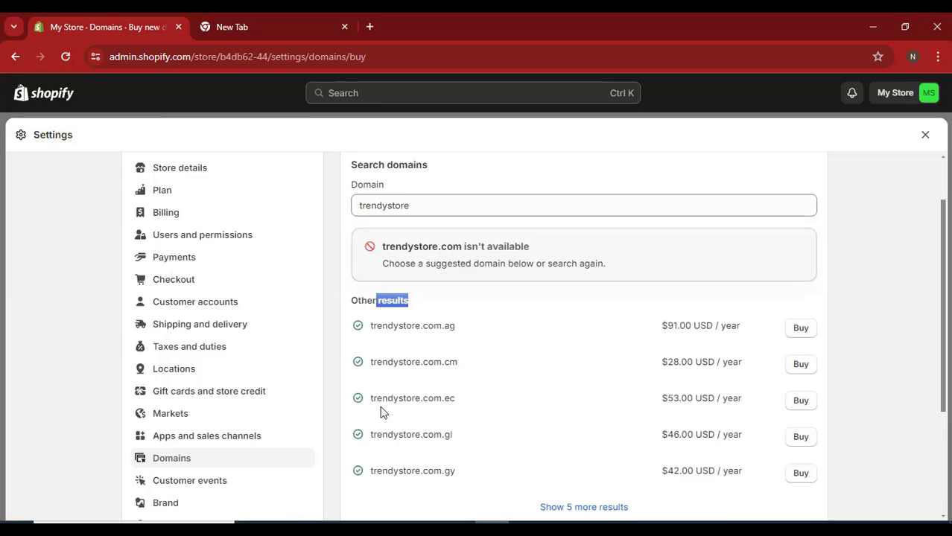
scroll(462, 402, down, 2)
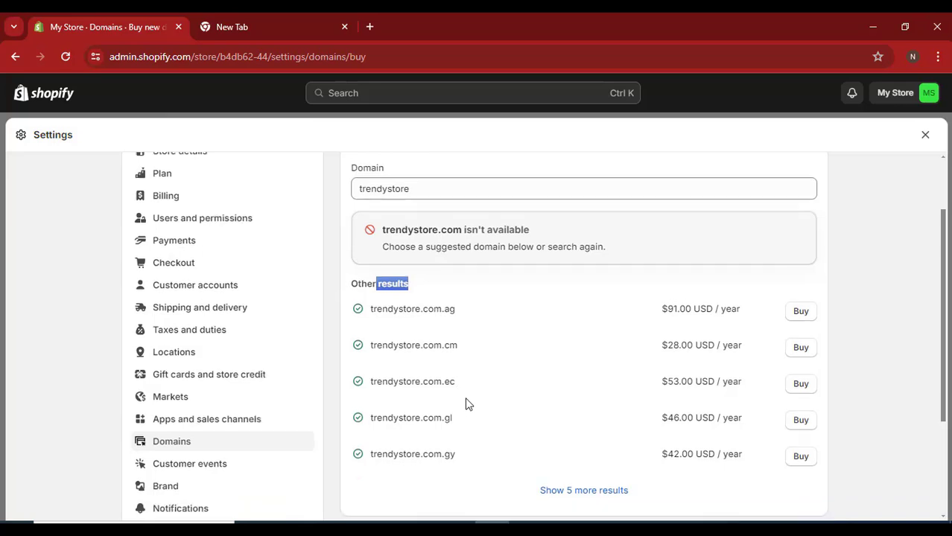
click(559, 367)
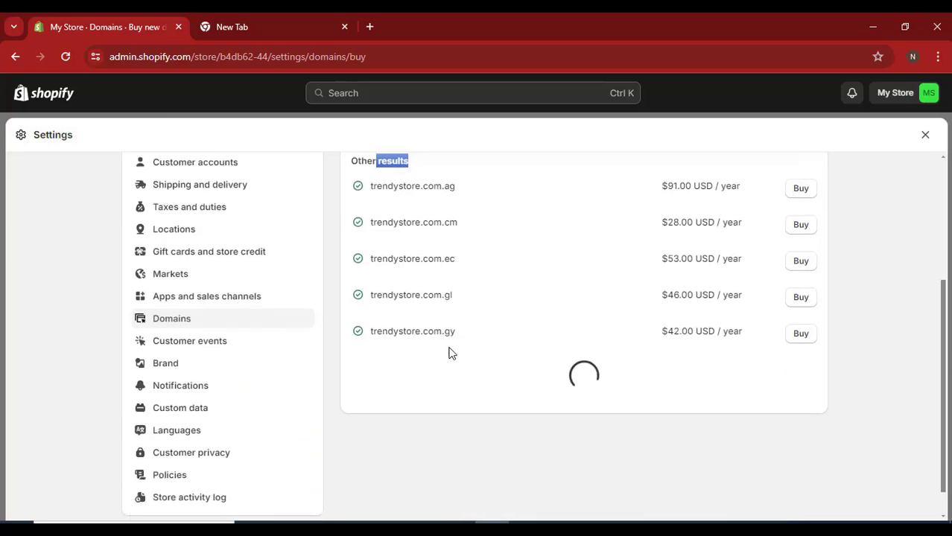
scroll(485, 328, up, 3)
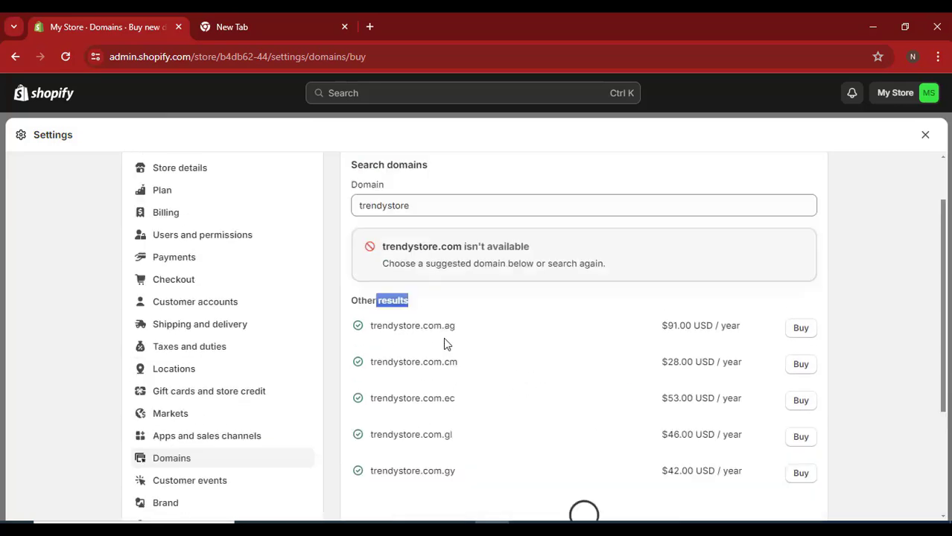
- Search for a new domain named "trendyshoppk" and check the availability of trendyshoppk.com
click(428, 278)
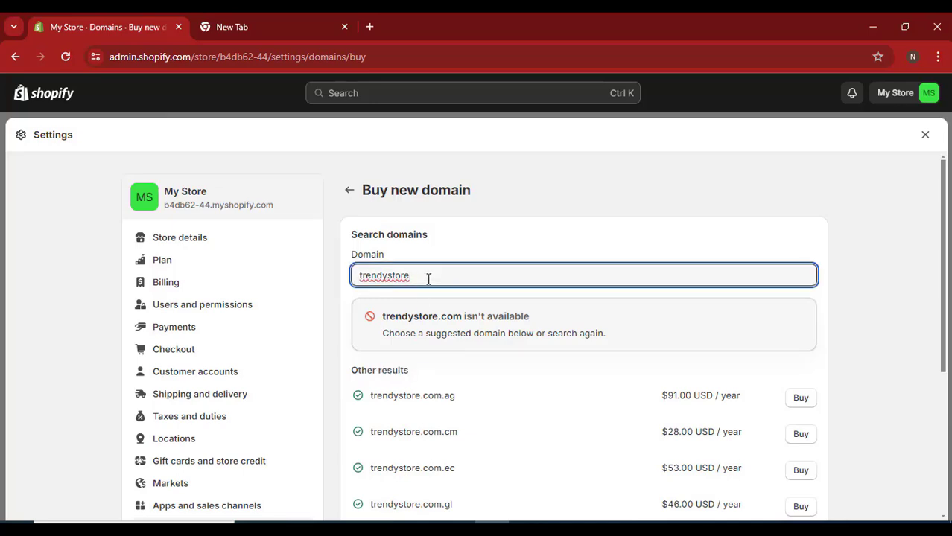
key(BackSpace)
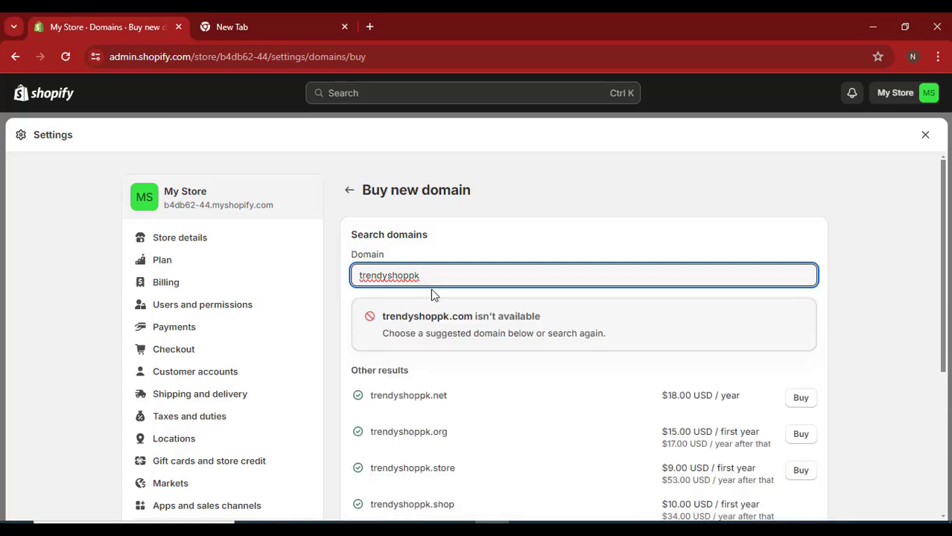
drag(449, 317, 495, 318)
scroll(440, 328, down, 1)
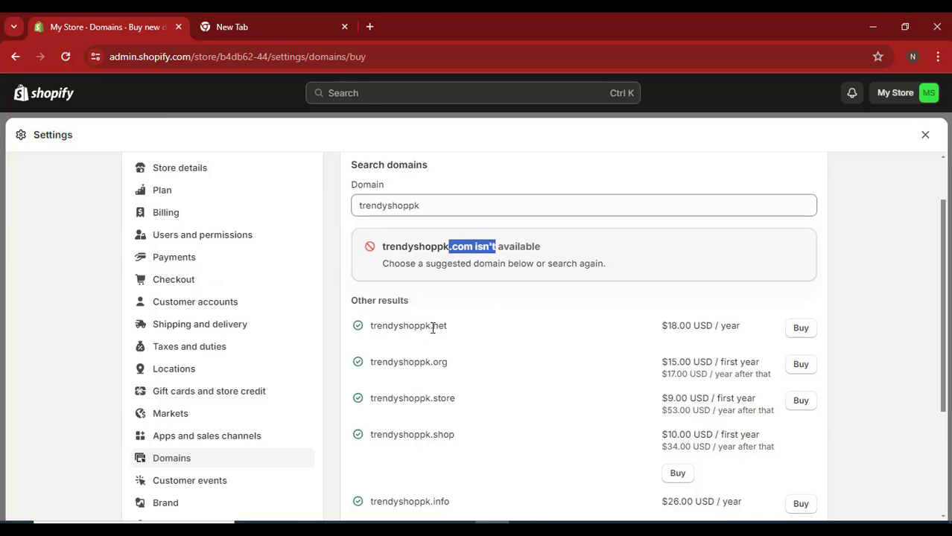
- Review the alternative trendyshoppk domains, including .net, .org, .store and .shop, and their yearly prices
drag(433, 329, 447, 329)
drag(432, 365, 449, 365)
drag(430, 399, 455, 399)
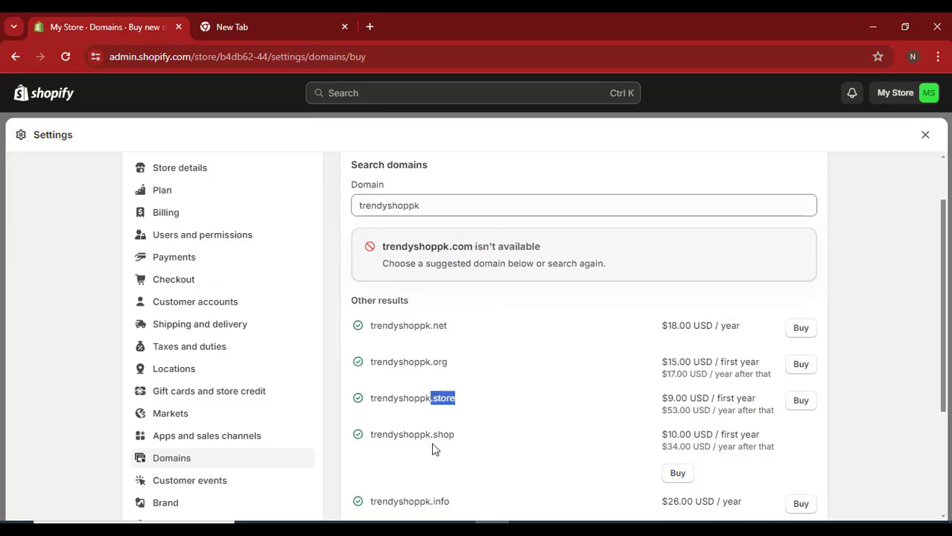
drag(430, 435, 469, 439)
scroll(737, 402, down, 2)
scroll(665, 378, up, 2)
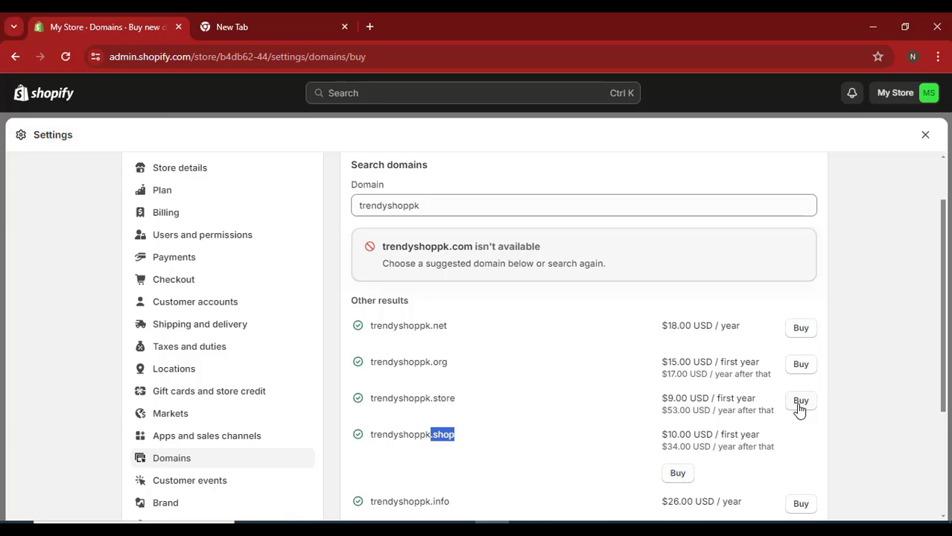
scroll(561, 383, up, 1)
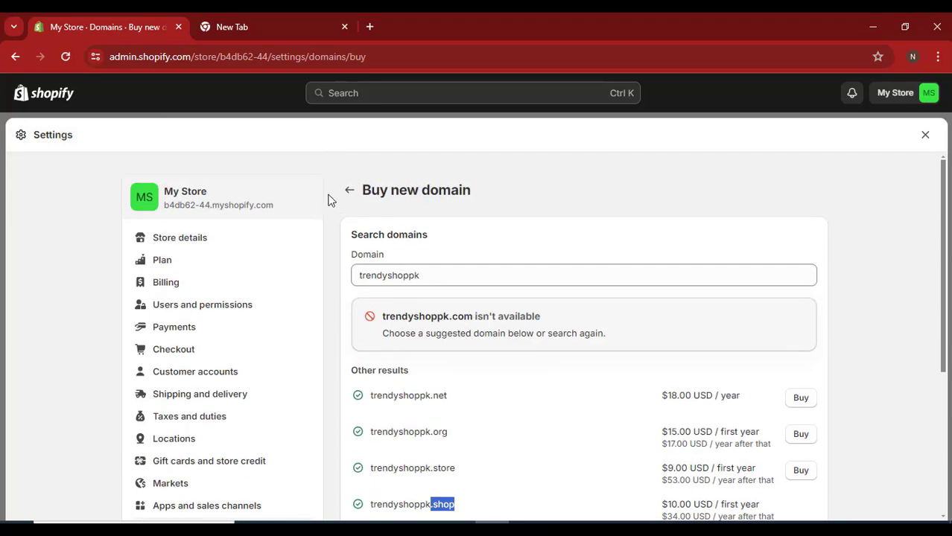
- Leave the domain purchase page and open the form for connecting an existing domain
click(357, 194)
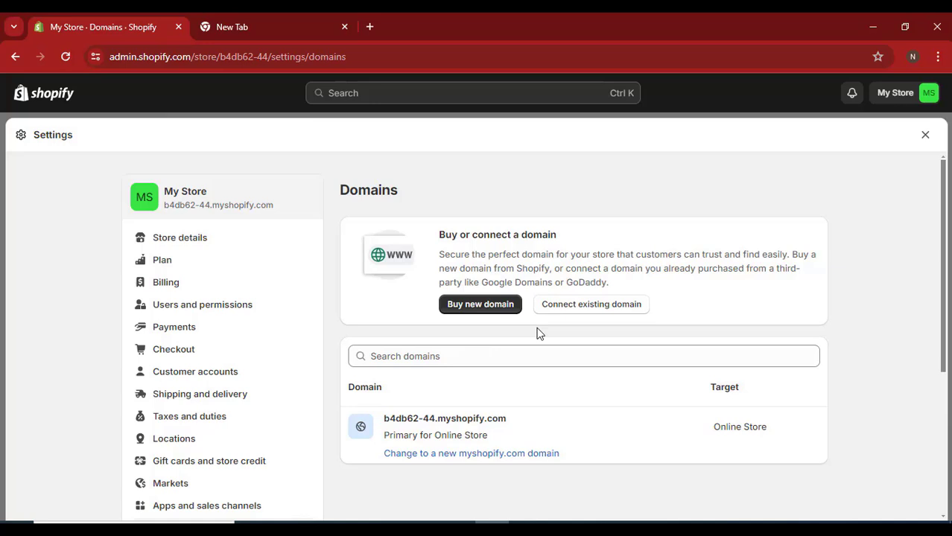
click(583, 311)
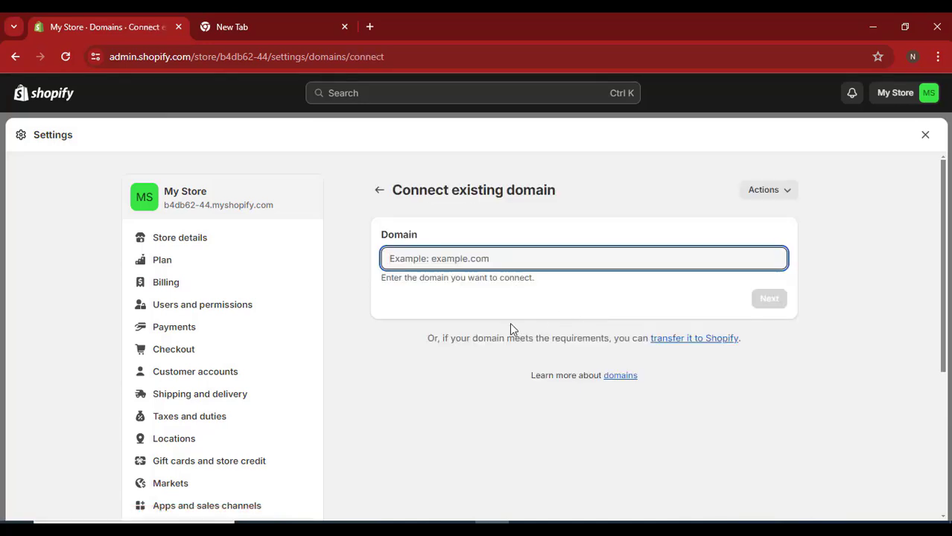
drag(411, 190, 489, 229)
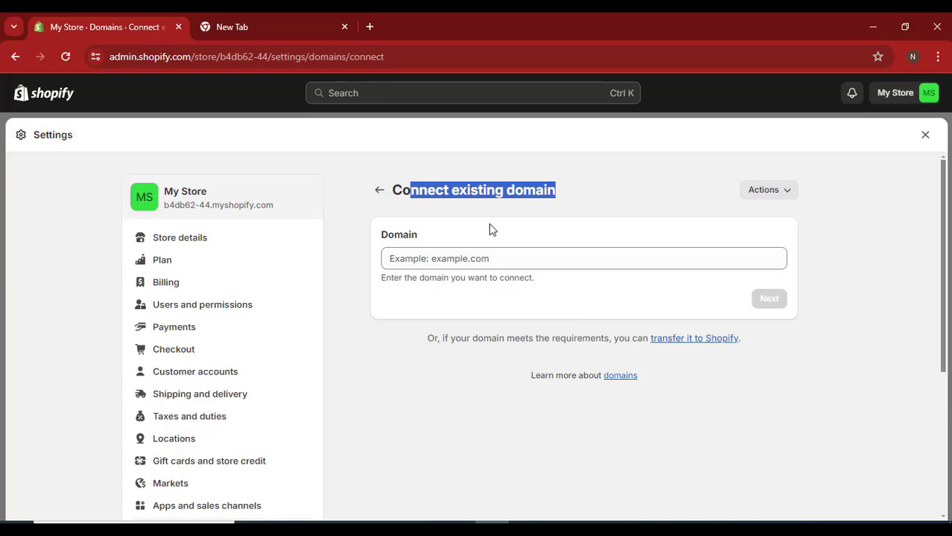
- Try to connect the existing domain trendystorepk.com and view the response
click(462, 258)
text(tre)
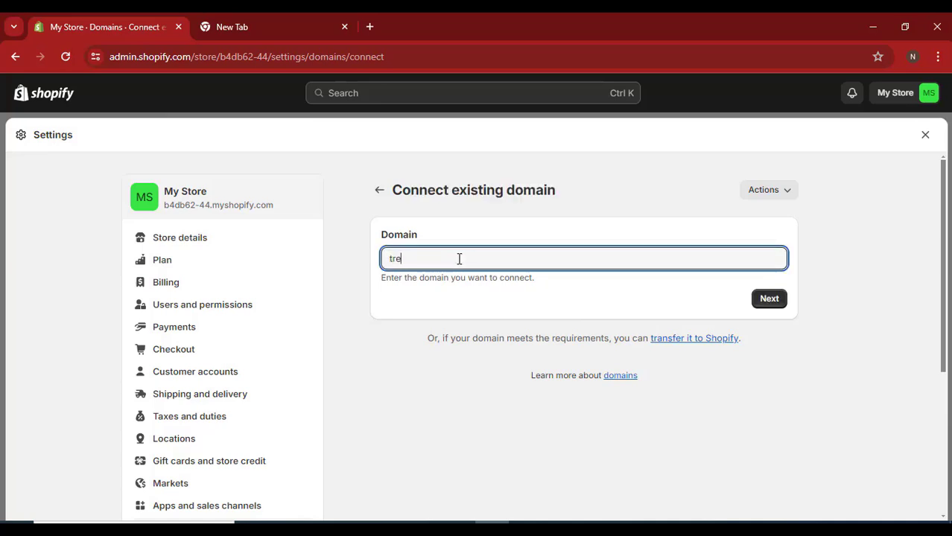
text(ndystorep)
key(Return)
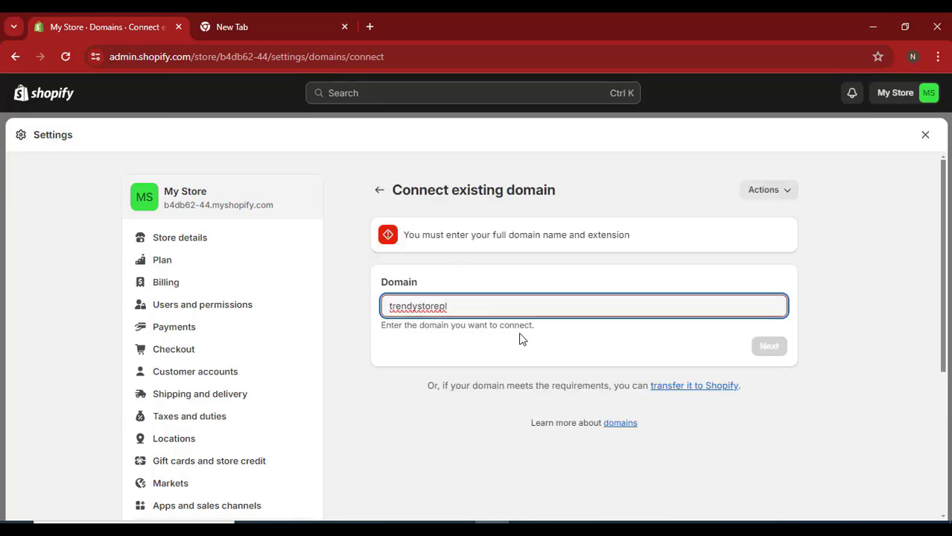
text(.com)
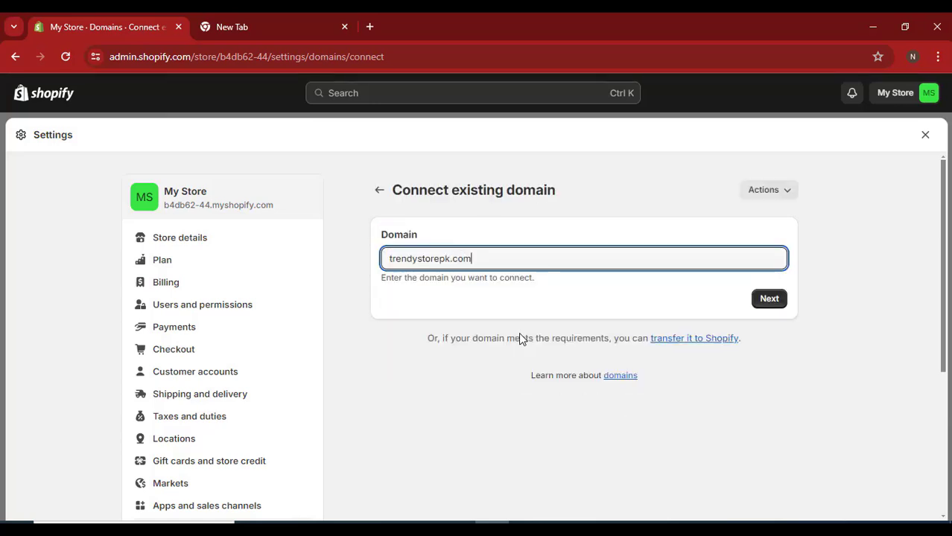
key(Return)
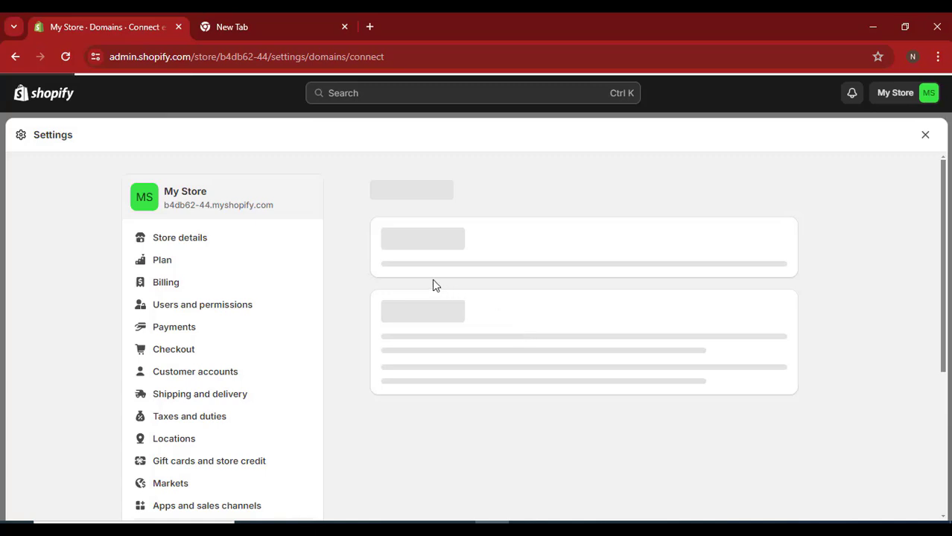
scroll(471, 334, down, 2)
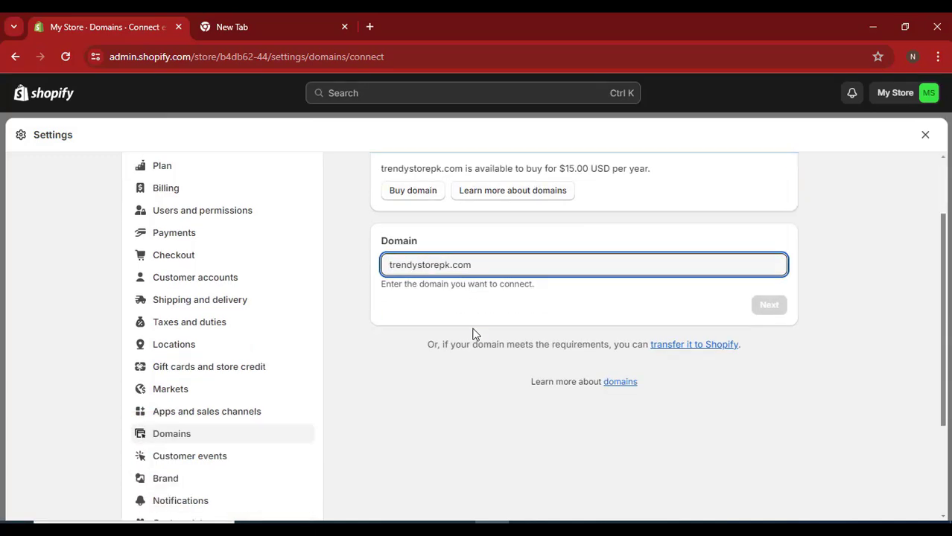
scroll(509, 356, up, 2)
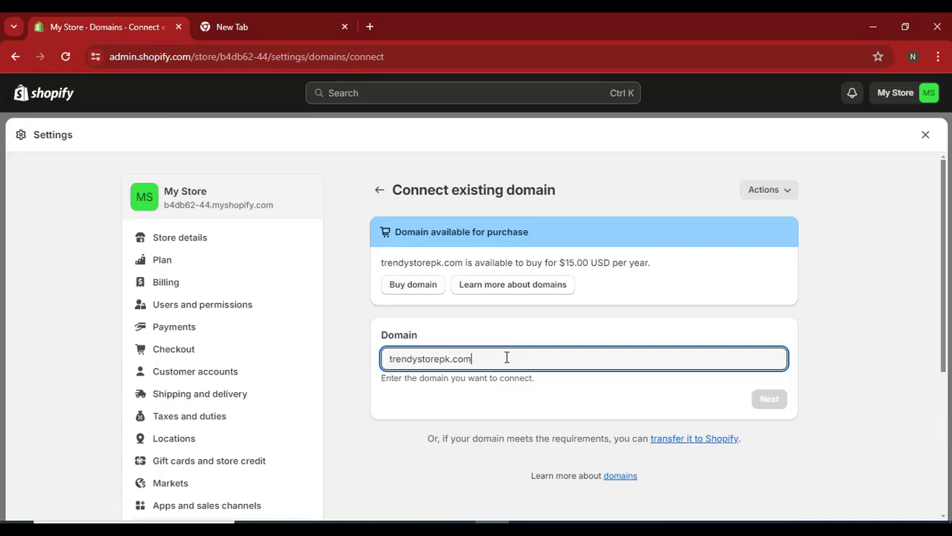
- Change the domain to connect to trendystore.com and submit it
double_click(444, 360)
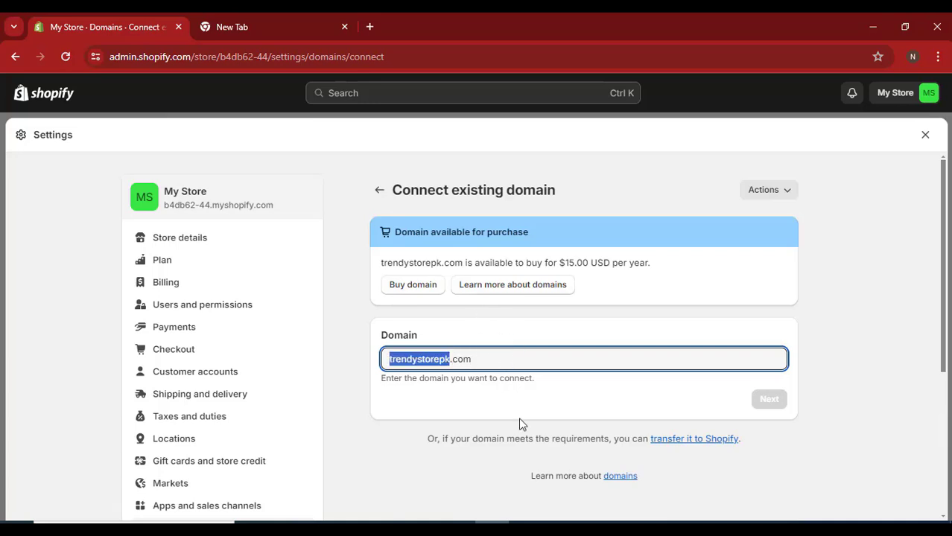
click(445, 361)
key(BackSpace)
key(BackSpace)
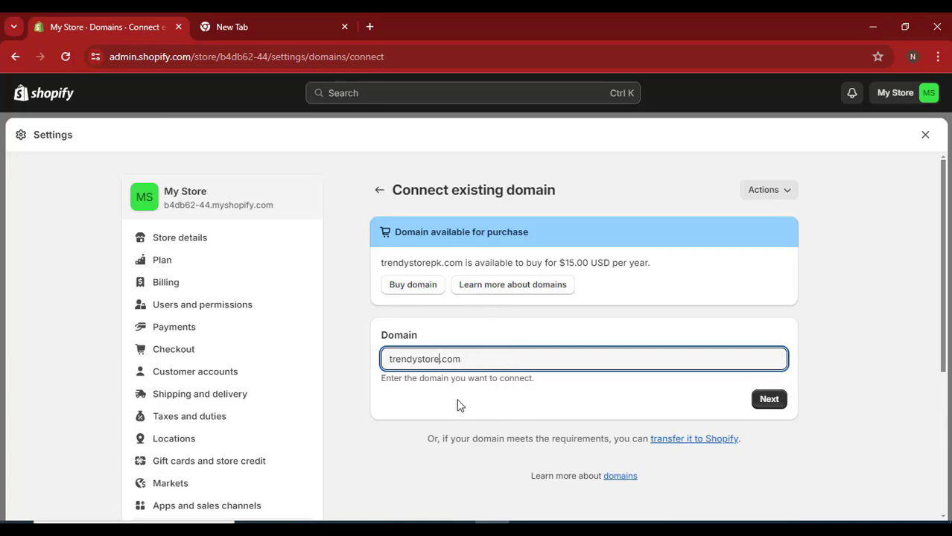
click(769, 402)
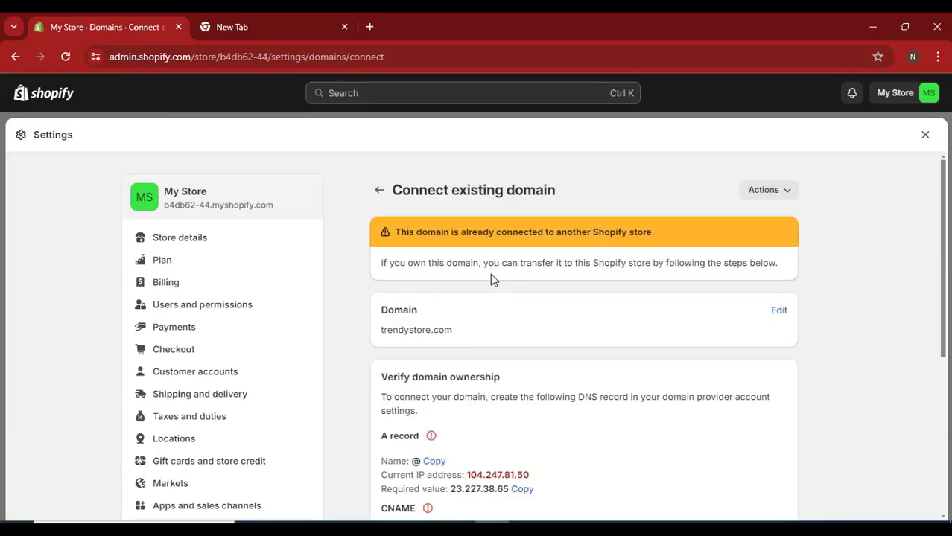
- Examine the A, CNAME and TXT records required for verifying domain ownership, and return to the Domains settings
scroll(491, 277, down, 2)
drag(381, 240, 503, 244)
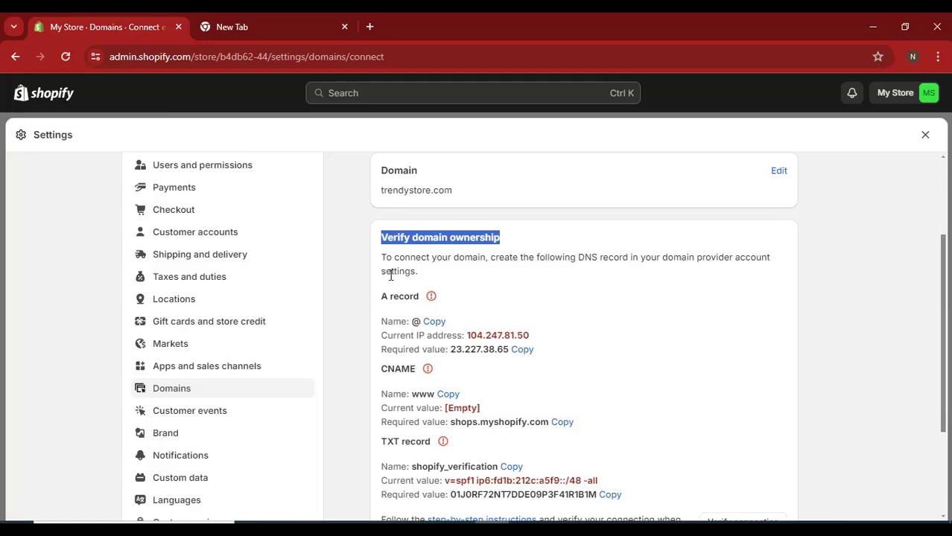
drag(380, 321, 462, 376)
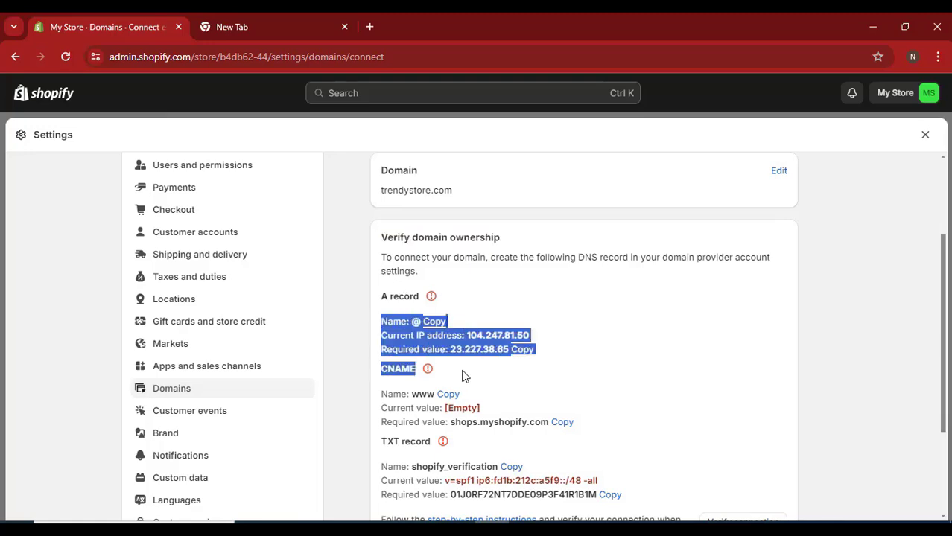
scroll(463, 376, down, 2)
scroll(449, 380, up, 4)
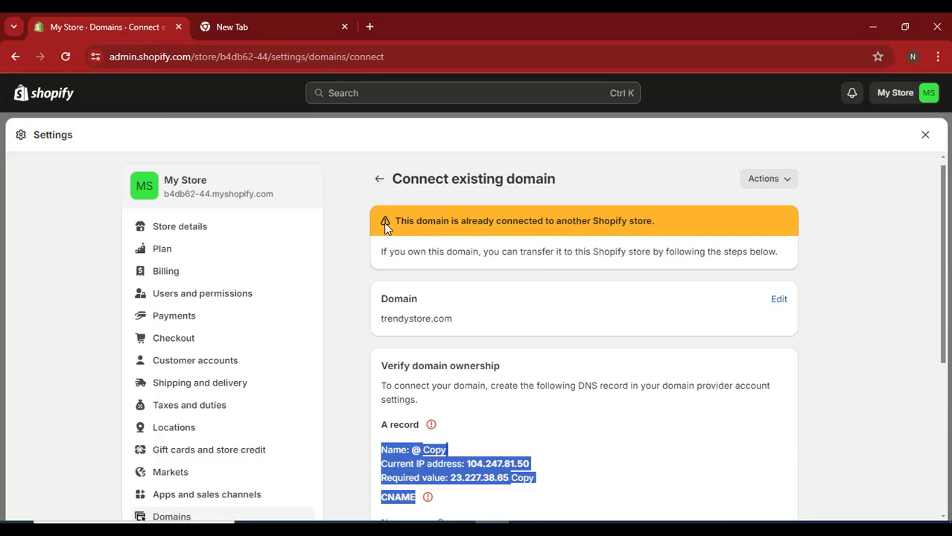
click(378, 180)
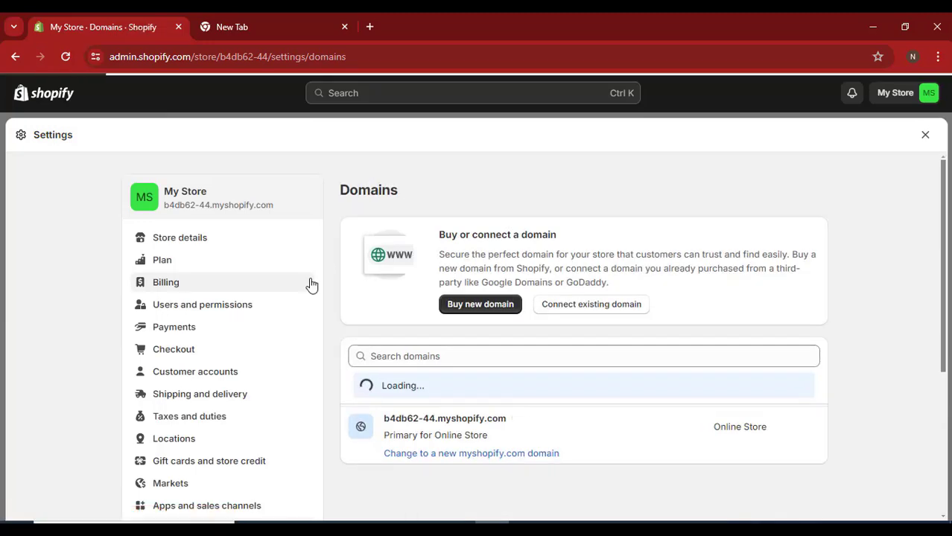
- Open the Customer events settings and examine where app and custom pixels are managed
scroll(224, 380, down, 3)
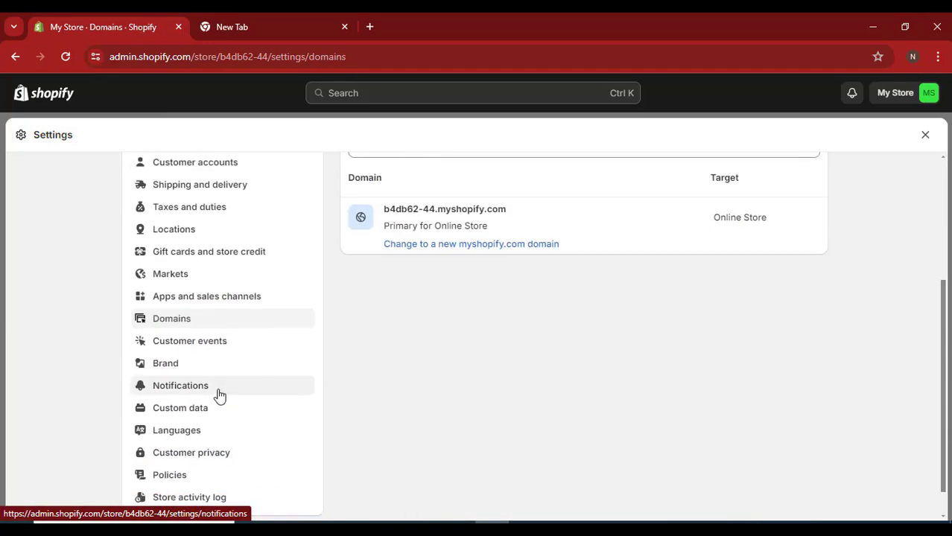
click(199, 351)
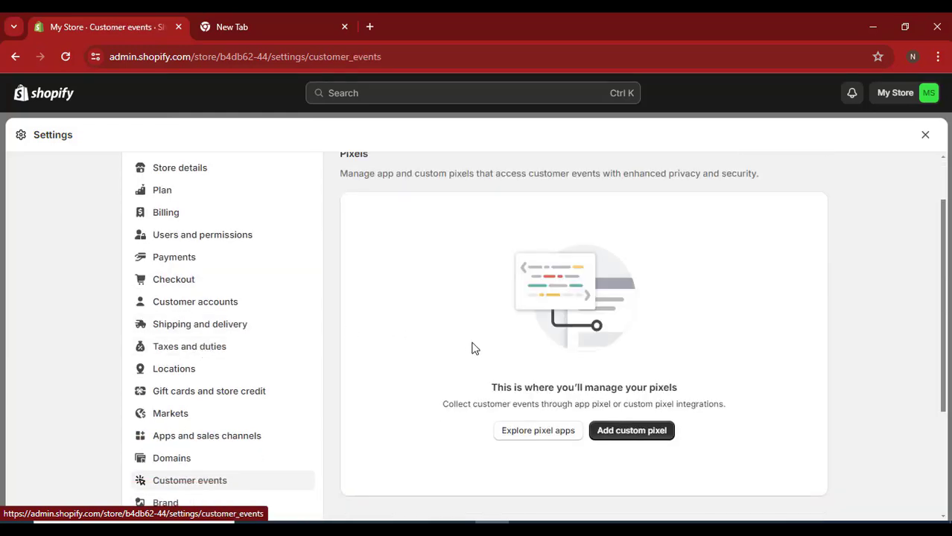
drag(498, 389, 707, 405)
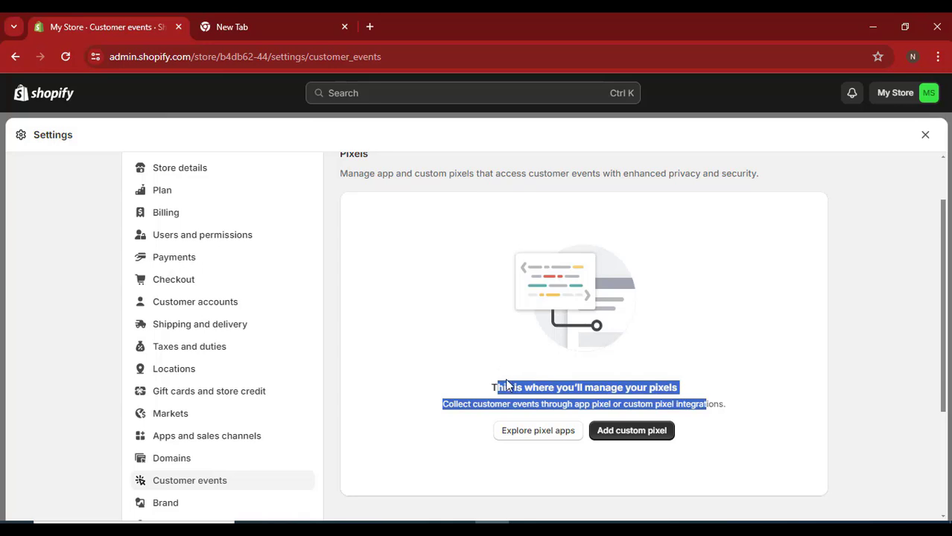
click(408, 333)
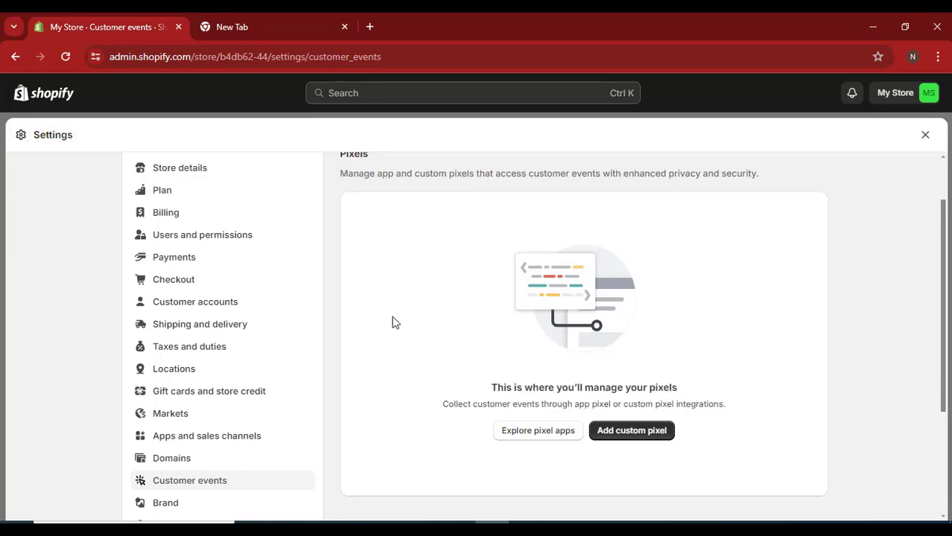
scroll(230, 366, down, 2)
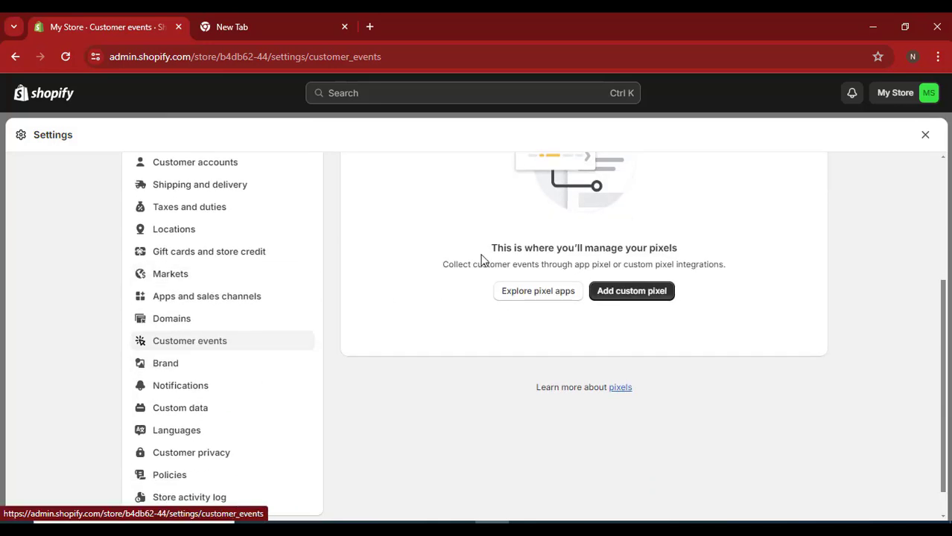
drag(495, 248, 569, 248)
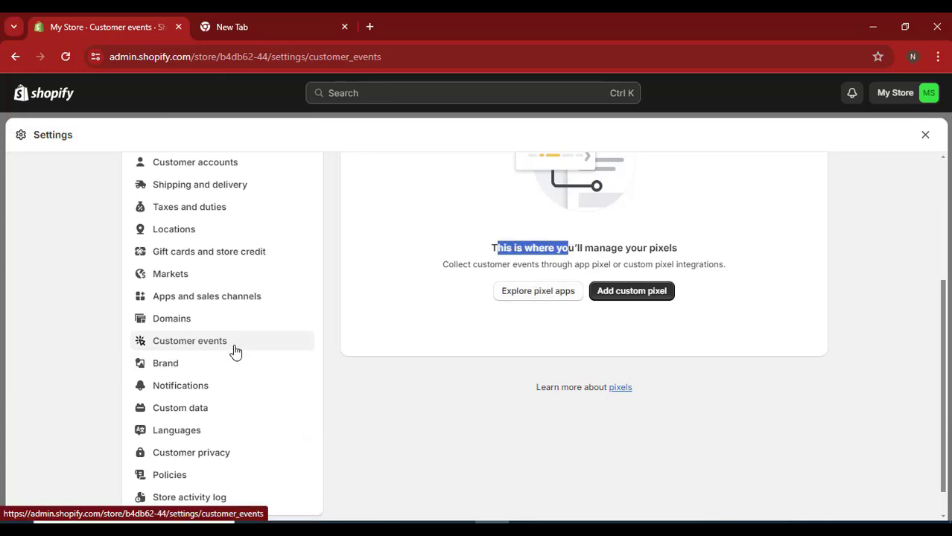
- Open the Brand settings and review the lists of essential and additional brand assets
scroll(224, 346, down, 1)
click(170, 325)
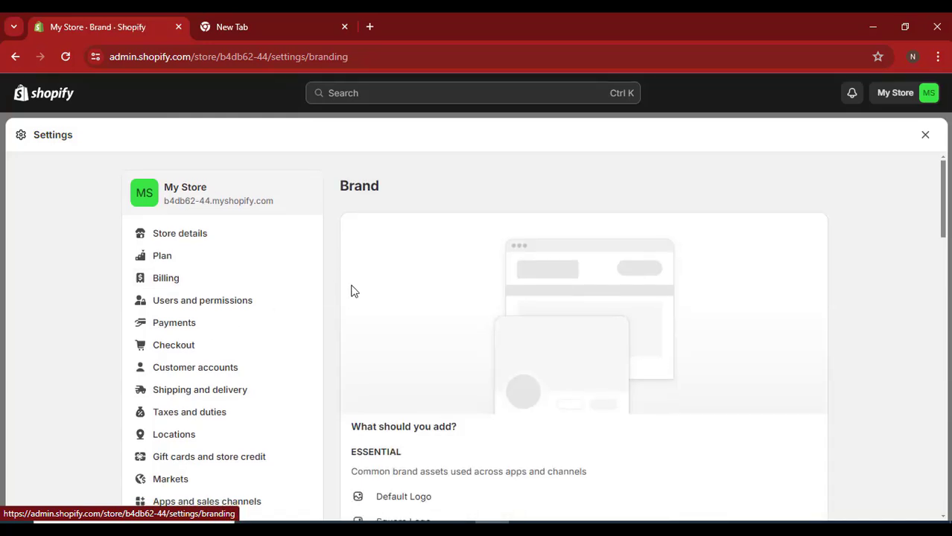
scroll(358, 287, down, 4)
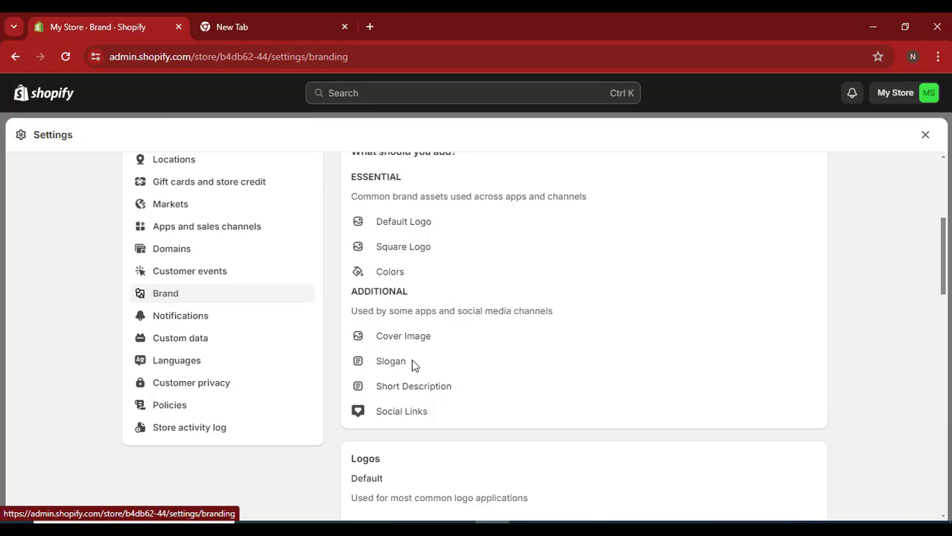
scroll(387, 399, up, 1)
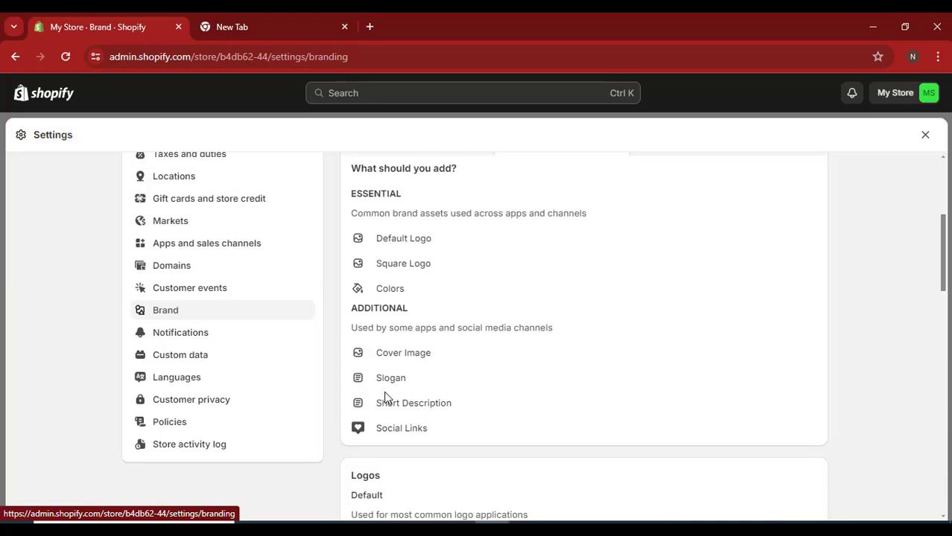
scroll(419, 353, up, 3)
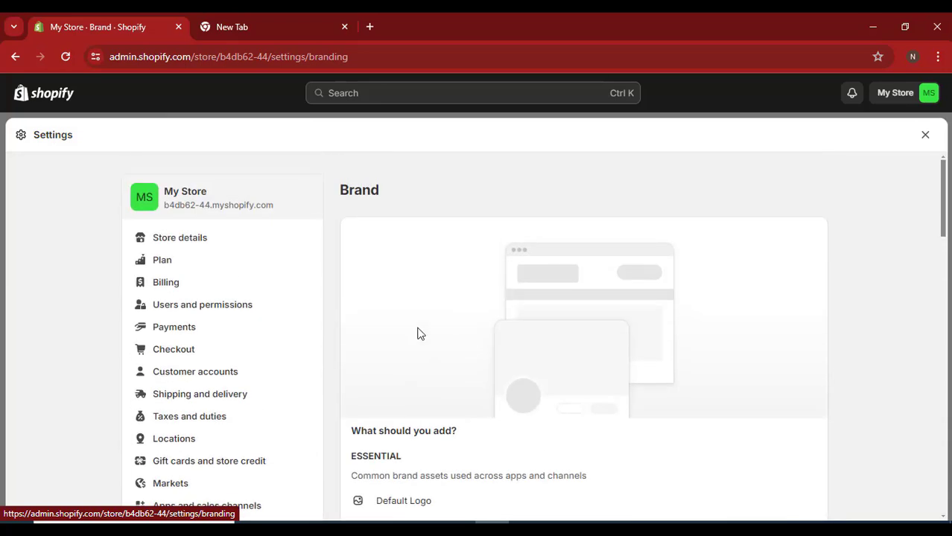
- Examine the logo, primary and secondary color, cover image and slogan sections of the Brand settings
scroll(439, 279, down, 6)
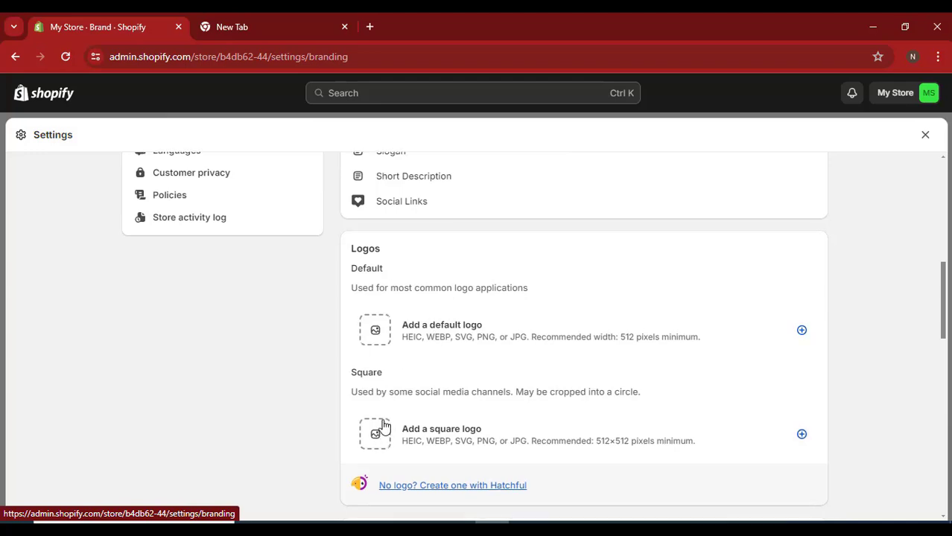
scroll(387, 426, down, 4)
scroll(384, 413, down, 2)
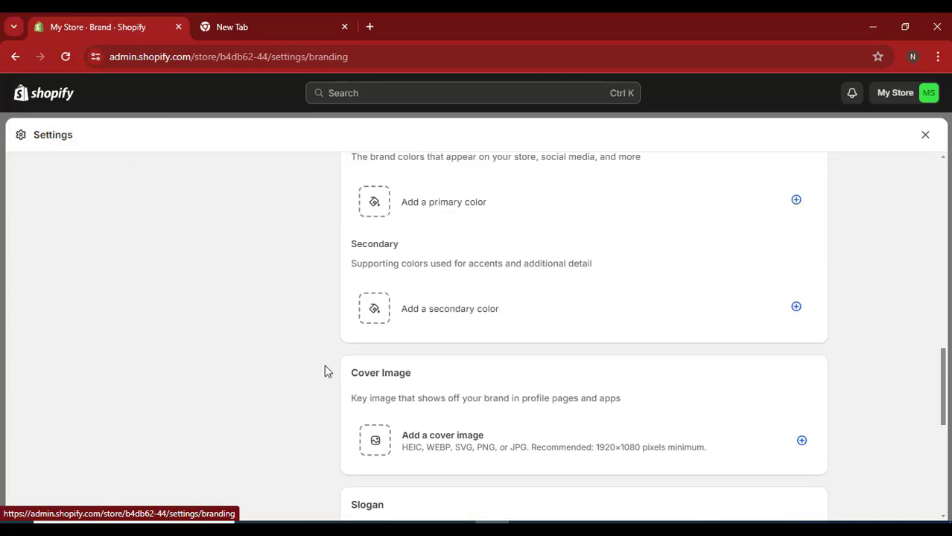
scroll(320, 366, up, 5)
scroll(317, 363, down, 1)
scroll(313, 350, down, 5)
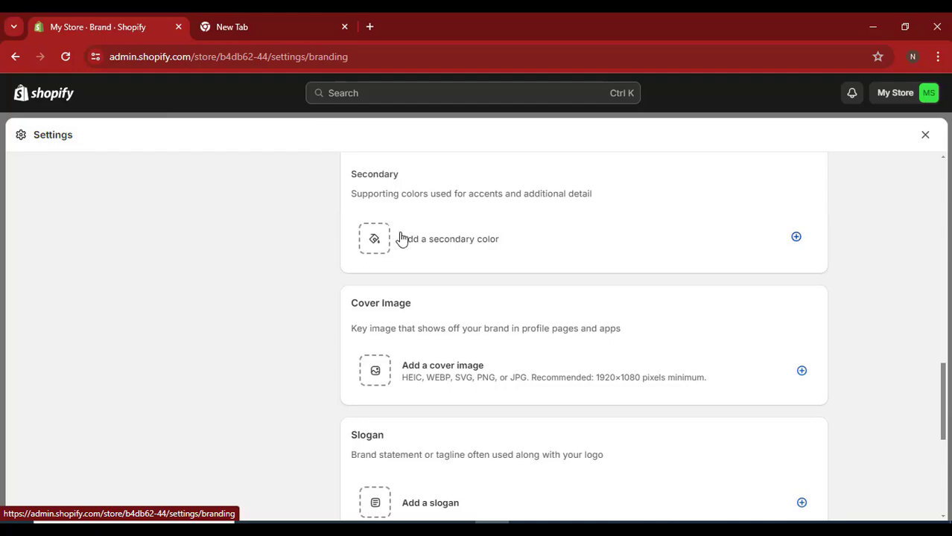
- Open the Notifications settings and examine the sender email section and the notification categories
scroll(395, 315, down, 5)
scroll(395, 314, up, 7)
scroll(395, 315, up, 10)
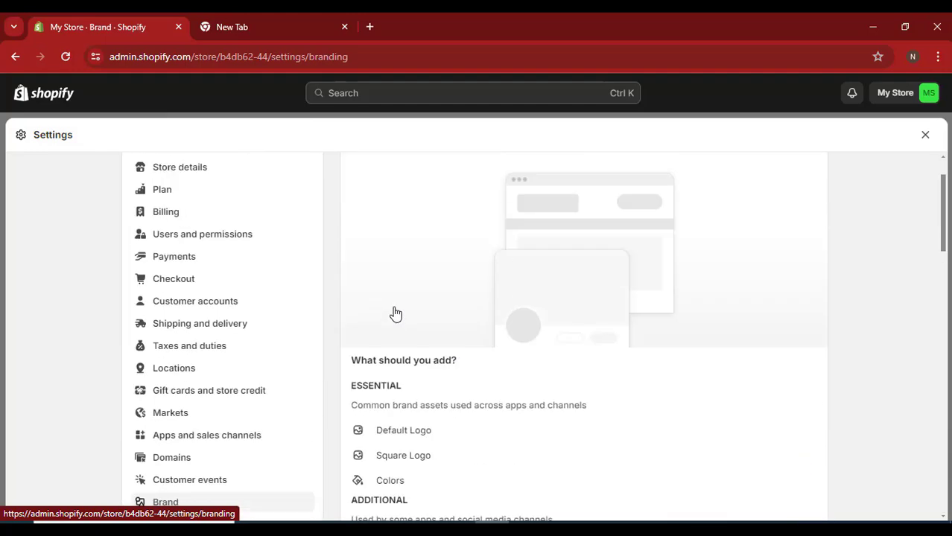
scroll(264, 330, down, 3)
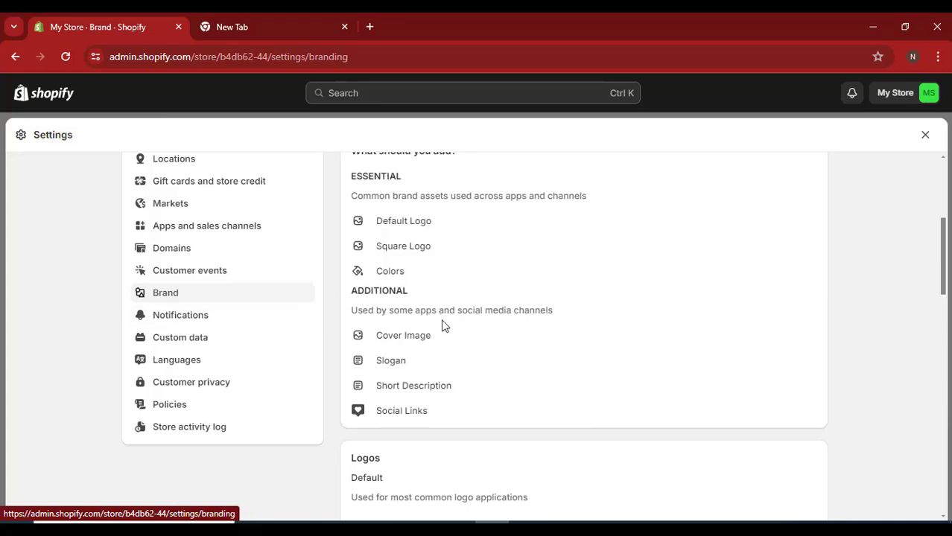
click(180, 315)
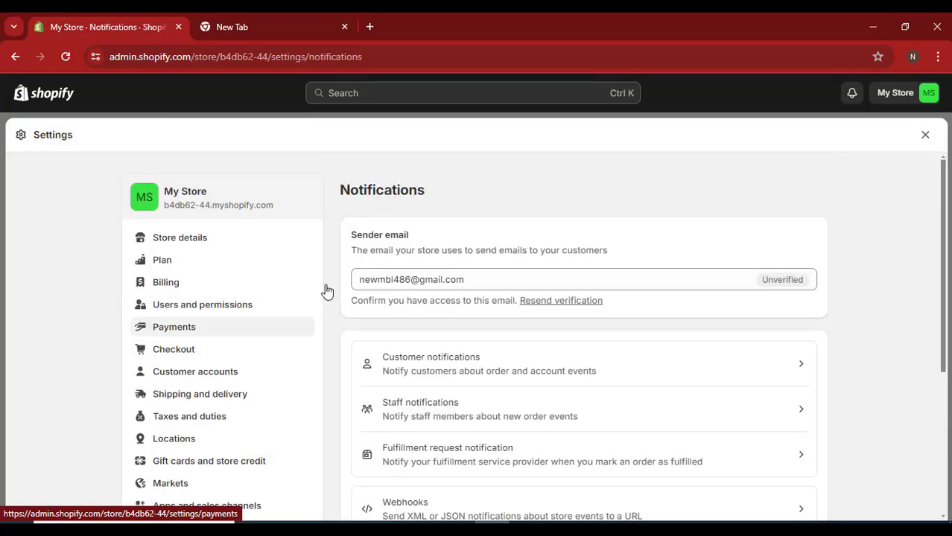
double_click(418, 188)
scroll(423, 277, down, 2)
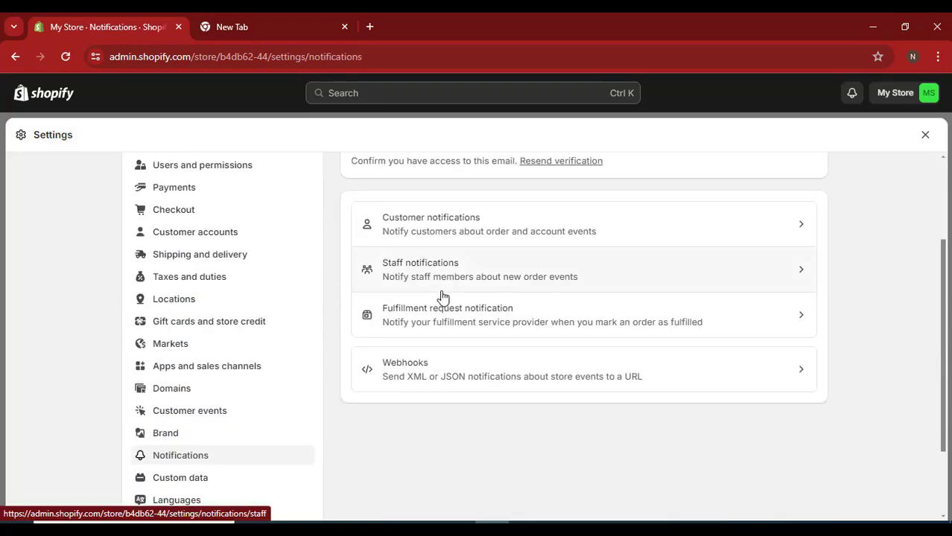
- Open the customer notifications and review the local pickup, local delivery, gift card, order exception and payment templates
click(423, 230)
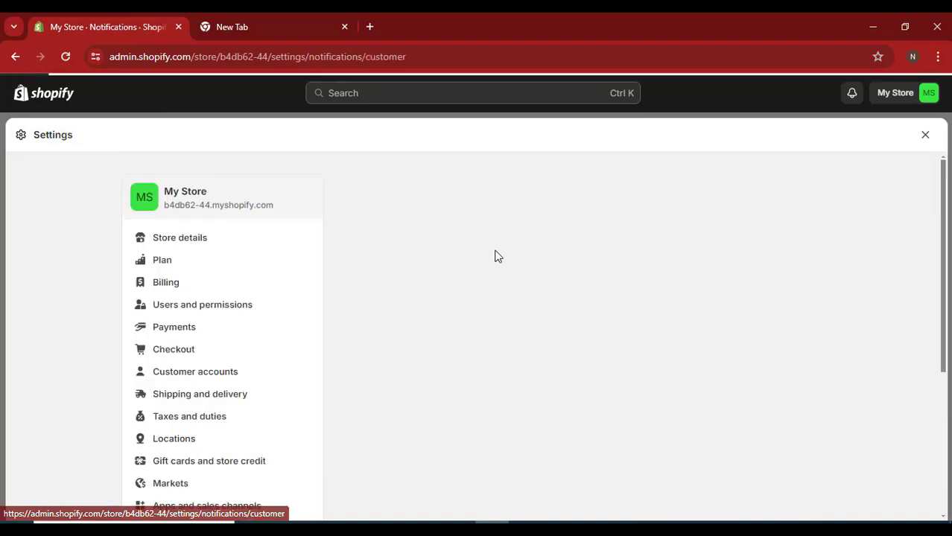
scroll(482, 330, down, 2)
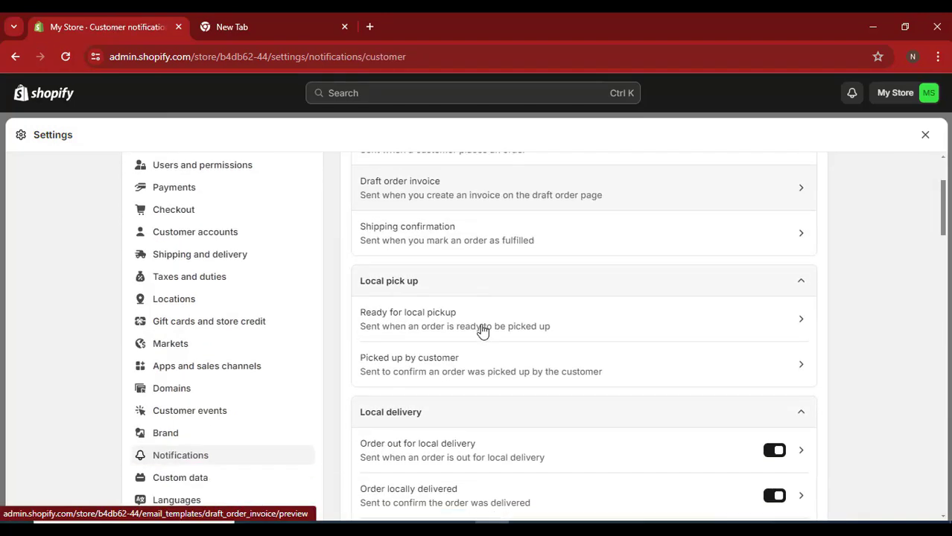
scroll(476, 333, down, 4)
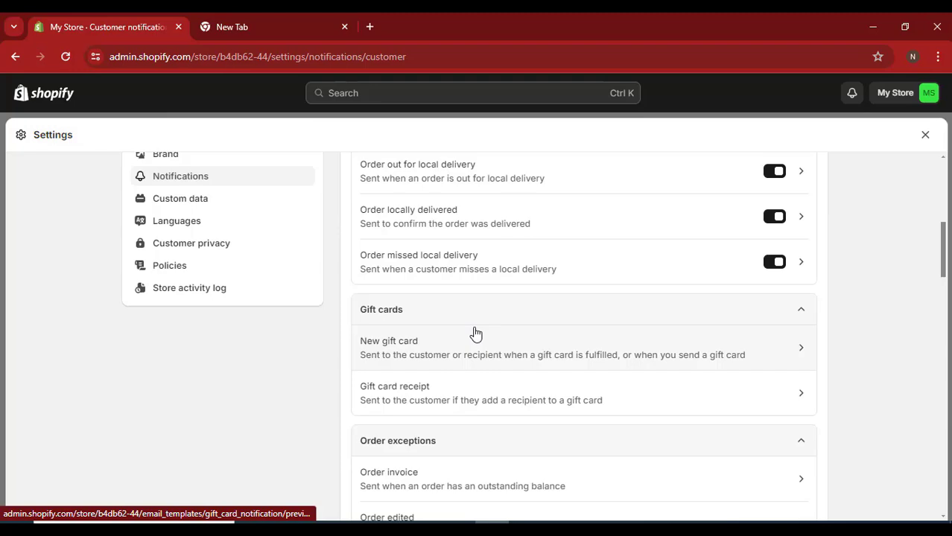
scroll(475, 334, down, 5)
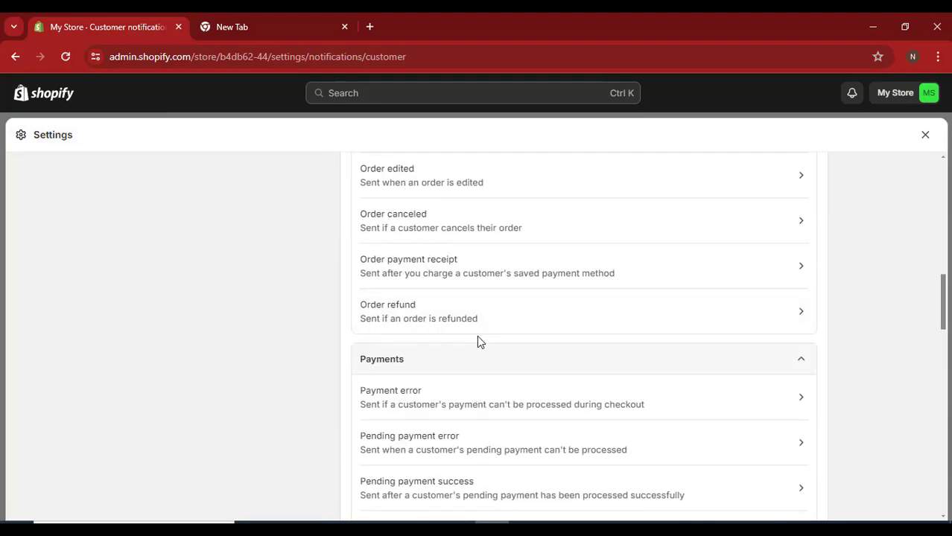
scroll(480, 340, down, 4)
scroll(454, 344, up, 3)
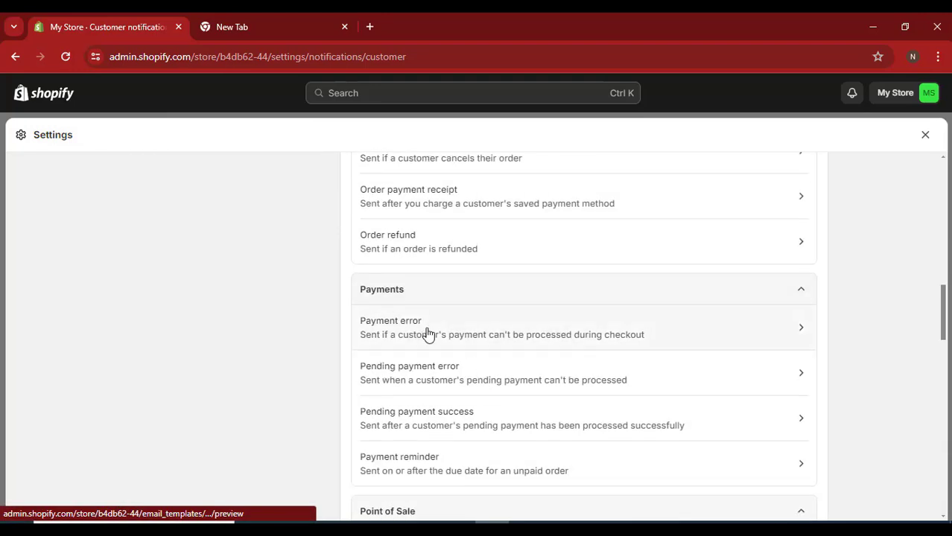
- Preview the Payment error notification, examine its subject and message text, and return to the customer notifications
click(445, 333)
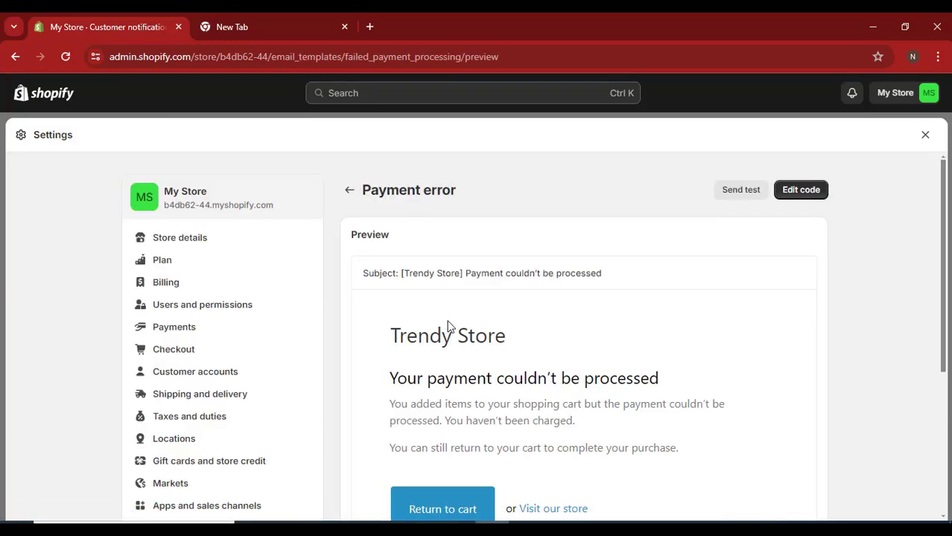
scroll(449, 380, down, 2)
drag(398, 240, 618, 240)
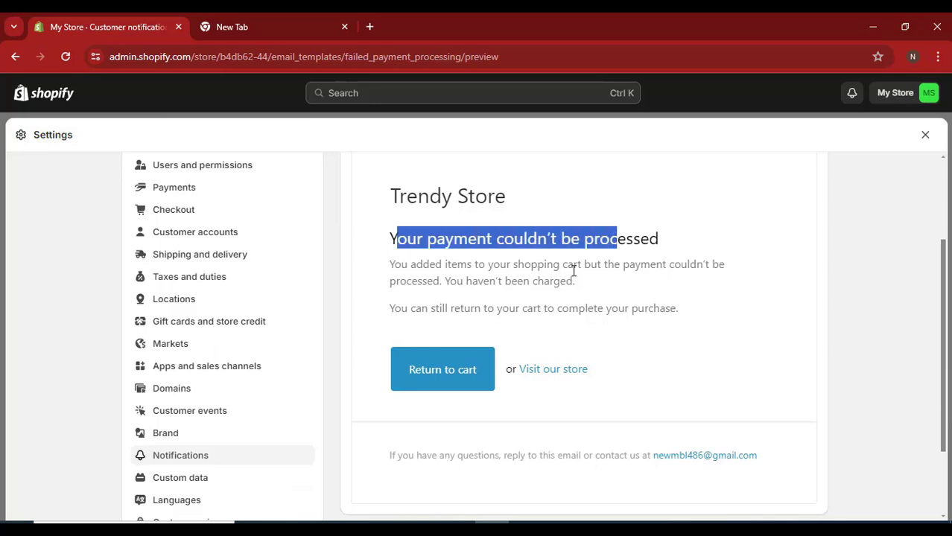
scroll(529, 281, down, 2)
scroll(525, 285, up, 3)
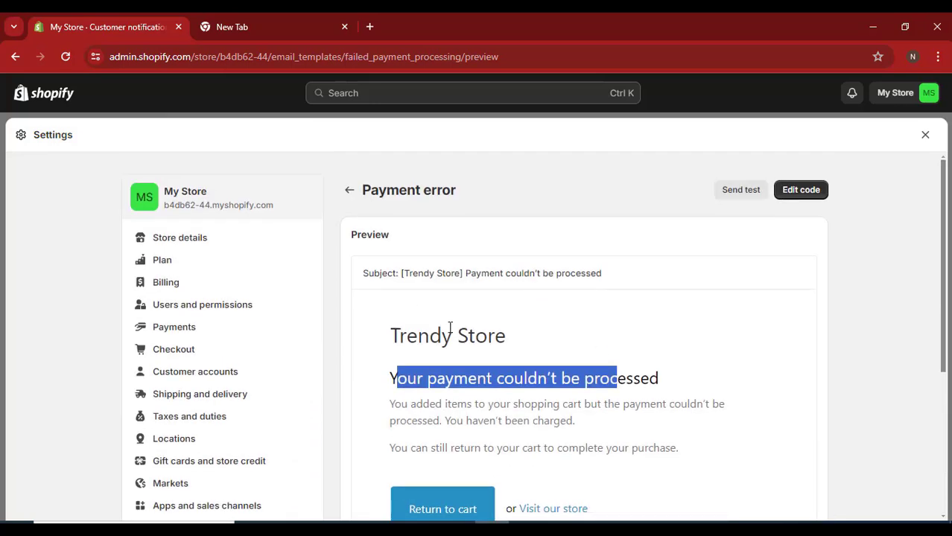
drag(374, 273, 623, 275)
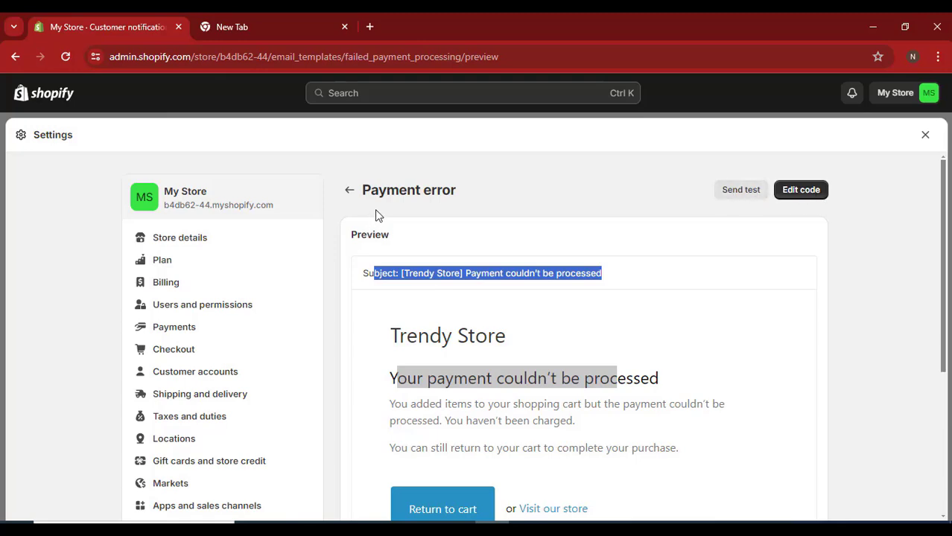
click(344, 197)
- Review the remaining customer notifications, from Point of Sale through customer accounts to Marketing double opt-in
scroll(413, 387, down, 5)
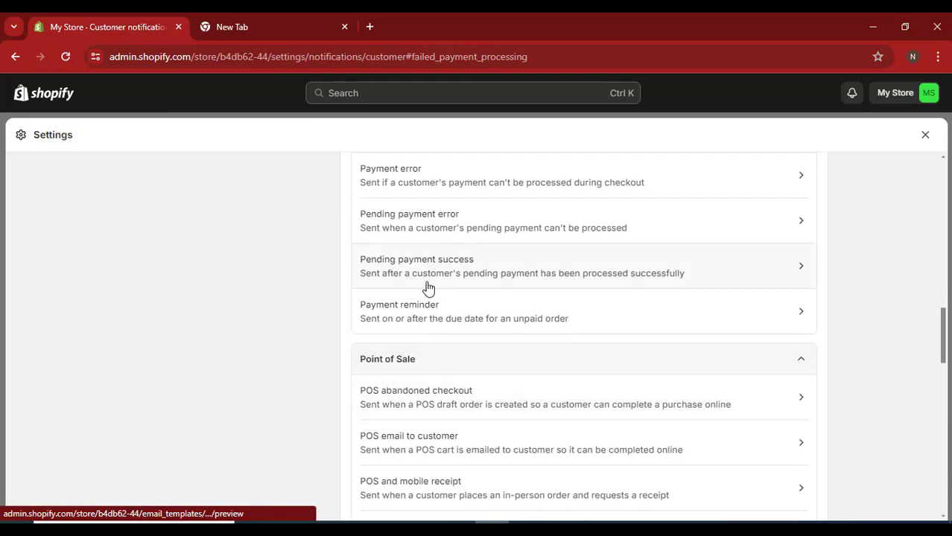
scroll(410, 246, down, 10)
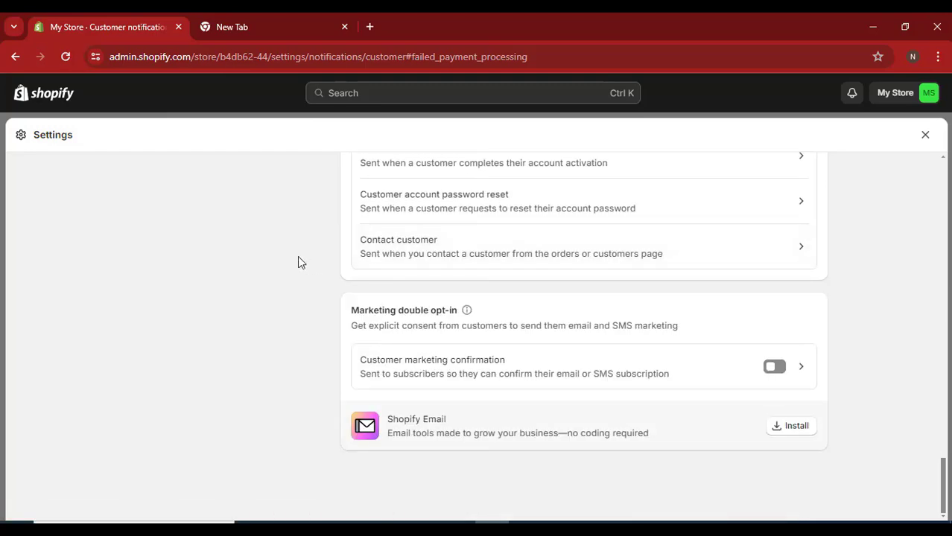
scroll(240, 290, up, 15)
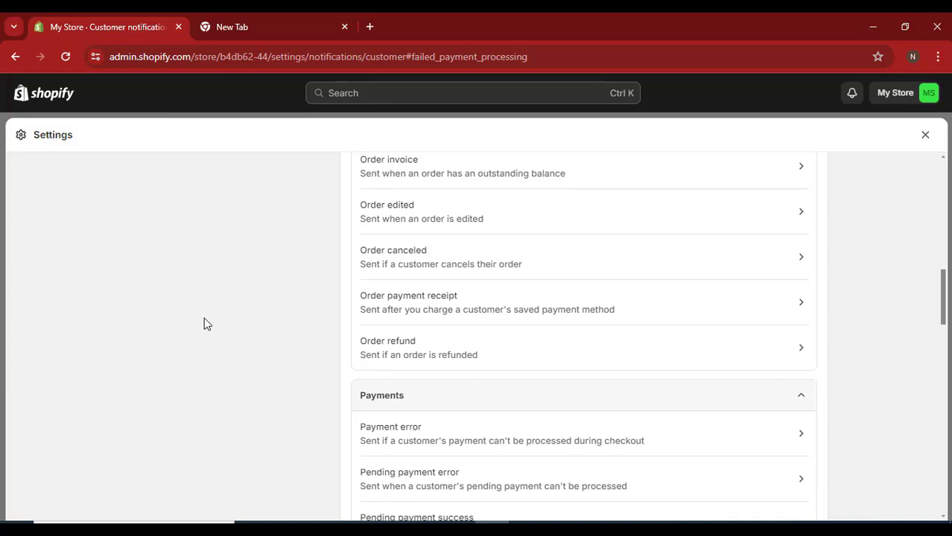
scroll(210, 321, up, 5)
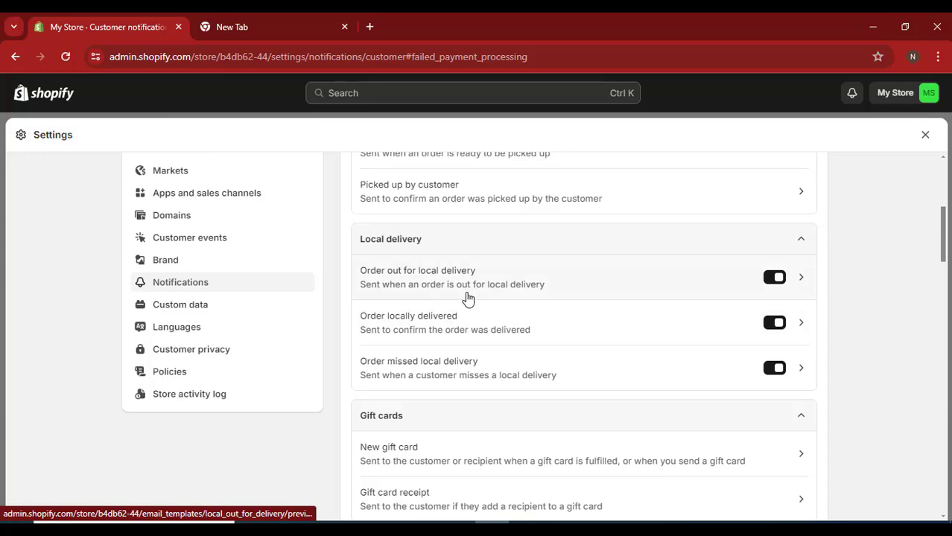
- Open the Custom data settings and examine the metafield definition categories and the metaobject section
click(186, 307)
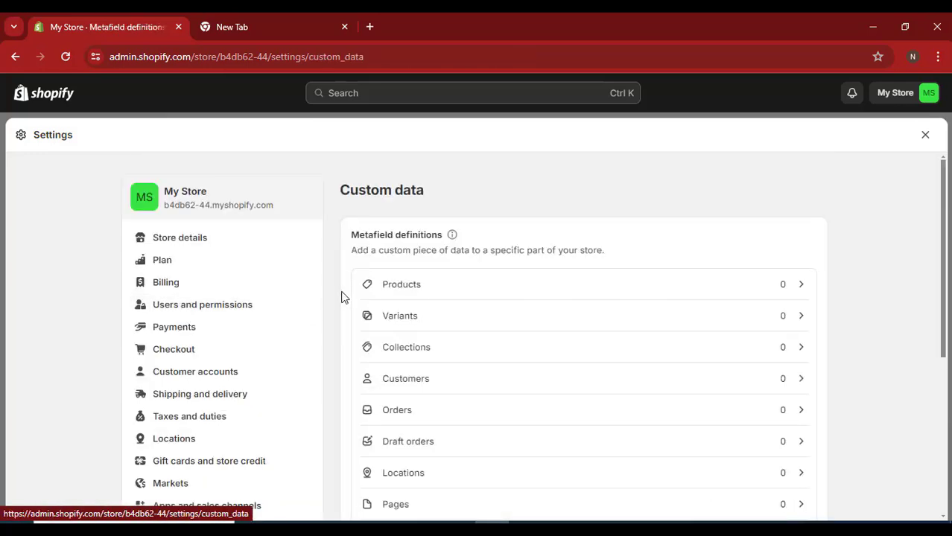
drag(355, 253, 427, 261)
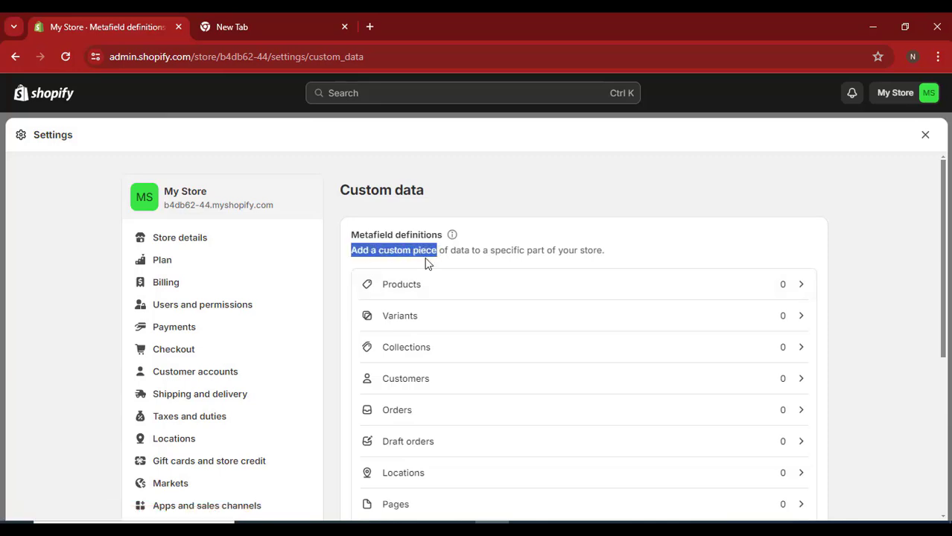
click(375, 258)
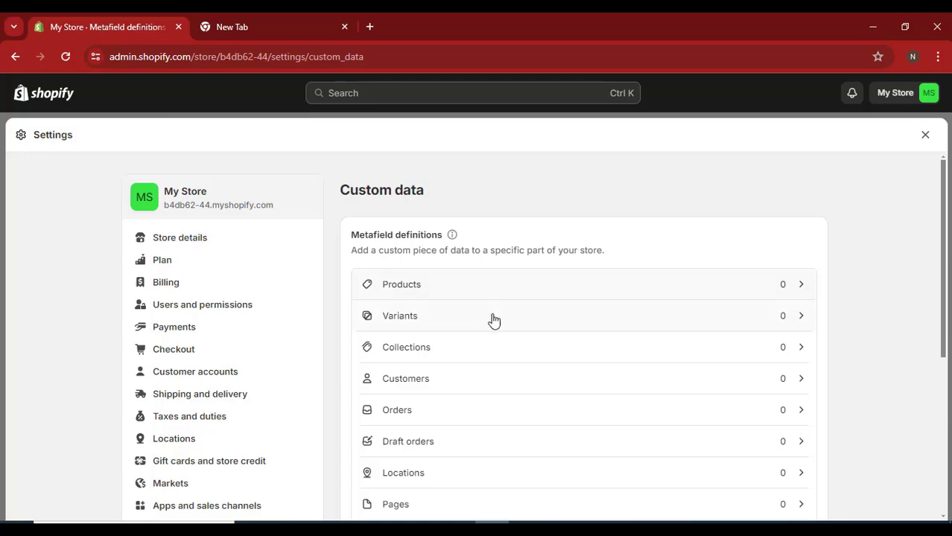
scroll(469, 368, down, 4)
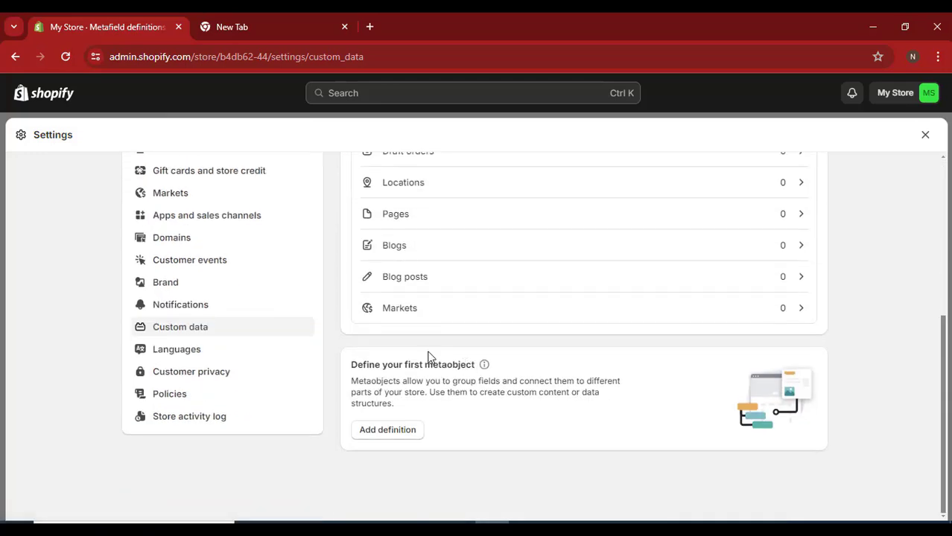
scroll(439, 316, up, 1)
scroll(417, 306, up, 5)
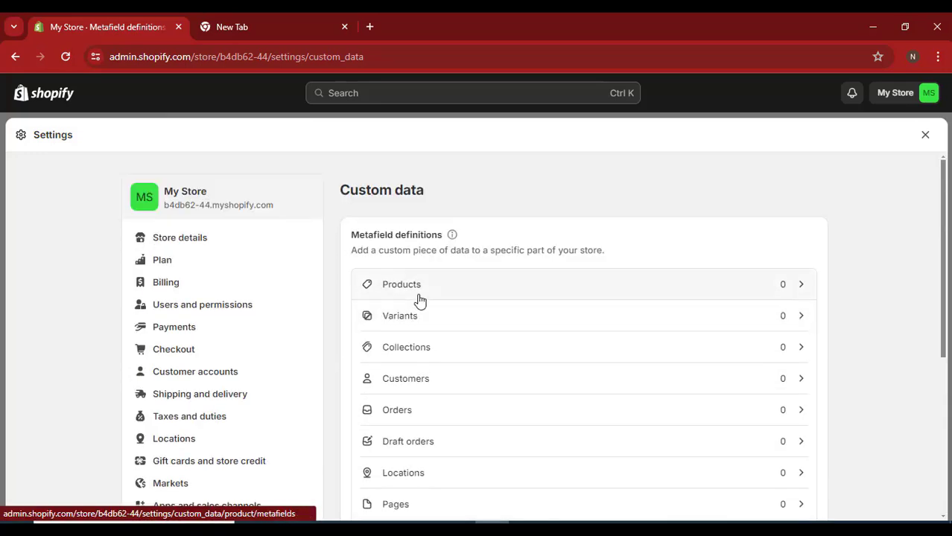
scroll(395, 309, down, 6)
scroll(425, 250, up, 5)
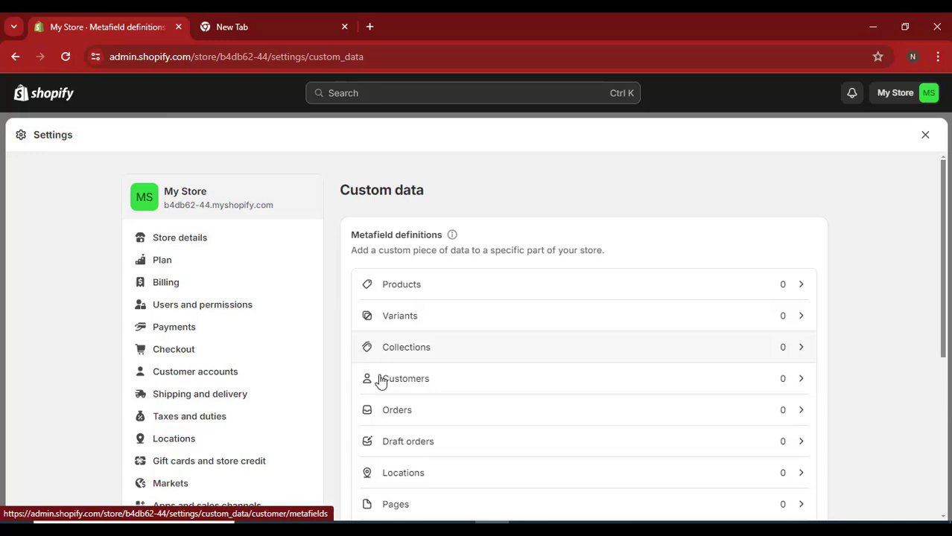
scroll(365, 368, down, 2)
scroll(283, 372, down, 2)
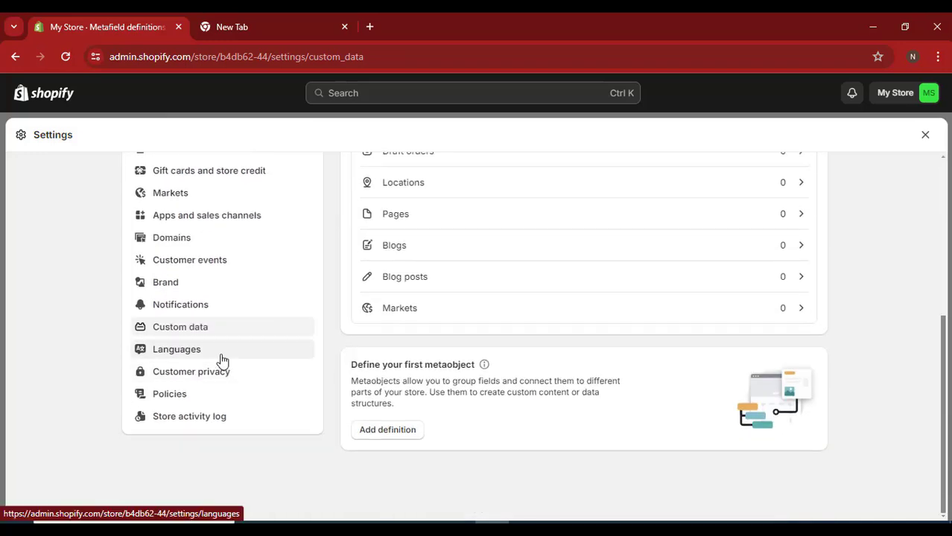
- Open the Languages settings, inspect the form for adding a language and its translation app notice, and cancel it
click(222, 356)
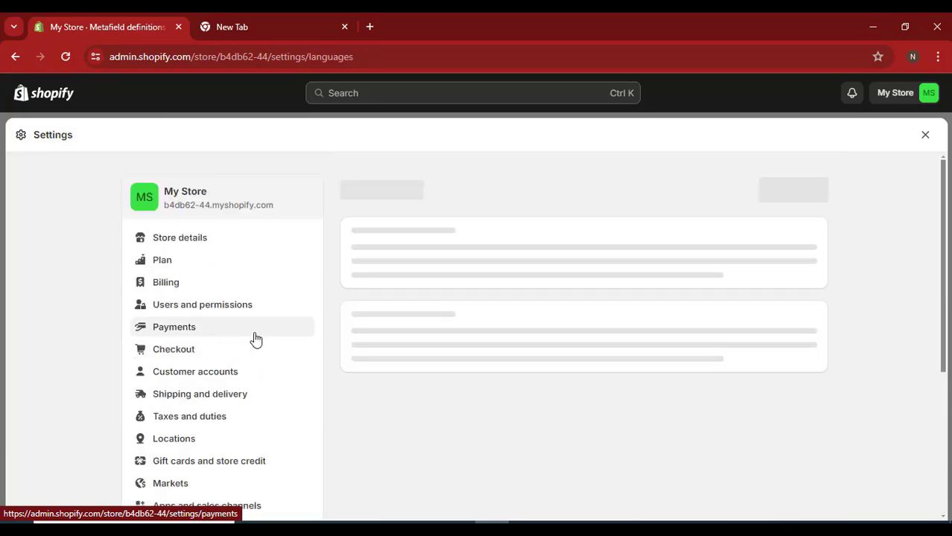
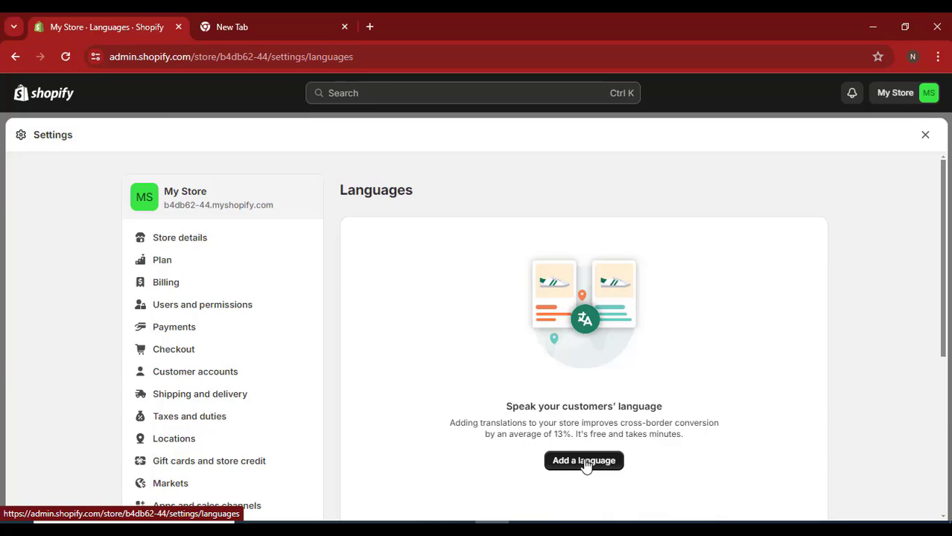
click(585, 461)
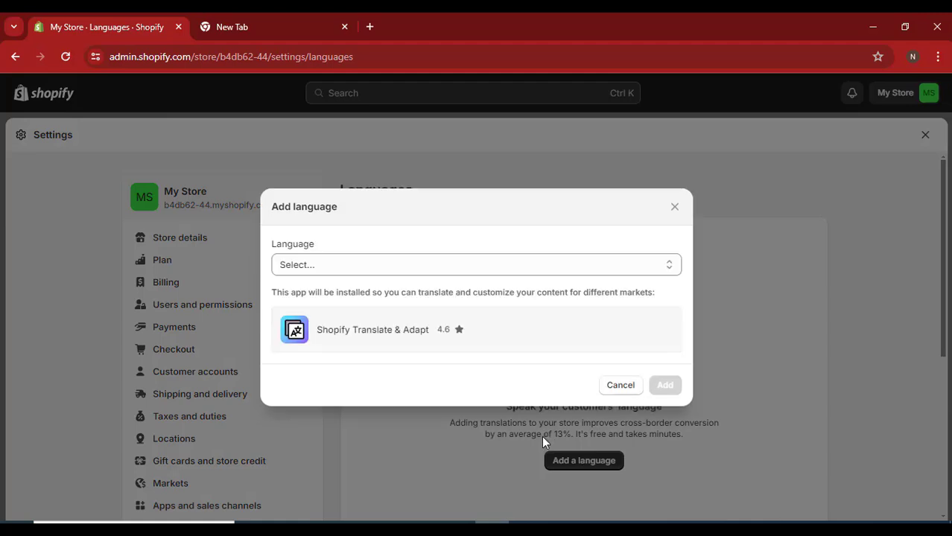
drag(301, 292, 400, 292)
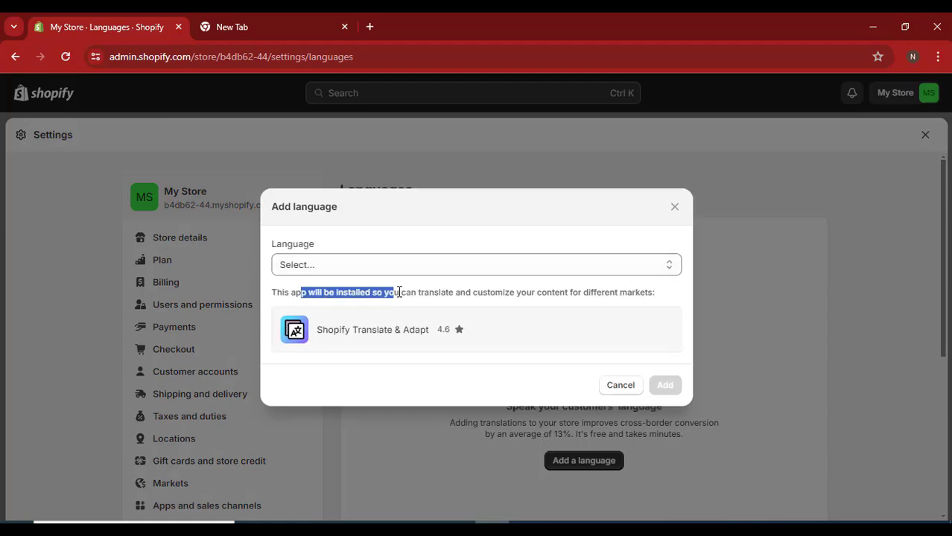
click(354, 306)
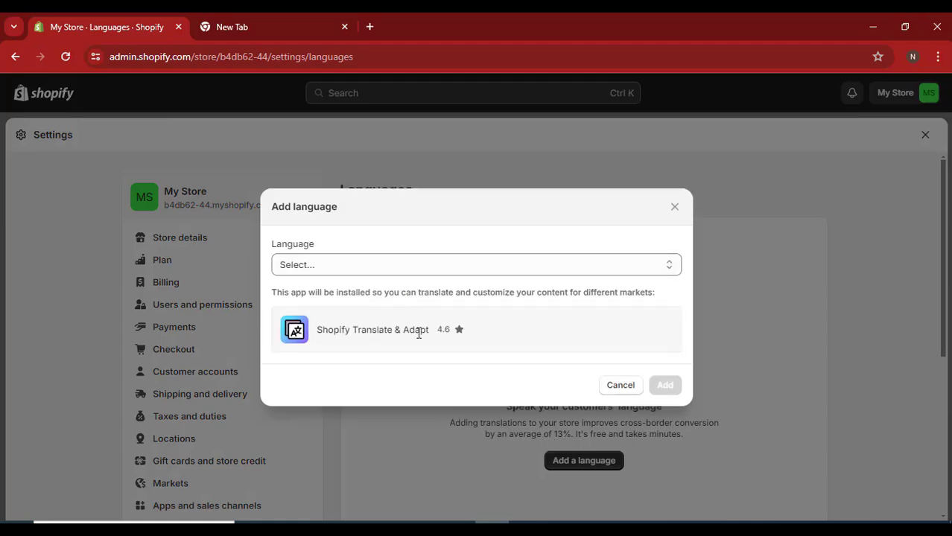
click(621, 386)
- Examine the published languages section and the default language of the store
scroll(400, 436, down, 4)
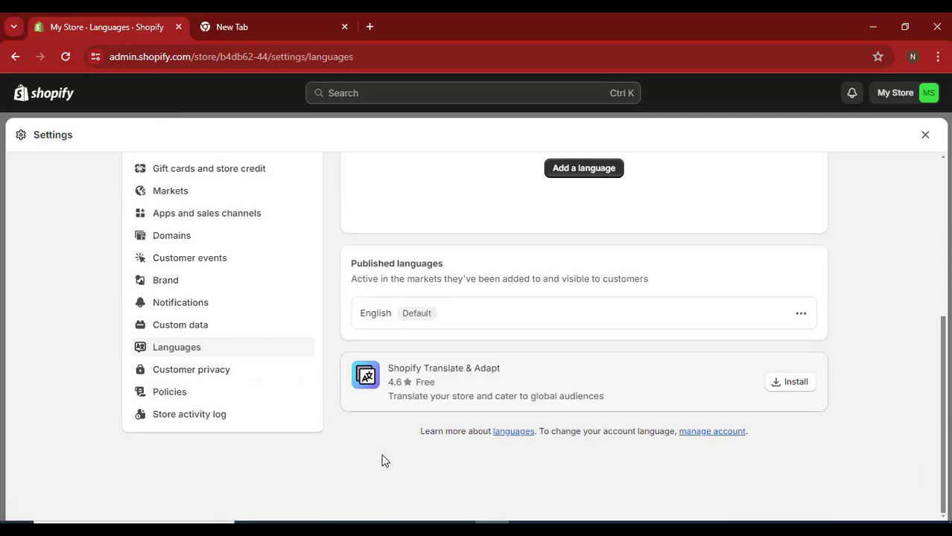
drag(365, 311, 422, 310)
triple_click(469, 258)
click(451, 274)
- Open the Customer privacy settings and review the privacy, marketing and data storage hosting location sections
click(185, 382)
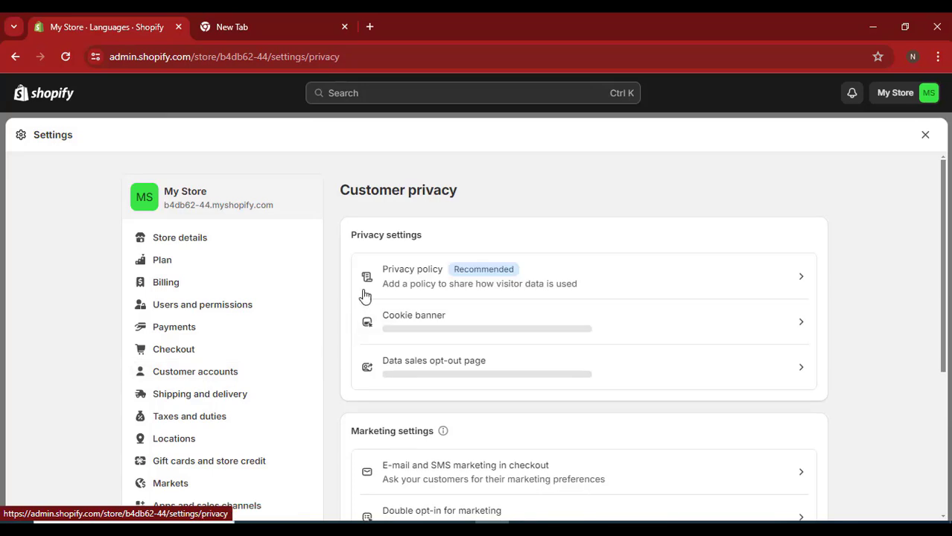
drag(350, 187, 476, 189)
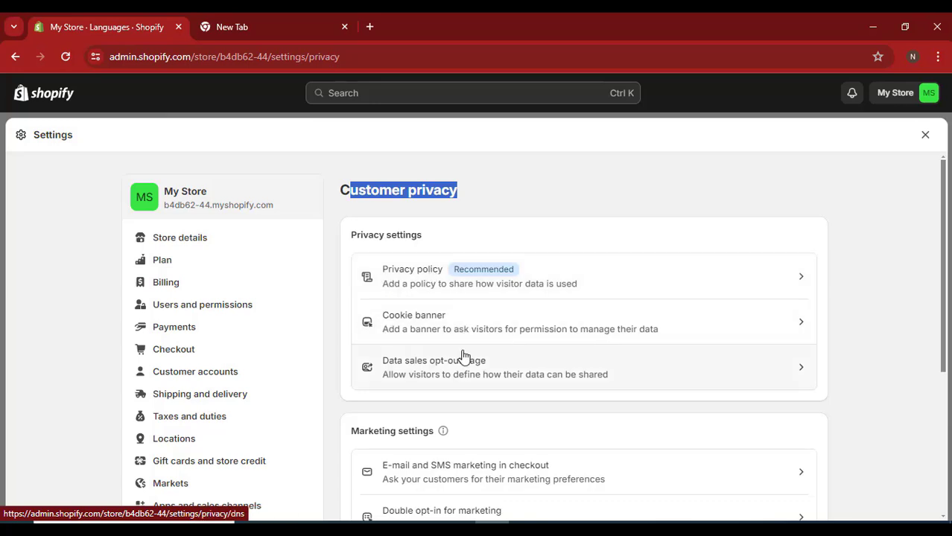
scroll(463, 356, down, 3)
scroll(462, 336, up, 2)
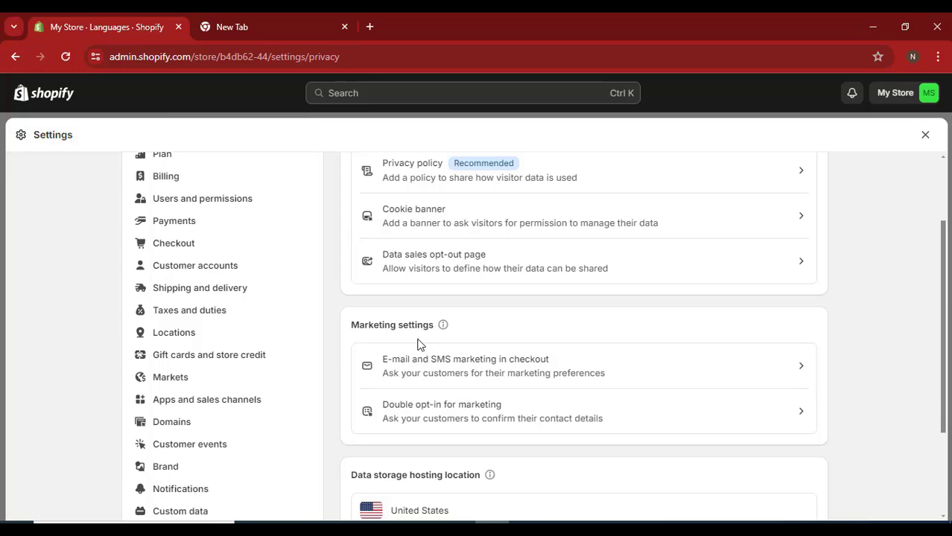
scroll(420, 331, up, 2)
scroll(417, 323, down, 3)
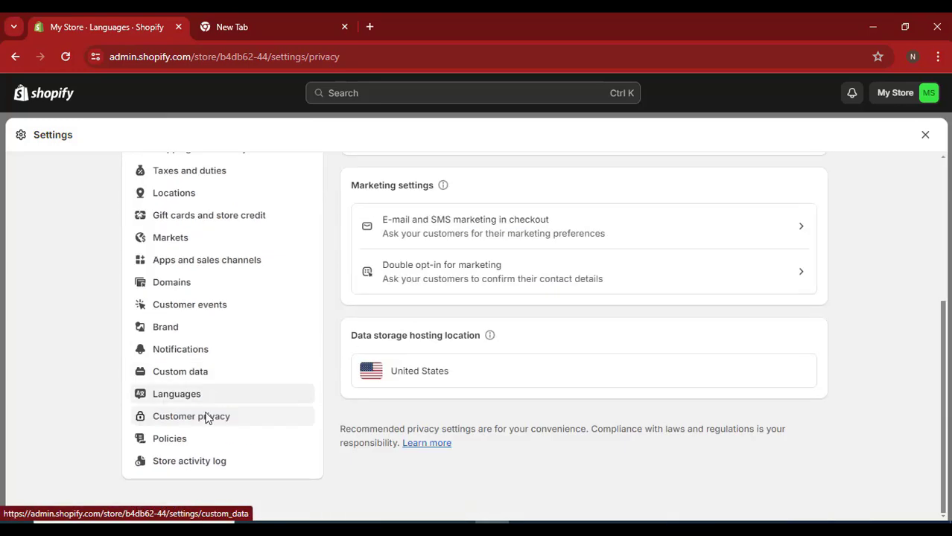
- Open the Policies settings and review the store policies, return rules, enforcement options and written return and refund policy
click(206, 445)
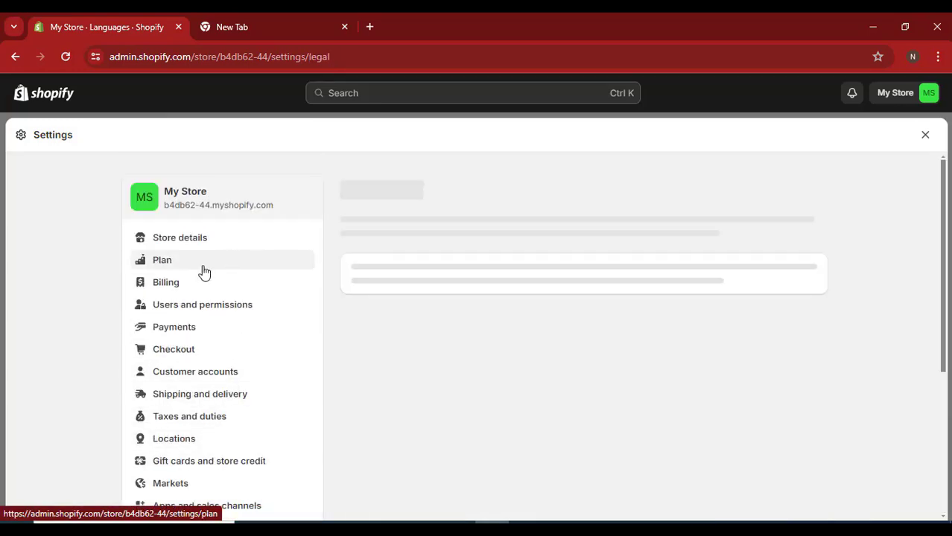
scroll(353, 251, down, 3)
scroll(385, 266, up, 4)
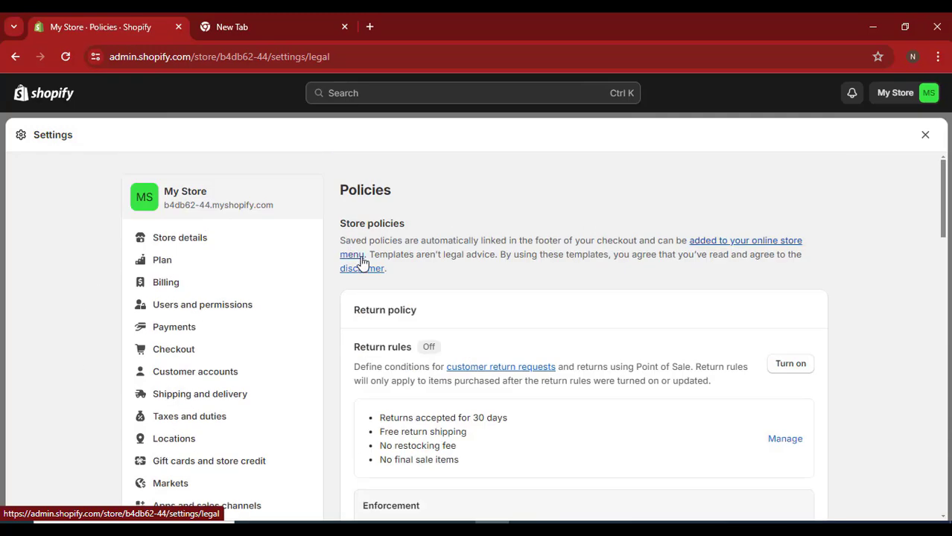
scroll(192, 417, down, 5)
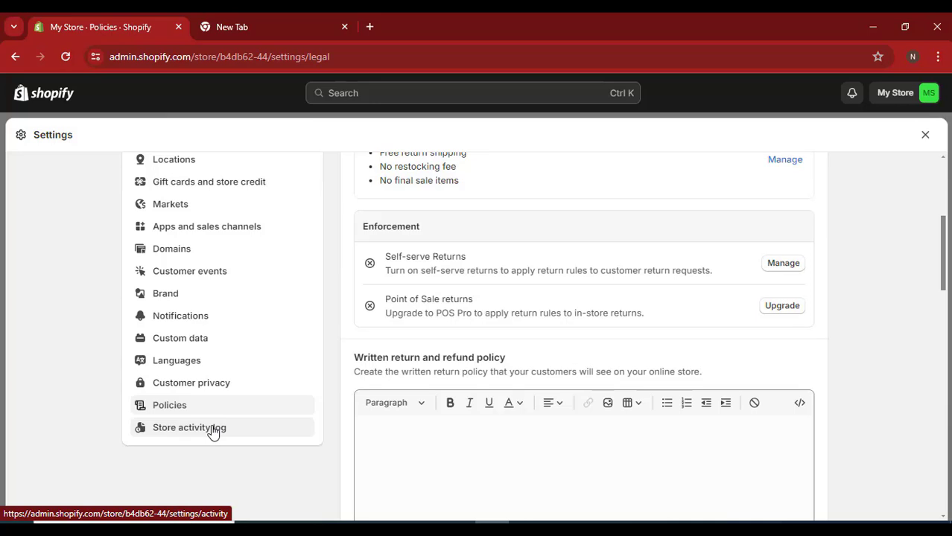
- Open the Store activity log and look through the list of logged store events from newest to oldest
click(212, 429)
scroll(191, 428, down, 10)
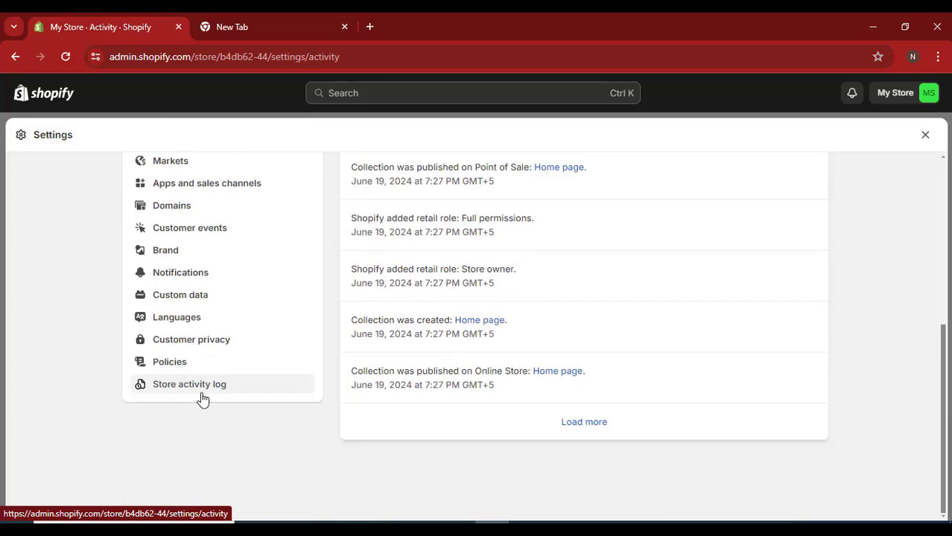
scroll(209, 403, up, 5)
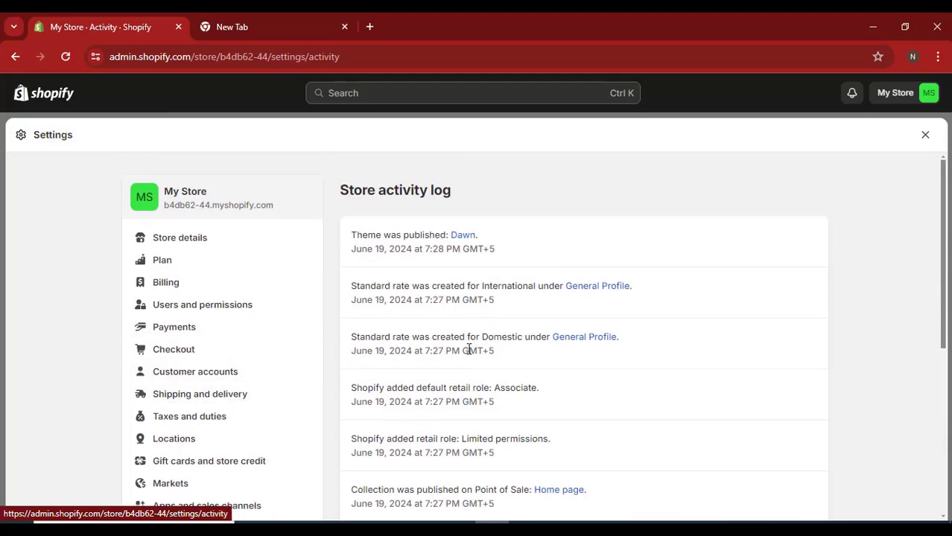
scroll(465, 374, down, 3)
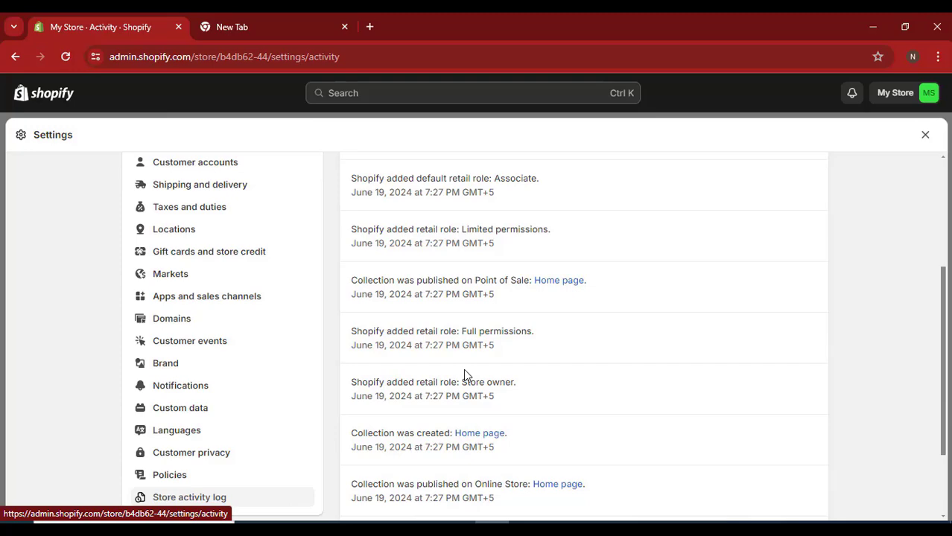
scroll(466, 376, up, 3)
- Examine the log entries on the published theme, the International and Domestic standard rates, the retail roles and the Home page collection
drag(349, 285, 559, 285)
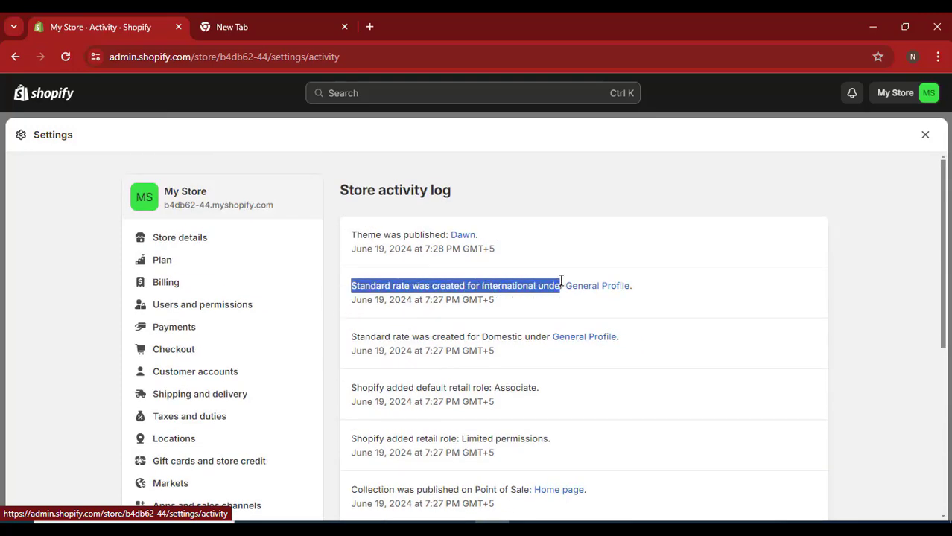
click(395, 337)
drag(351, 336, 525, 338)
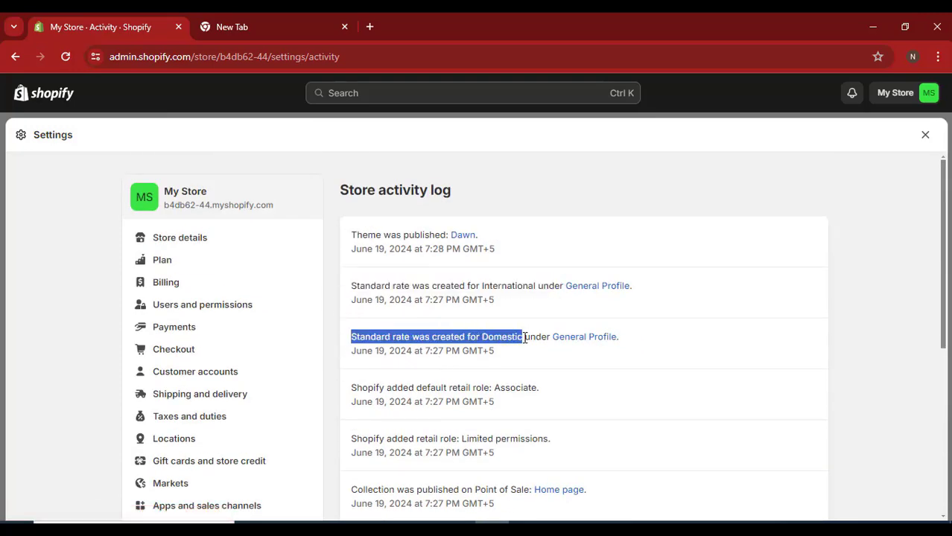
click(499, 365)
drag(356, 234, 447, 235)
scroll(434, 456, down, 3)
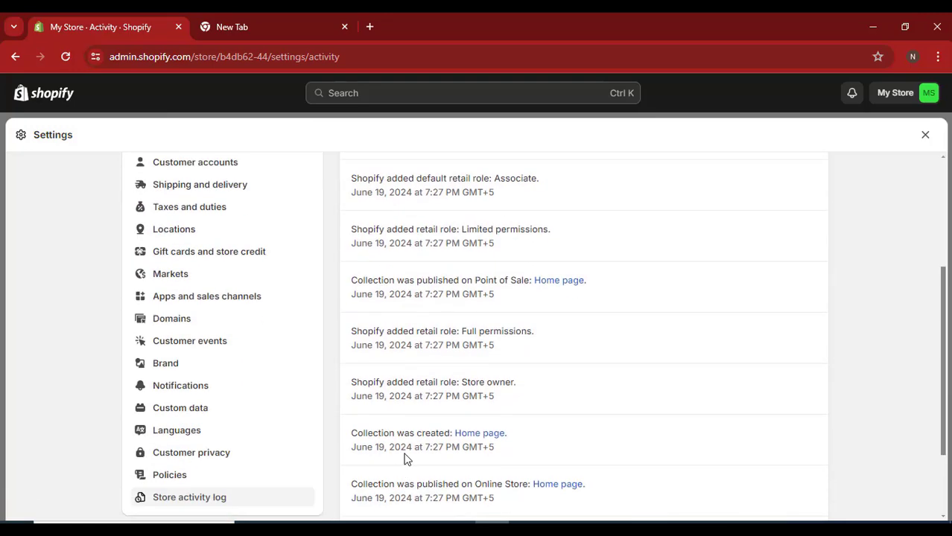
scroll(447, 426, down, 2)
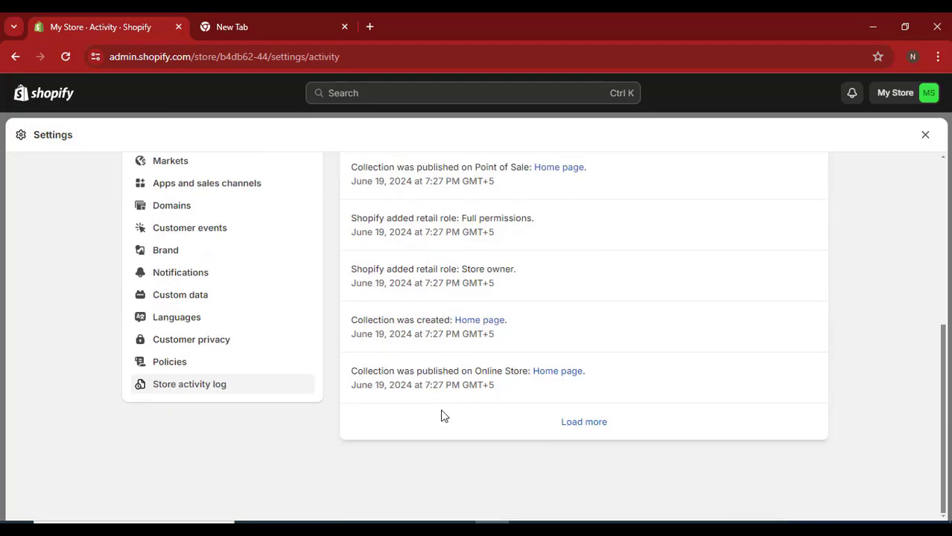
scroll(374, 377, up, 5)
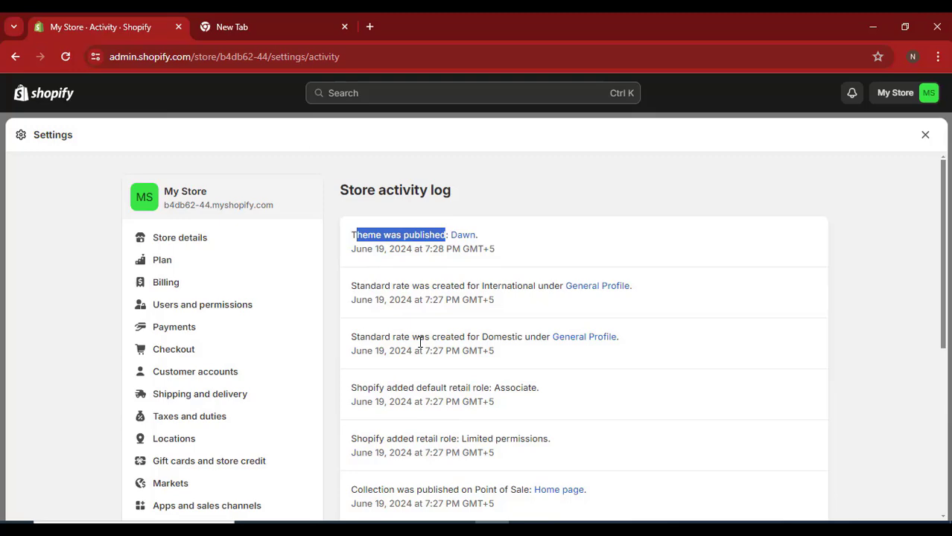
scroll(240, 379, down, 5)
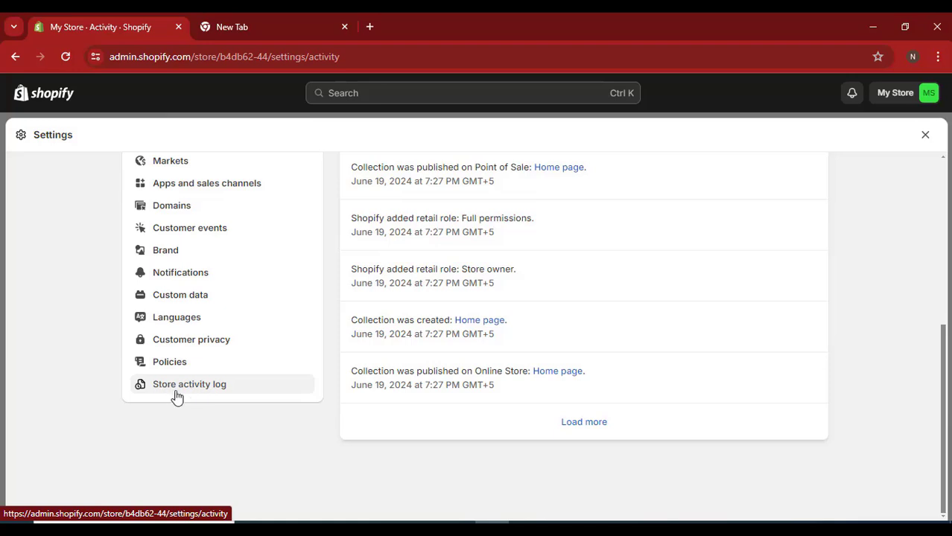
scroll(313, 424, up, 5)
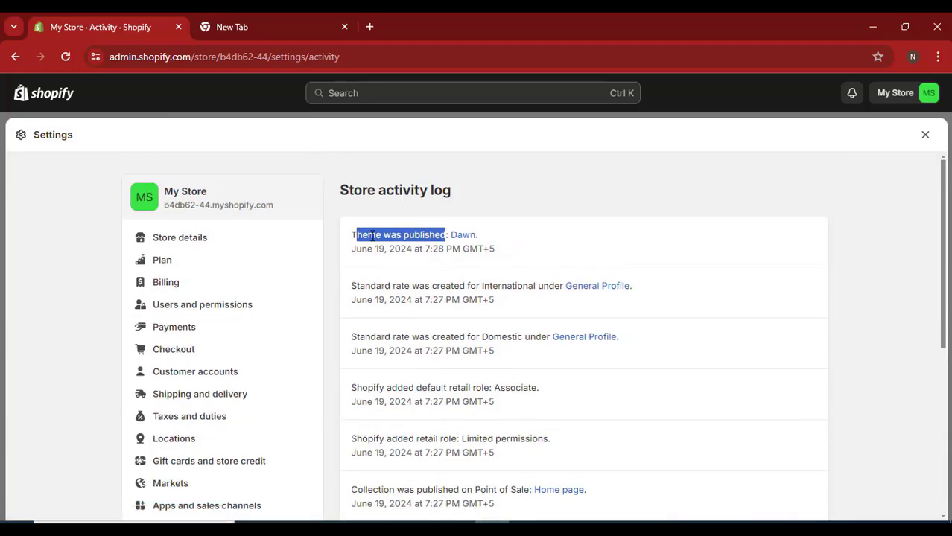
click(329, 232)
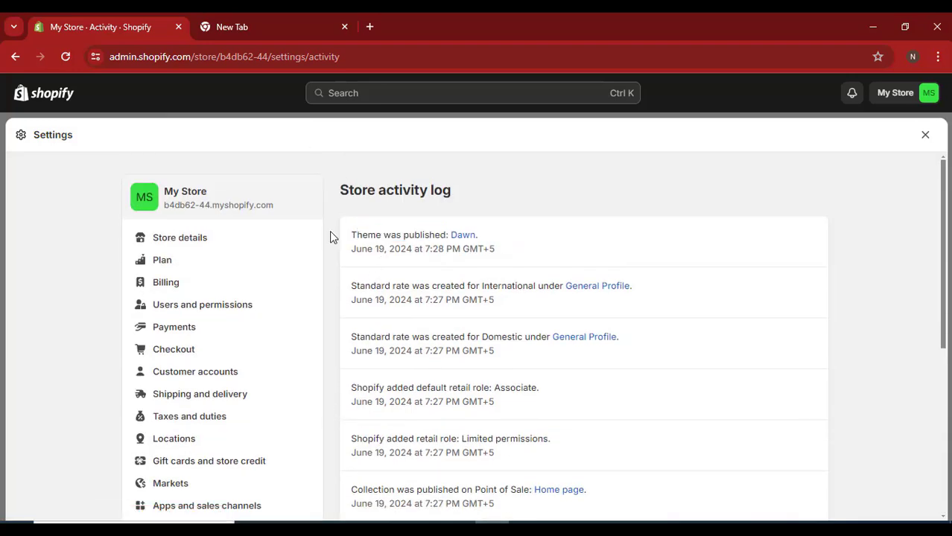
- Close the settings to return to the store's home page and collapse the trial notice
click(932, 139)
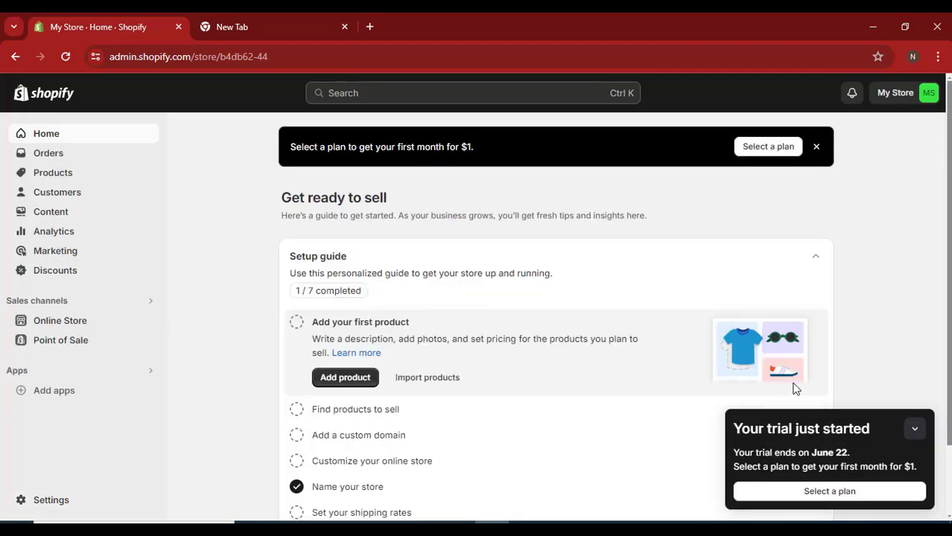
click(917, 435)
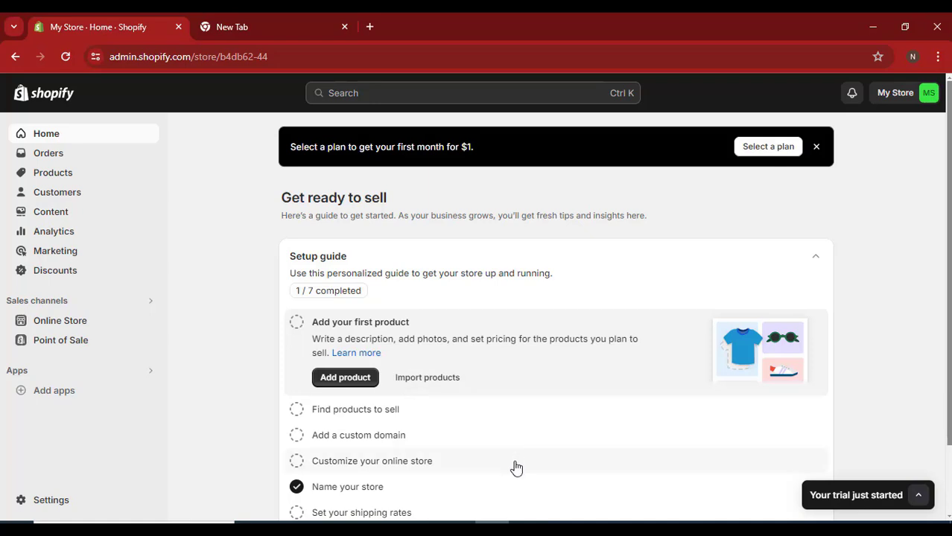
mouse_move(526, 535)
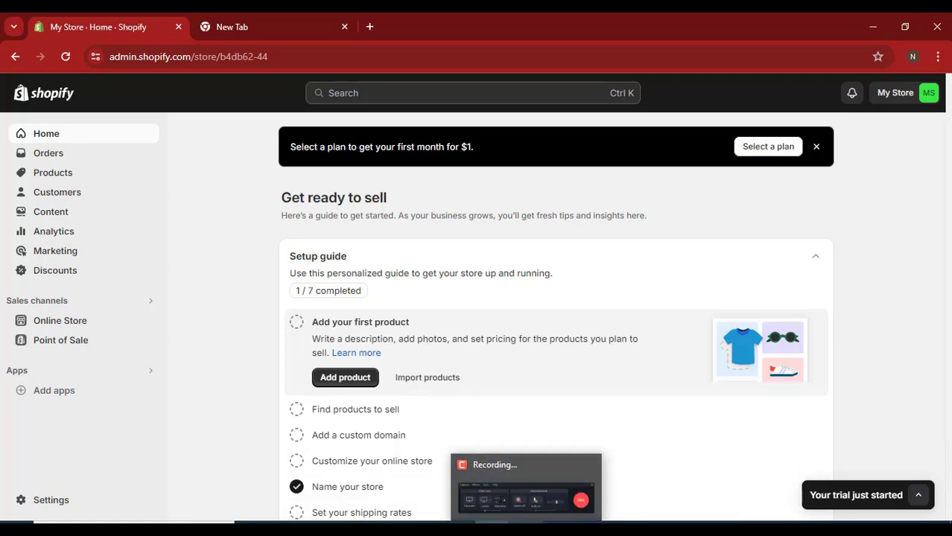
click(540, 506)
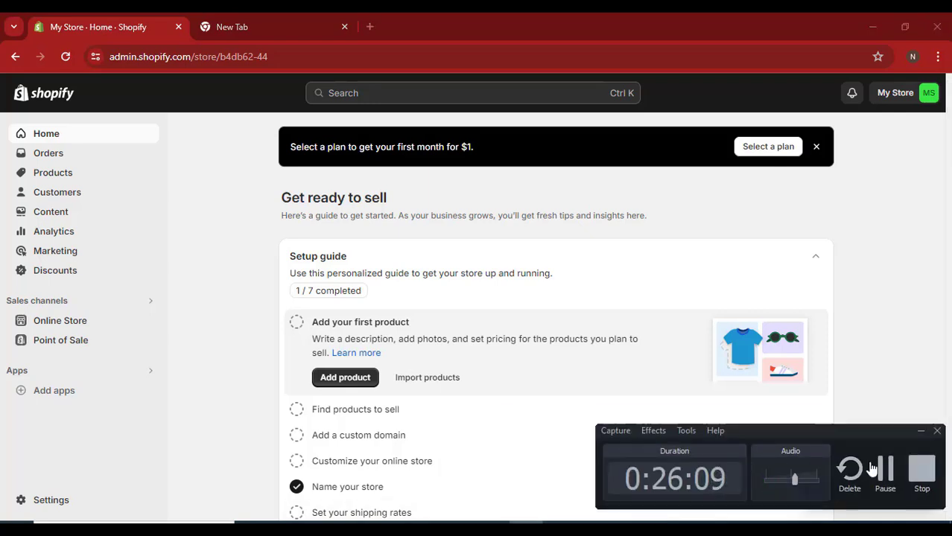